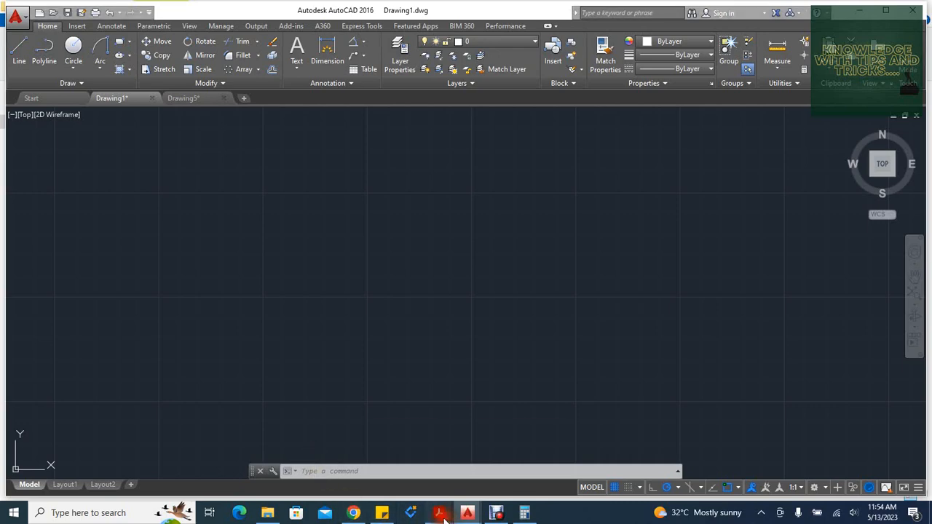
- Examine the dimensioned profile in practice 1.pdf in Acrobat and return to Drawing1 in AutoCAD
mouse_move(430, 515)
left_click(396, 489)
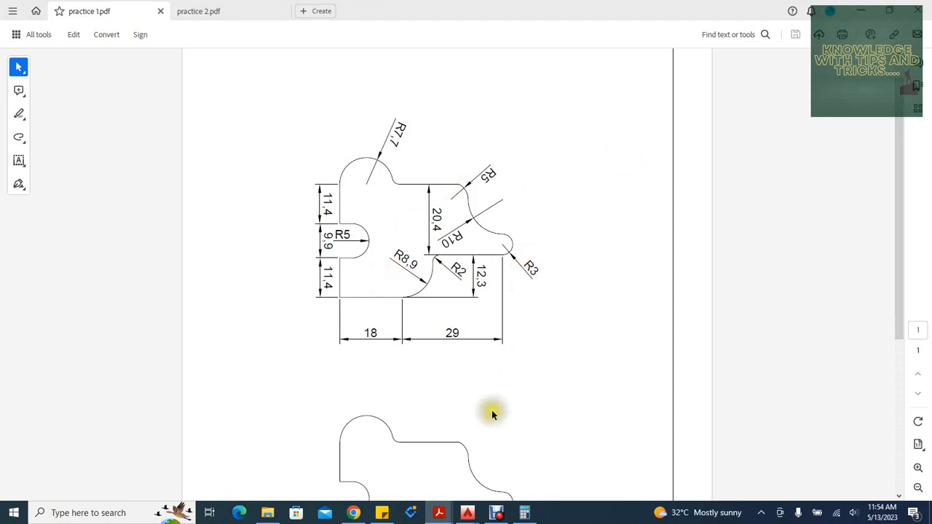
left_click(863, 11)
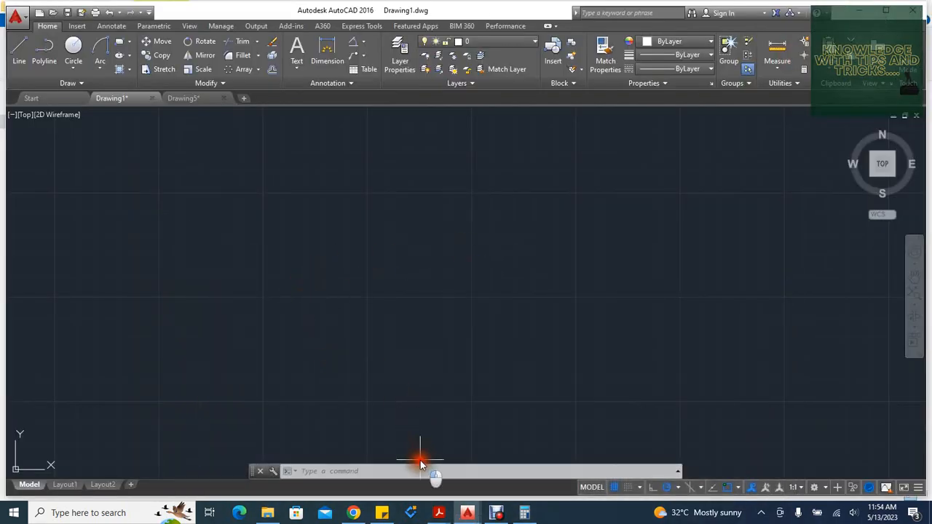
mouse_move(432, 517)
left_click(376, 466)
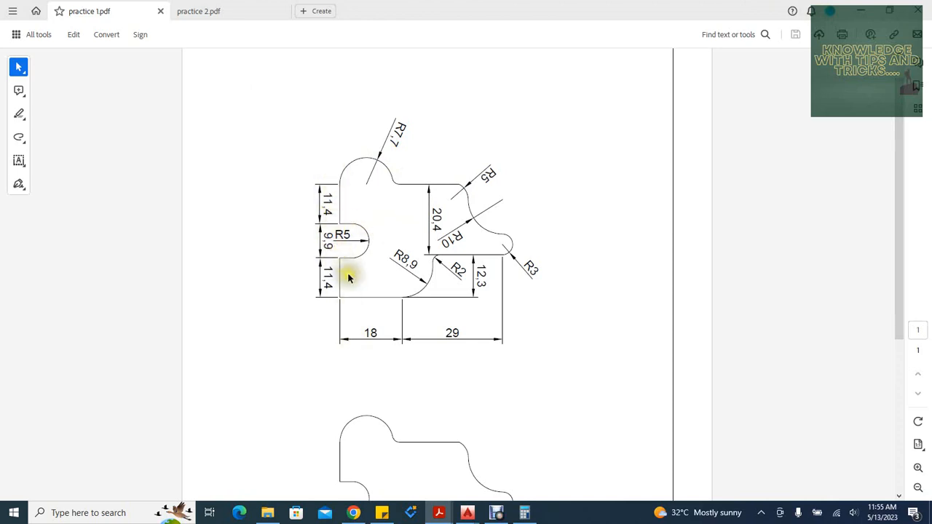
left_click(861, 10)
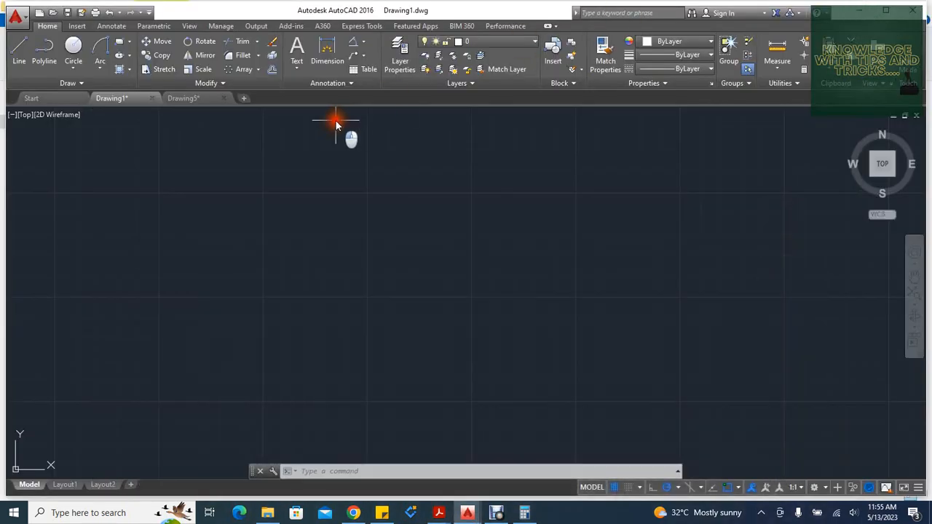
- Draw connected lines in the empty drawing: 11.4 right, 4.2 up, 9.9 right and 4.2 down
left_click(39, 66)
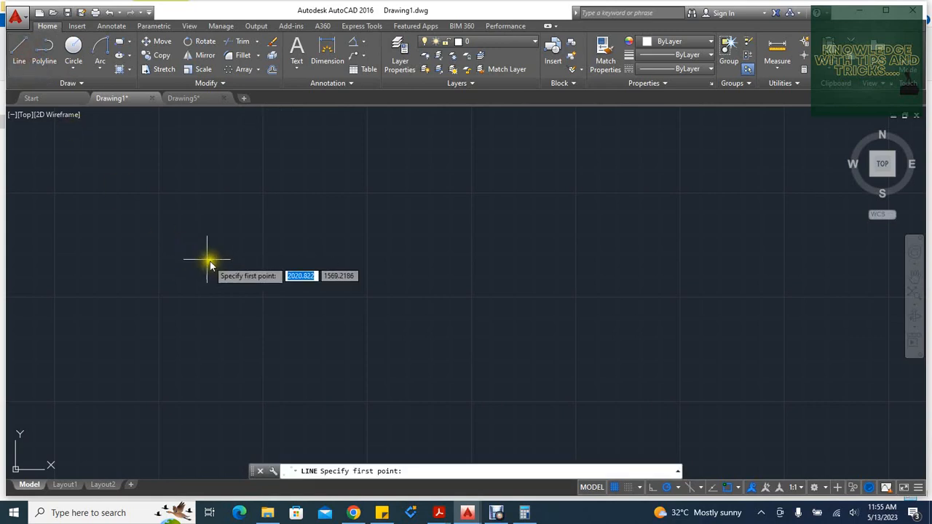
left_click(256, 277)
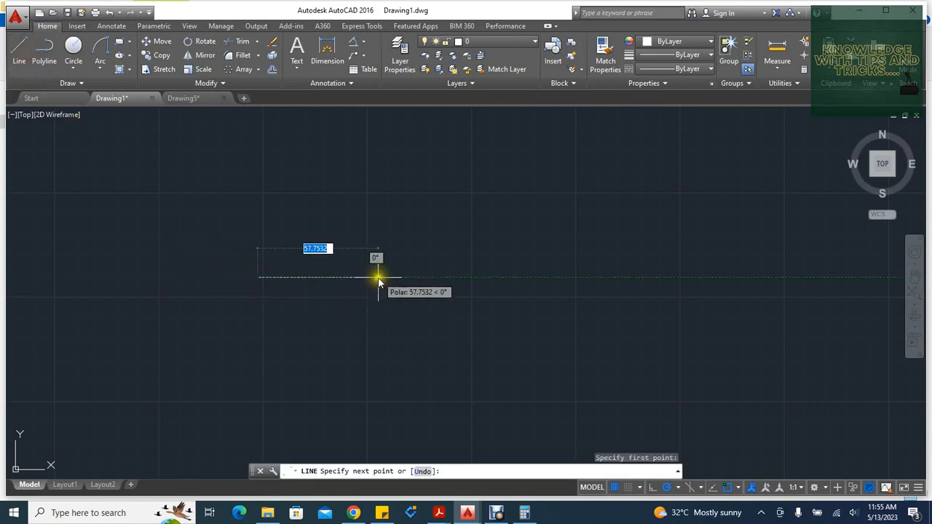
type("1")
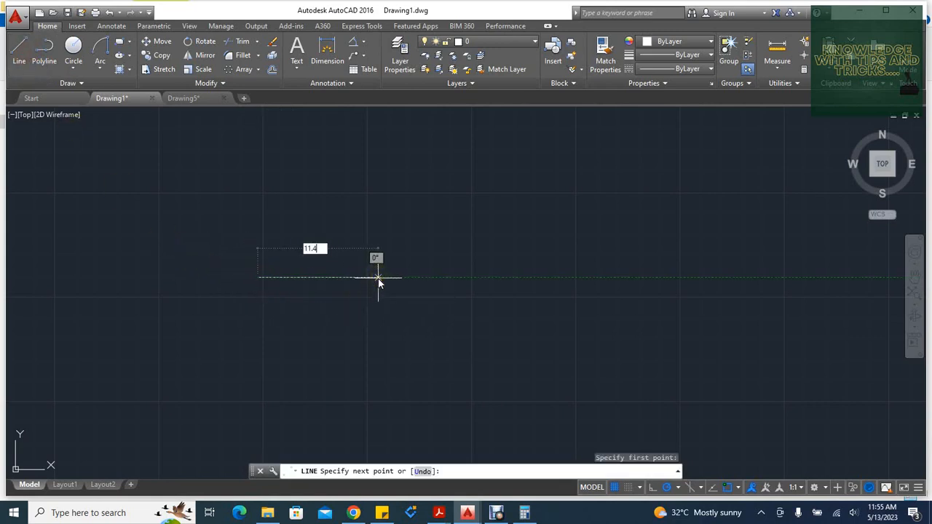
type("1.4")
key("Return")
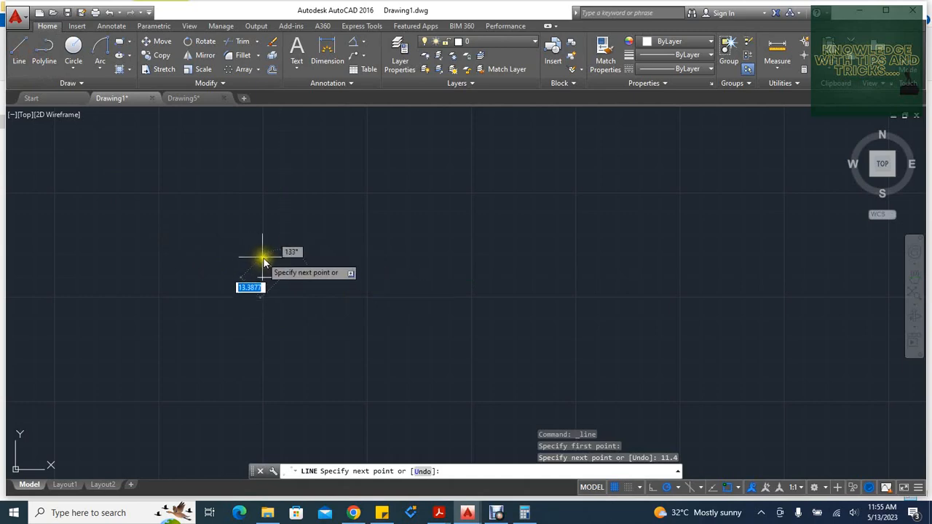
key("BackSpace")
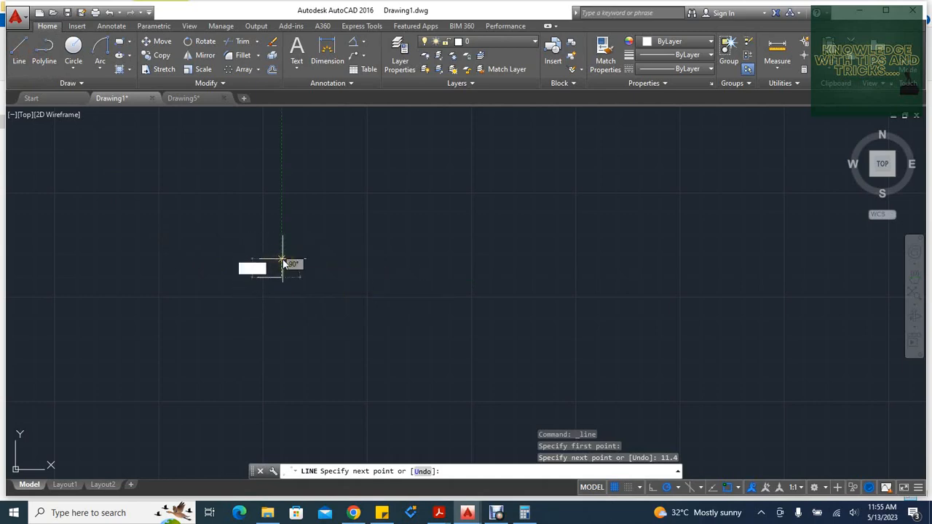
type("4.2")
key("Return")
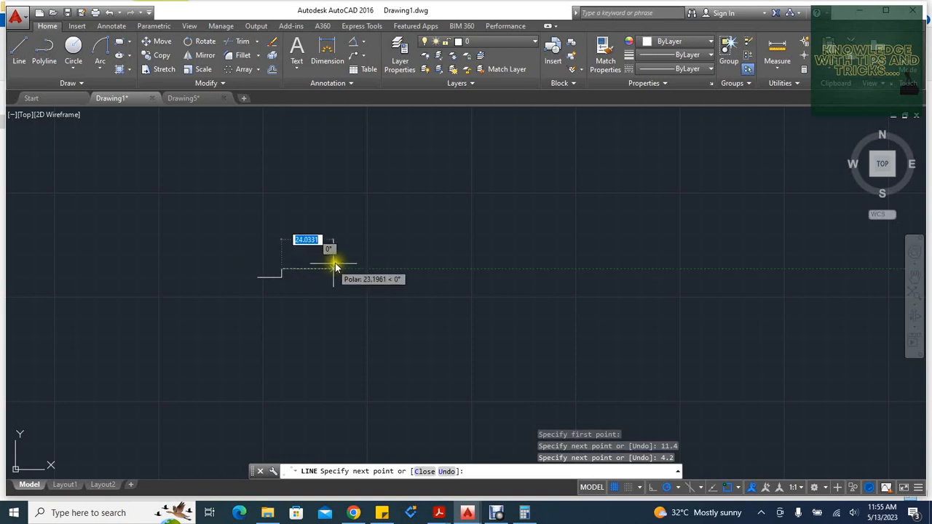
key("BackSpace")
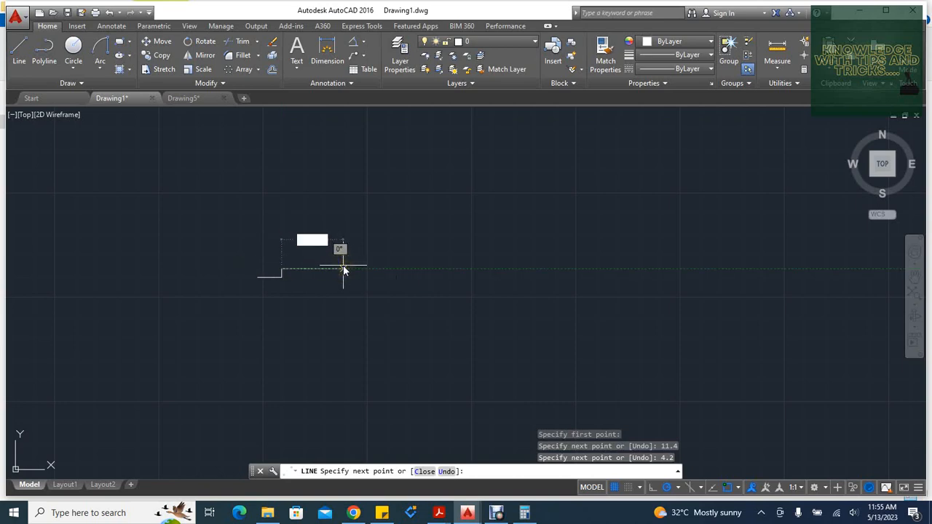
key("Return")
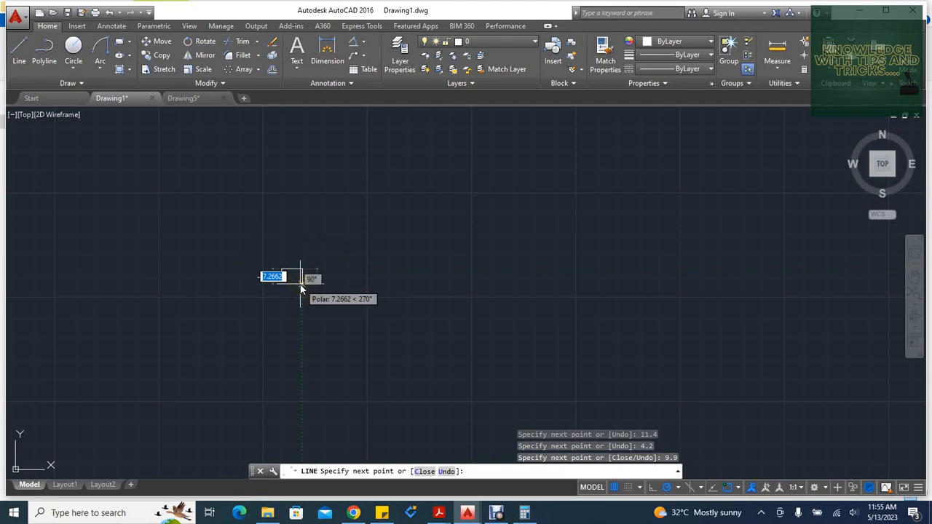
type("4.2")
key("Return")
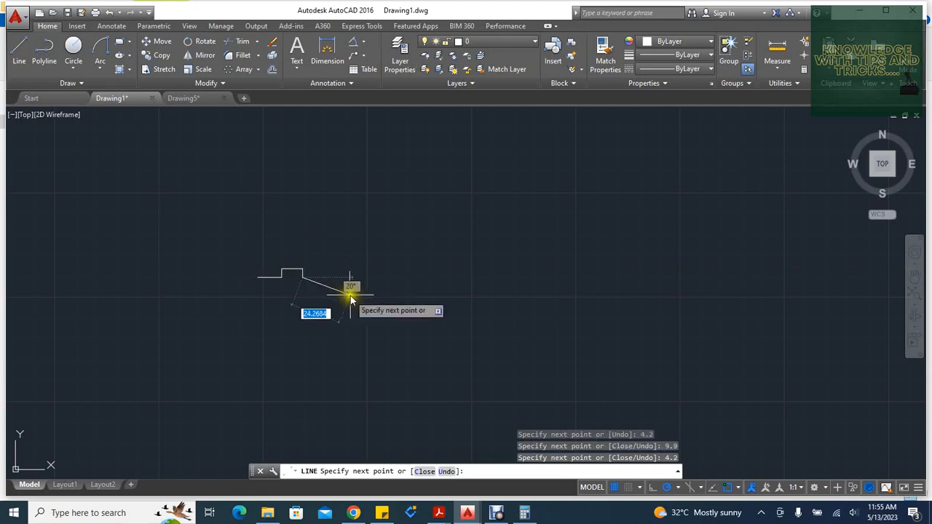
- Continue the profile from the notch with lines 11.4 right and 18 up, and end the Line command
type("11")
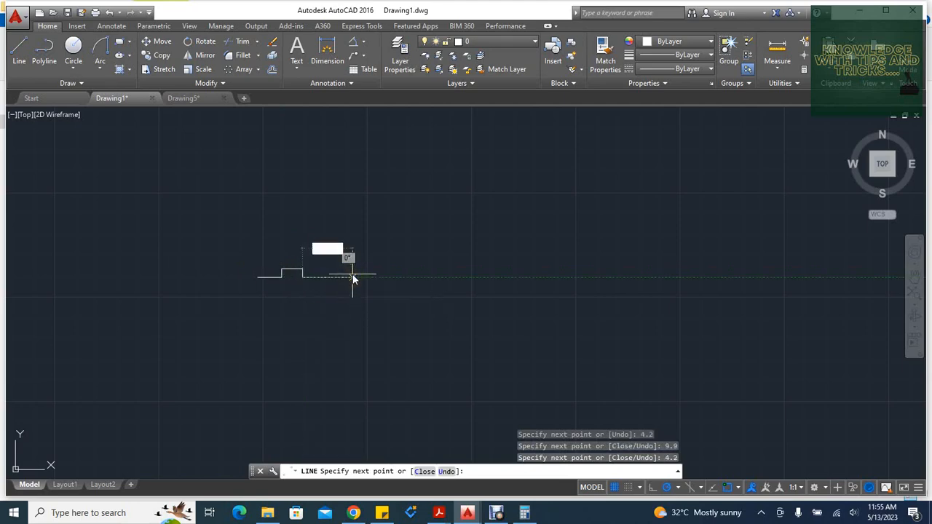
type(".4")
key("Return")
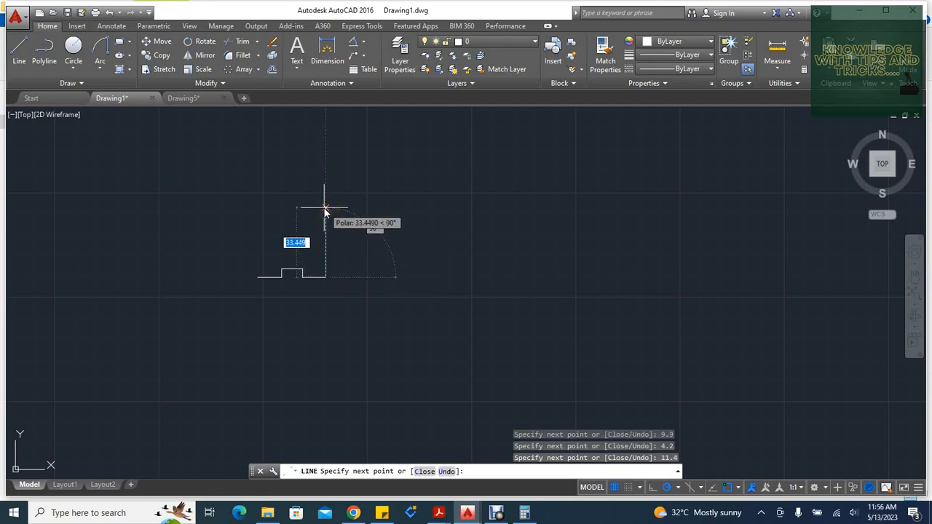
type("18")
key("Return")
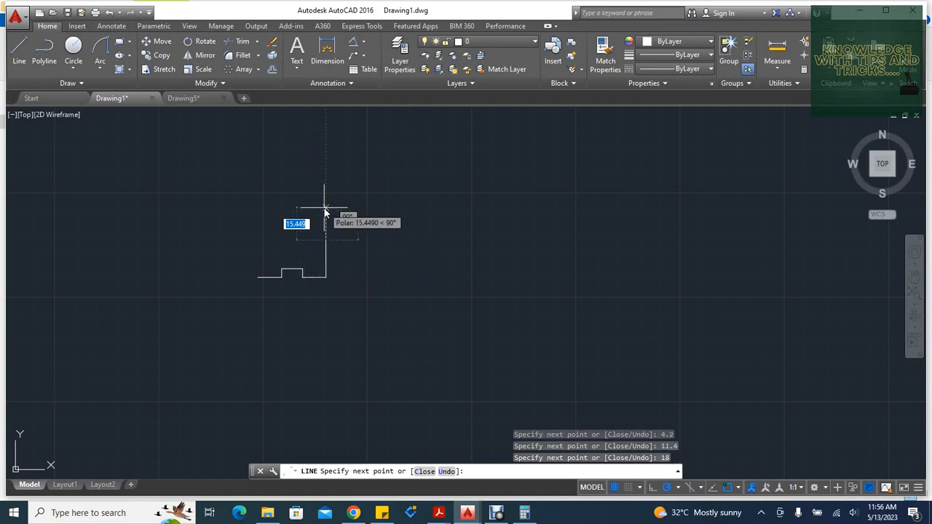
key("Escape")
key("Escape")
key("Escape")
key("Escape")
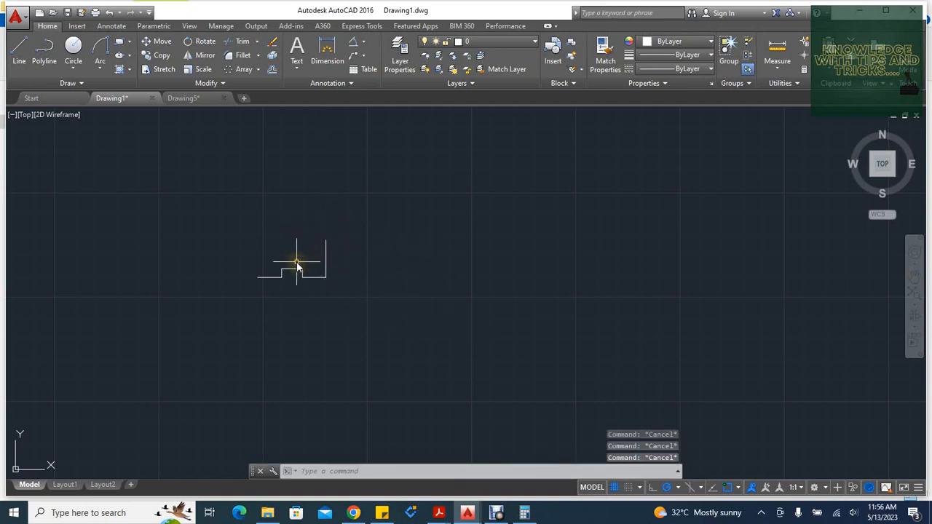
- Check the reference radii in practice 1.pdf, calculate 7.7 × 2 in Calculator, and return to AutoCAD
scroll(297, 266, "up", 2)
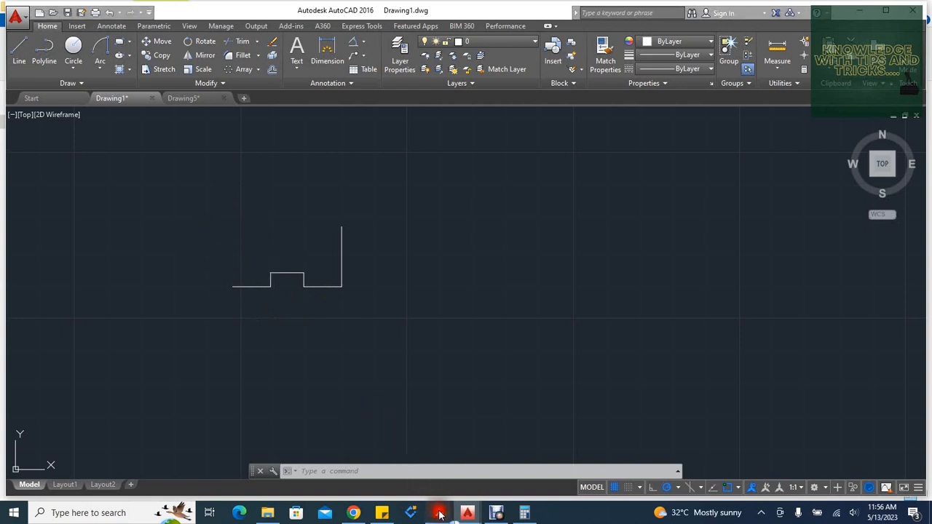
mouse_move(438, 513)
left_click(413, 474)
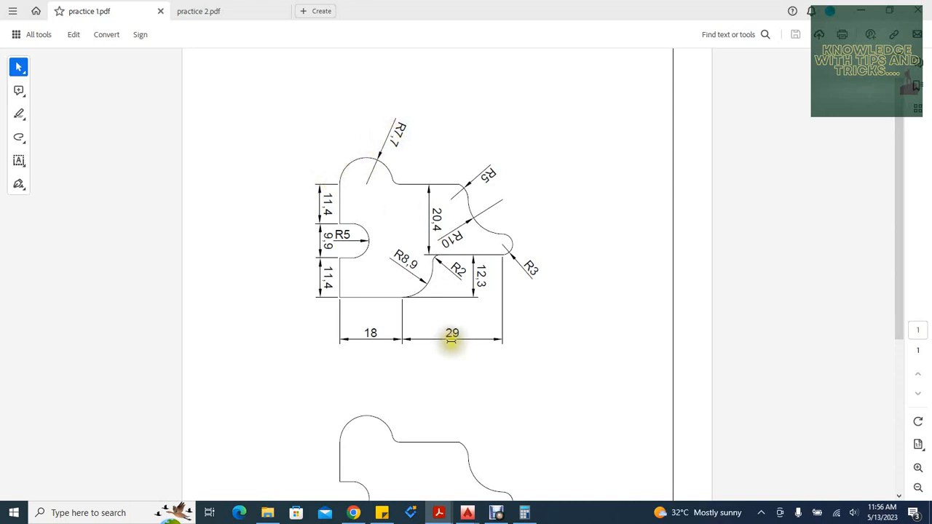
left_click(526, 511)
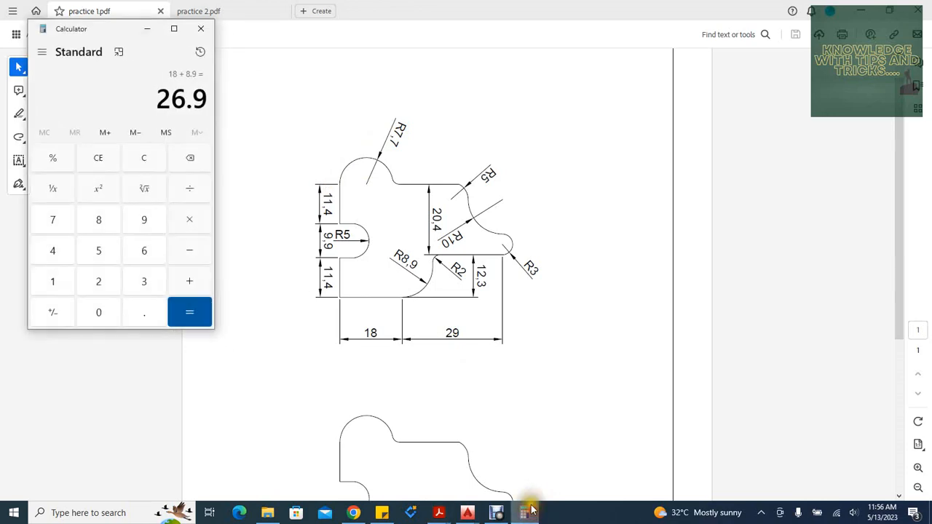
left_click(145, 158)
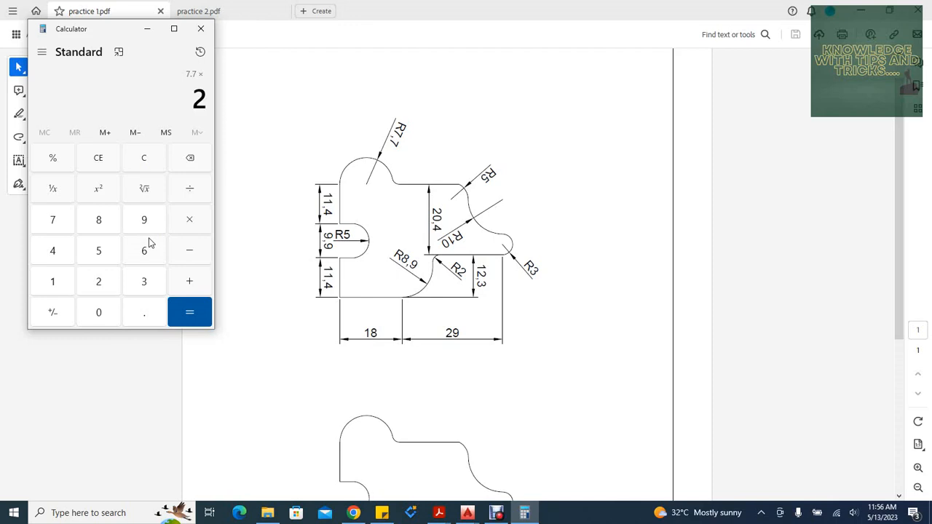
key("Return")
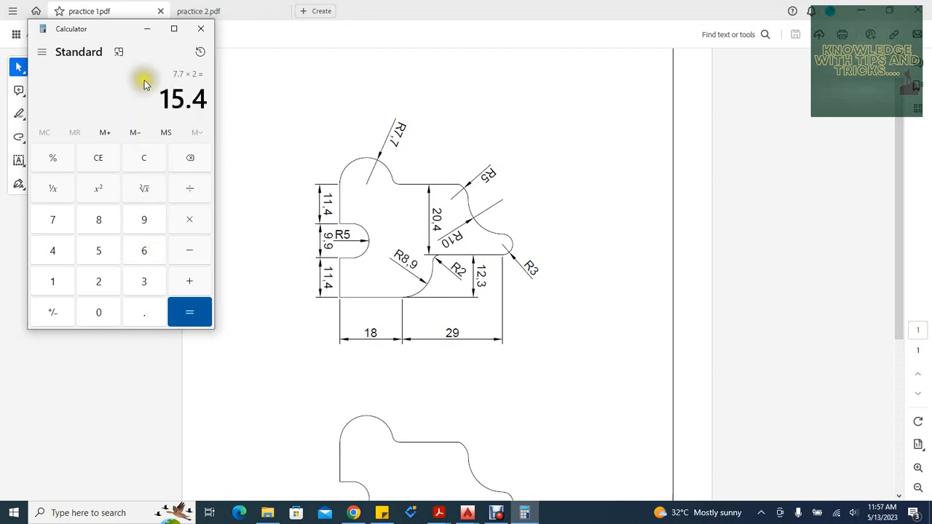
left_click(149, 30)
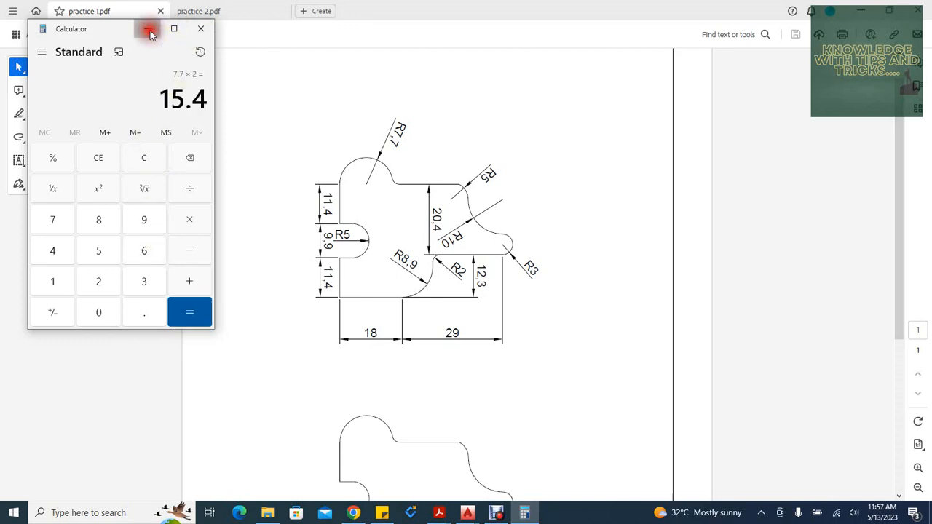
left_click(856, 9)
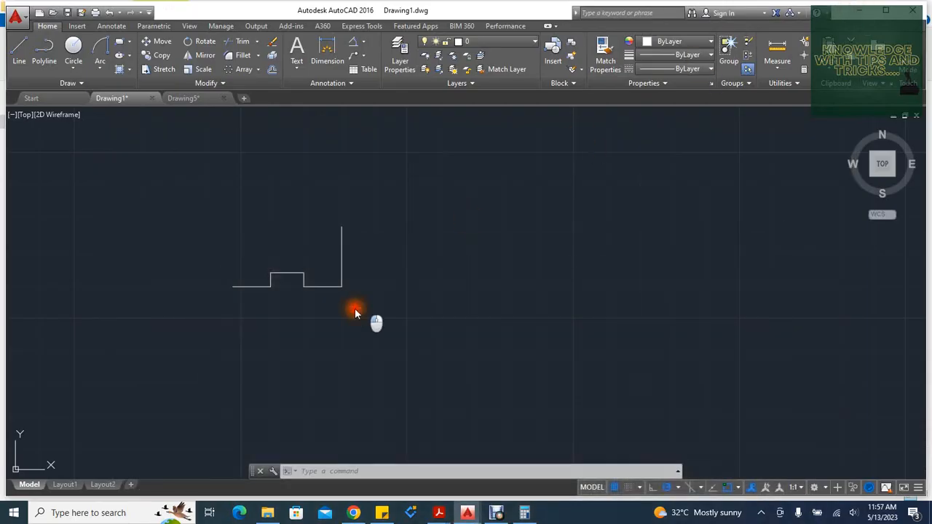
- Draw a vertical line 7.7 long upward from the free end of the first 11.4 line
left_click(19, 46)
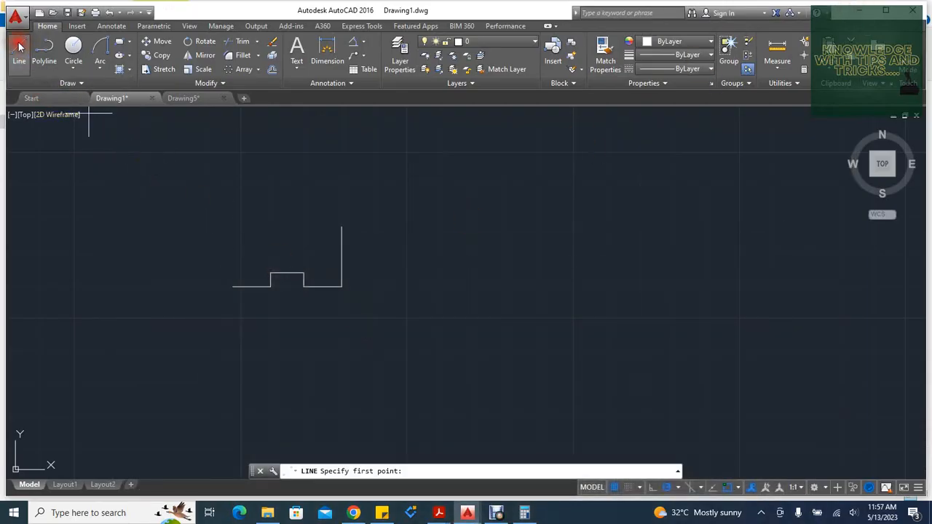
left_click(231, 286)
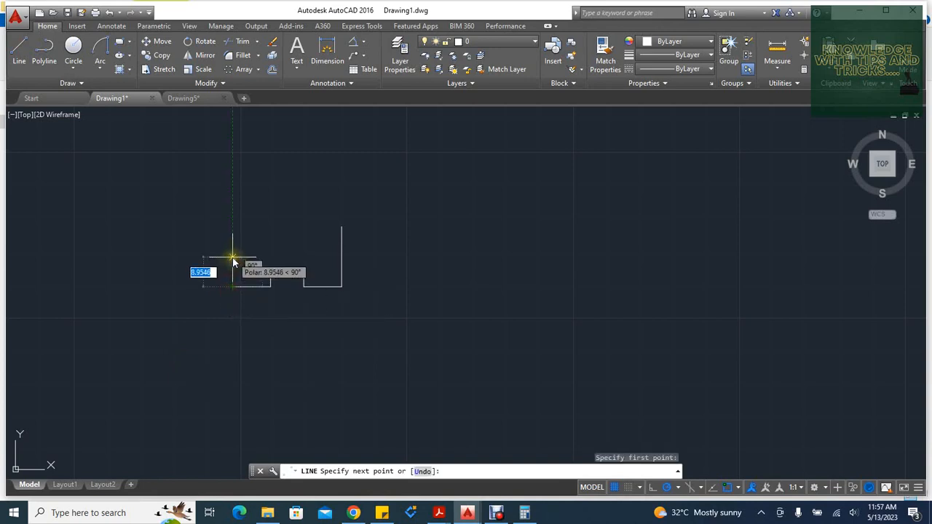
type("7")
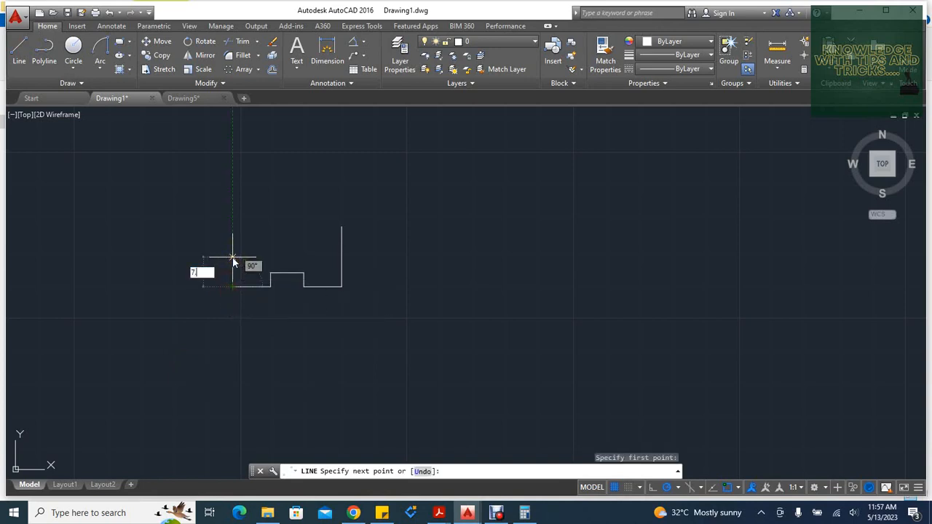
key("Escape")
key("Escape")
key("Escape")
key("Escape")
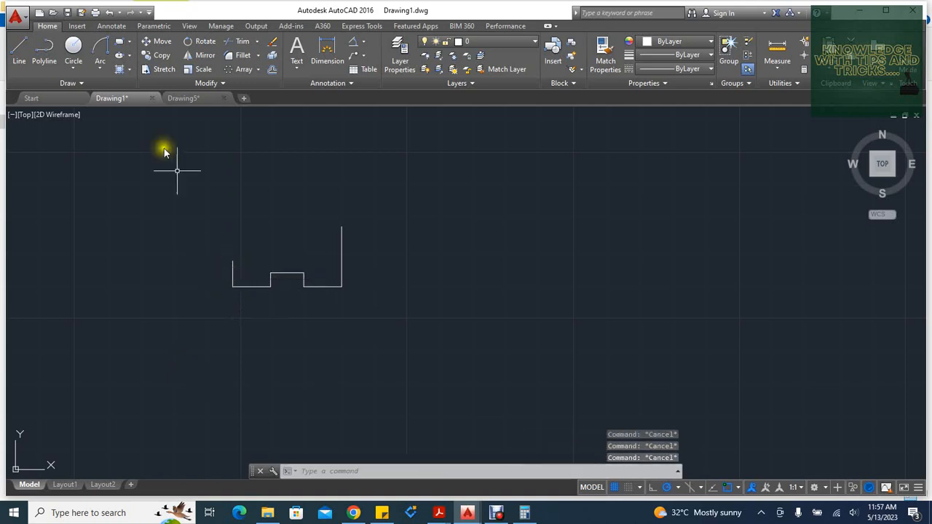
- Draw a circle of radius 7.7 centred on the upper end of the short 7.7 vertical line
left_click(73, 64)
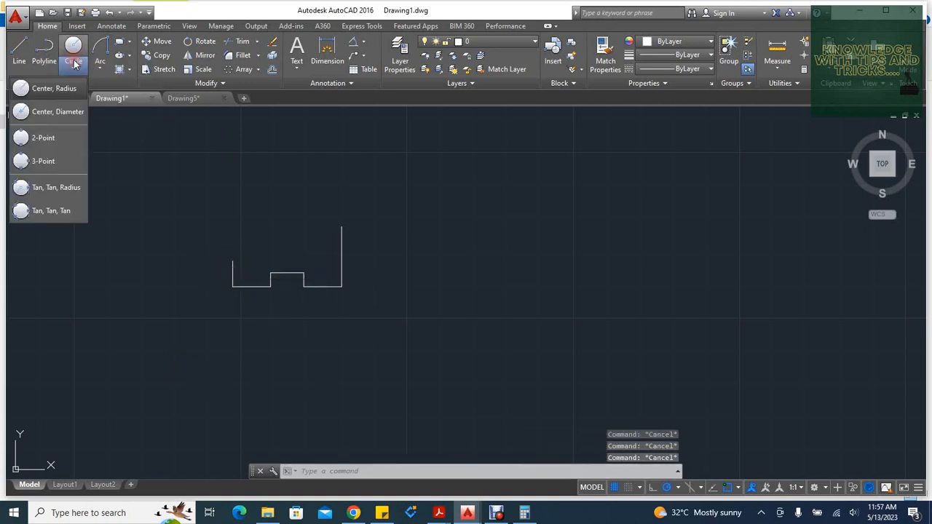
left_click(57, 90)
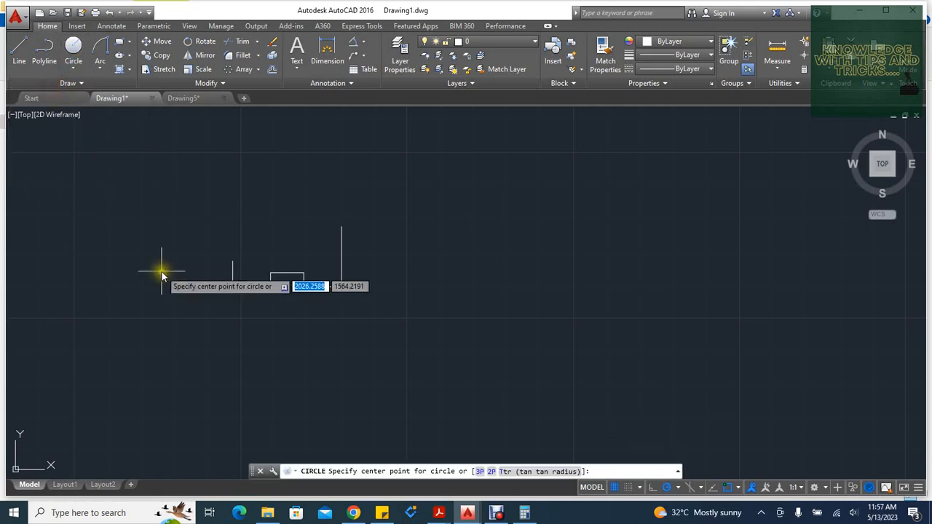
left_click(232, 261)
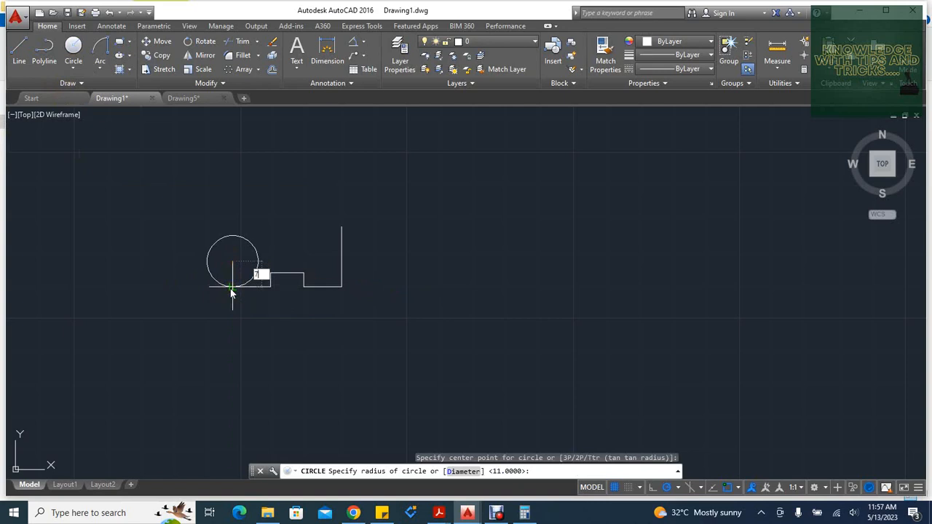
type("7.7")
key("Return")
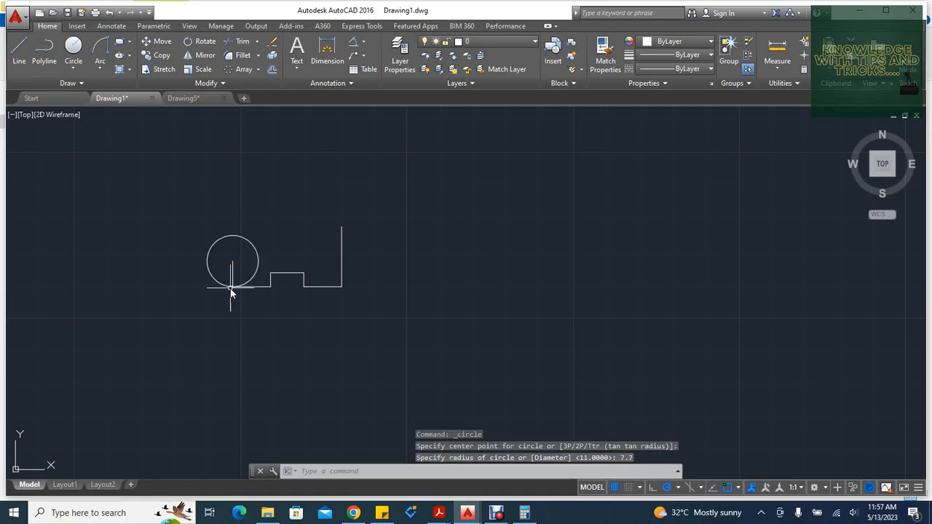
key("Escape")
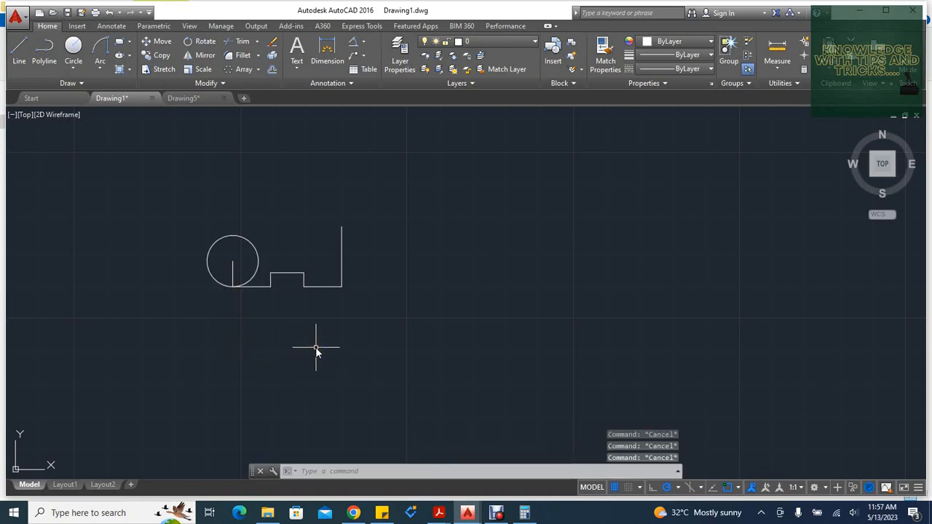
- Stretch the upper end of the short 7.7 vertical line straight up, well above the circle
left_click(233, 277)
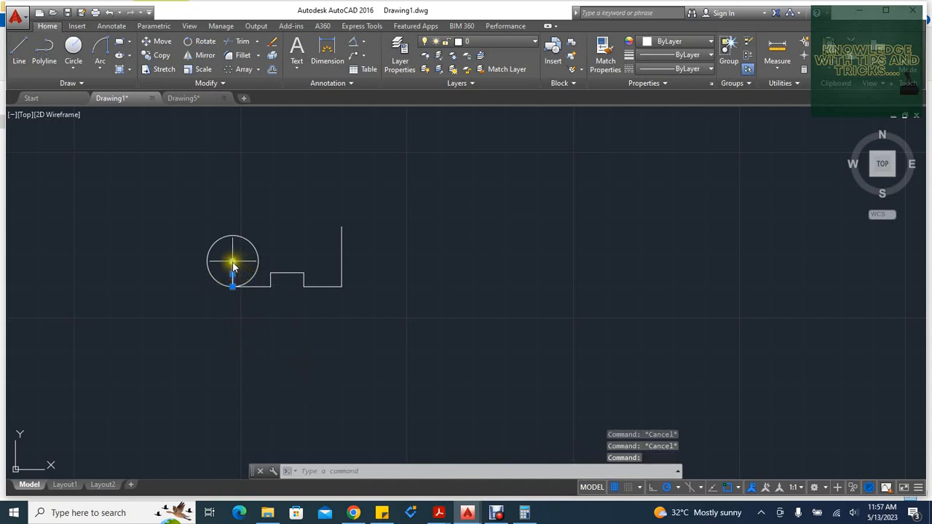
left_click(233, 260)
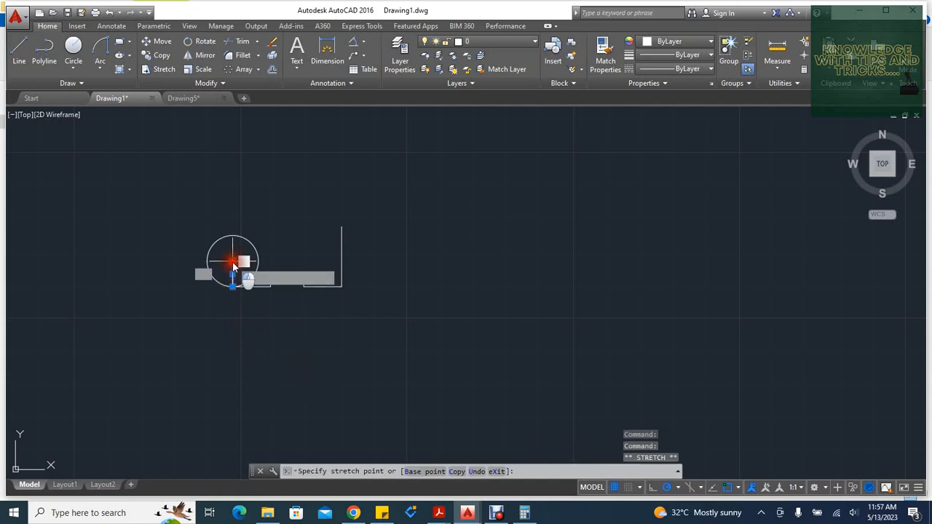
left_click(230, 123)
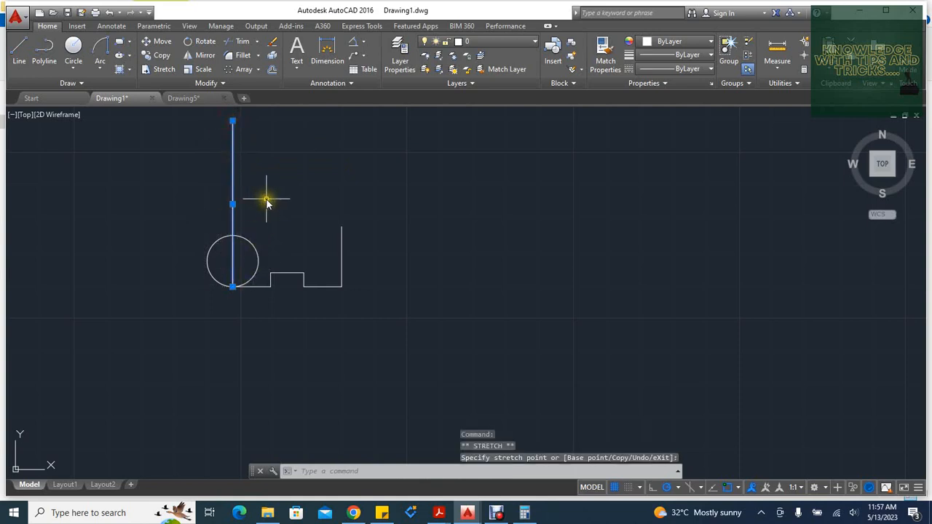
key("Escape")
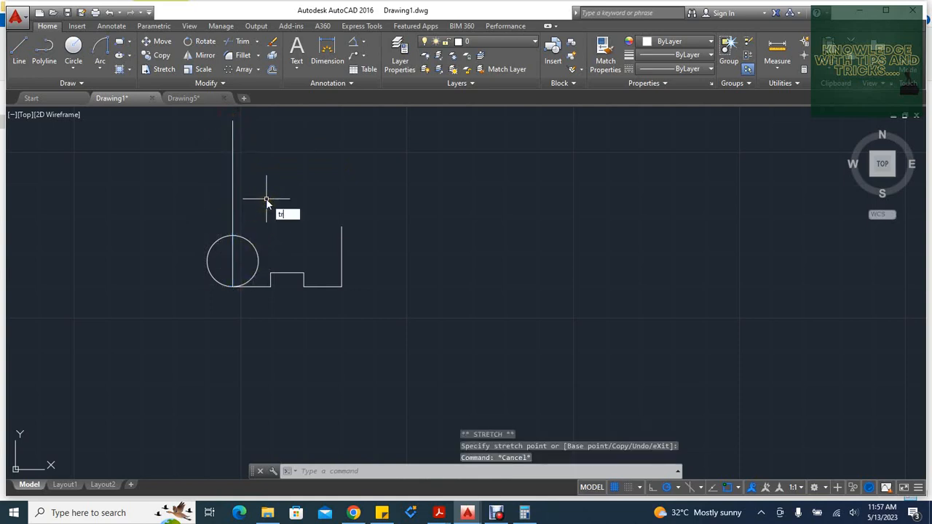
- Trim away the right half of the circle and the part of the vertical line inside it, and end Trim
key("Return")
key("Return")
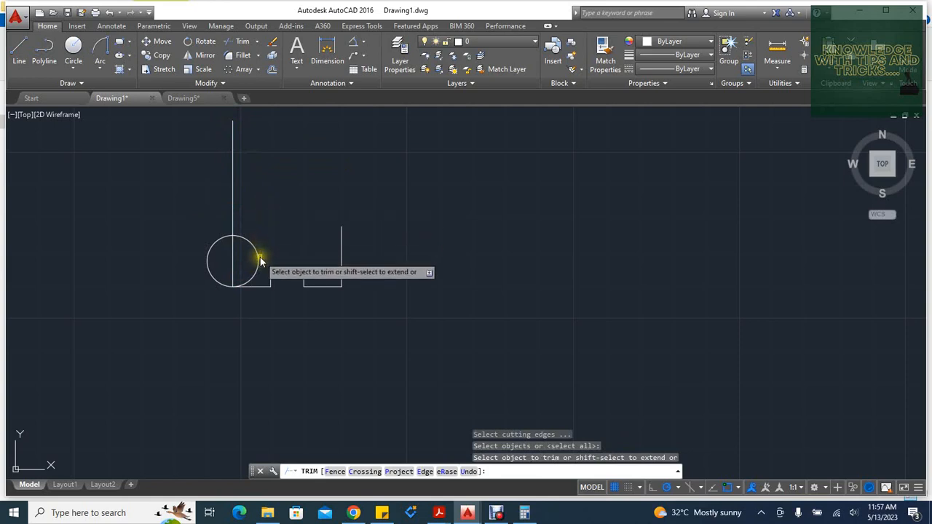
left_click(257, 256)
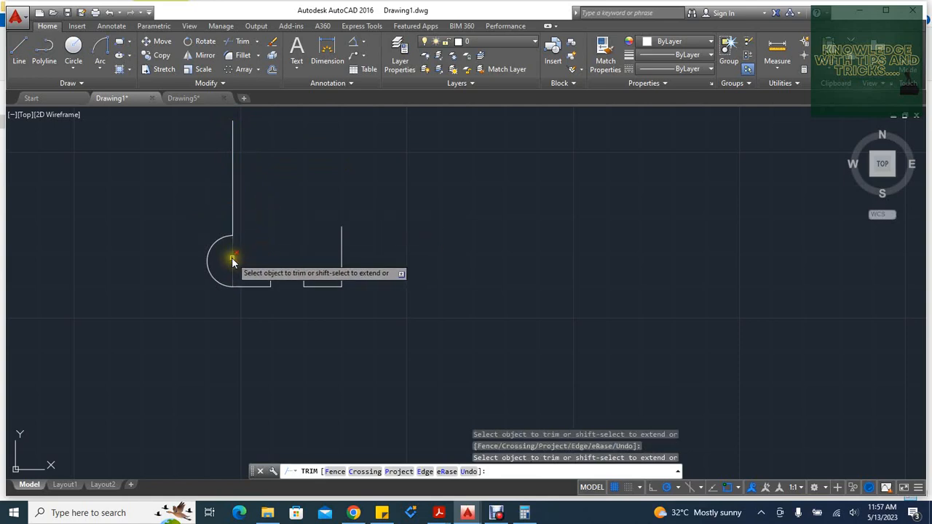
key("Escape")
key("Escape")
key("Escape")
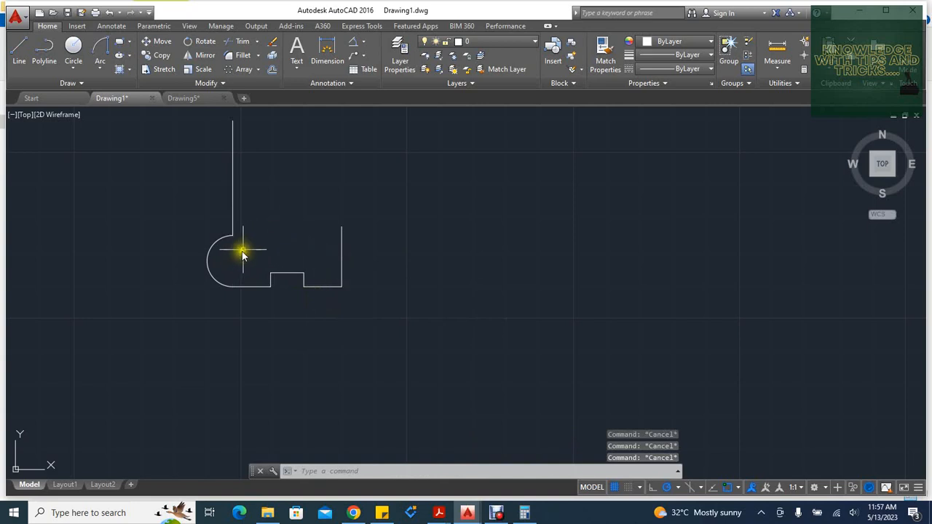
- Add a vertical linear dimension between the two ends of the semicircular arc, placed just right of the arc
left_click(358, 41)
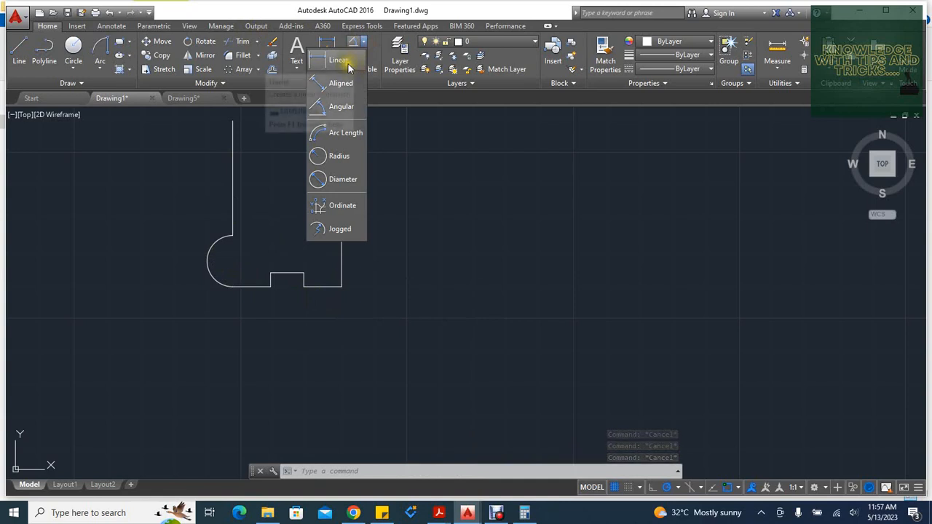
left_click(352, 64)
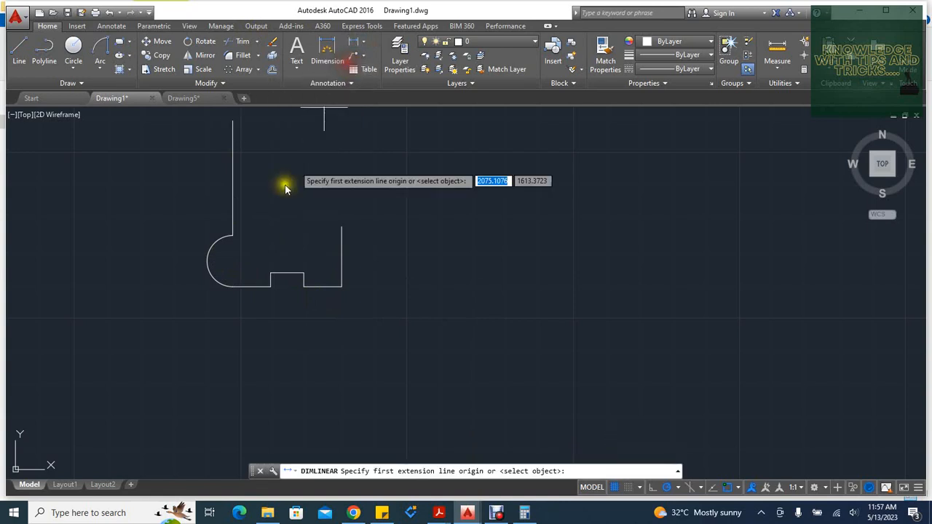
left_click(233, 241)
left_click(233, 289)
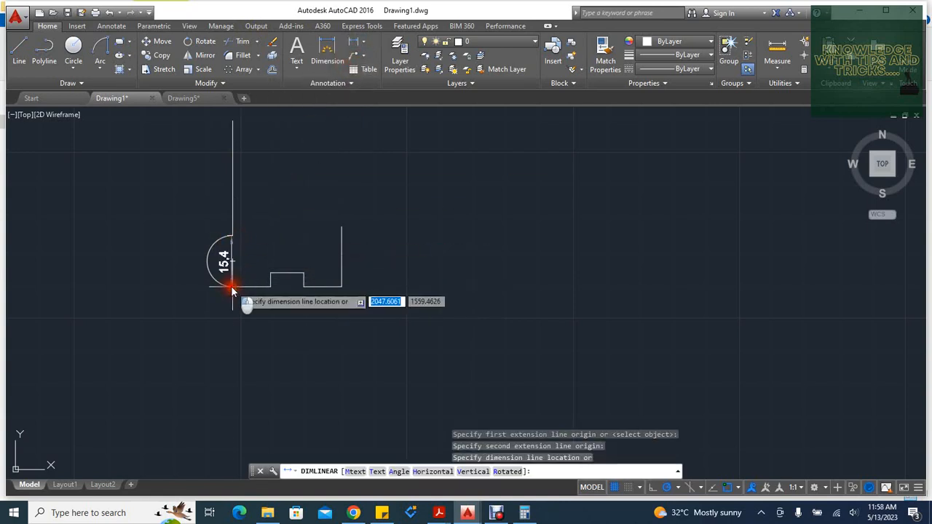
left_click(253, 286)
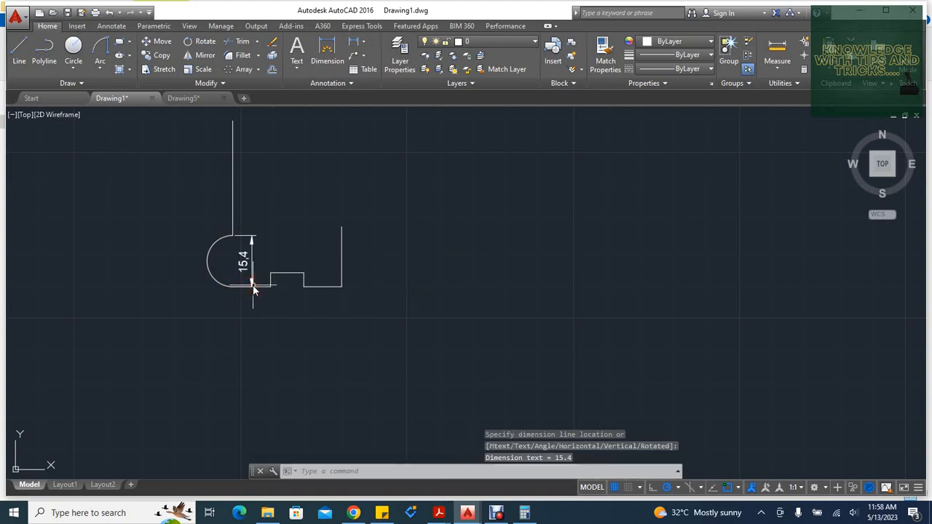
- Add a radius dimension to the semicircular arc, placed to its left
left_click(362, 43)
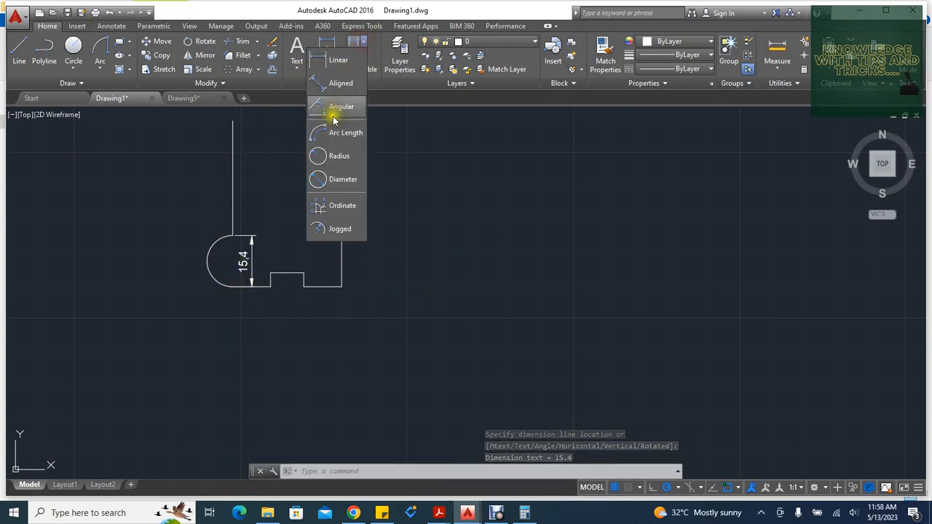
left_click(337, 158)
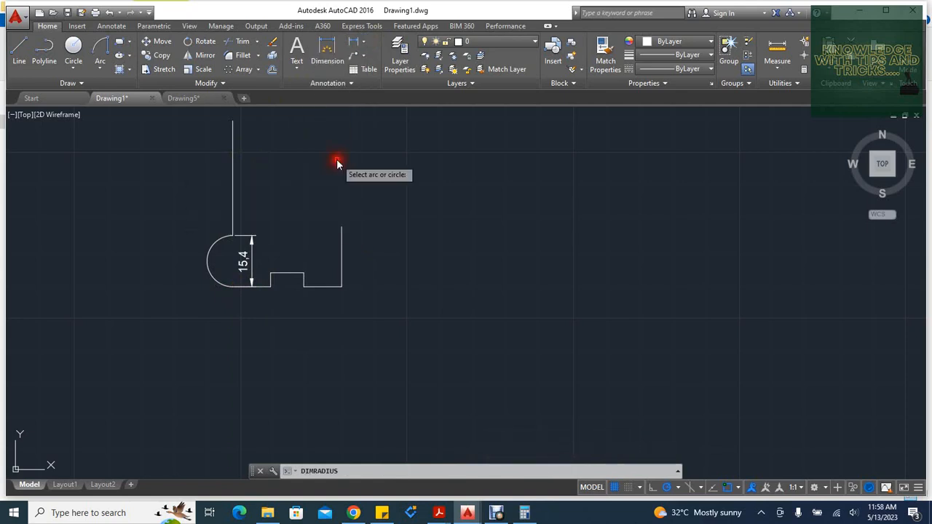
left_click(206, 264)
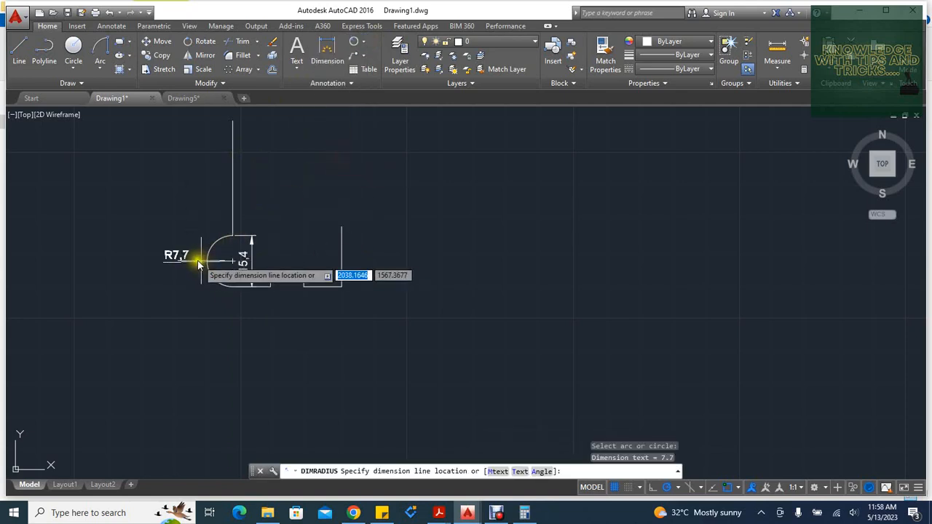
left_click(188, 262)
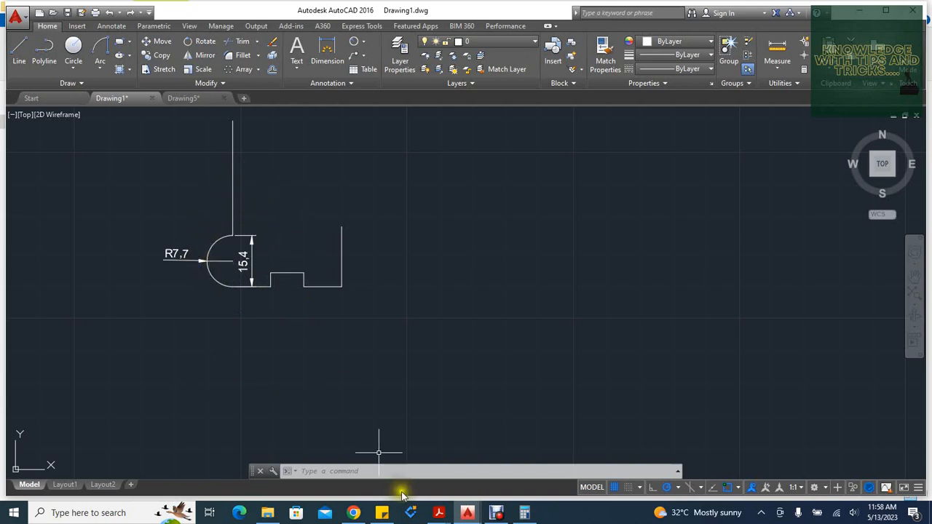
- Check the dimensions beyond the R7,7 arc in practice 1.pdf and return to AutoCAD
left_click(446, 518)
left_click(381, 454)
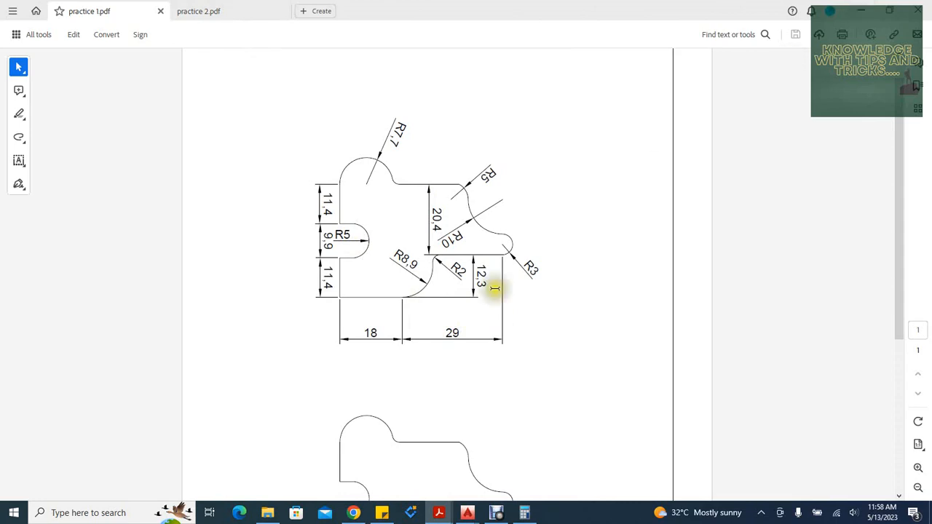
left_click(865, 11)
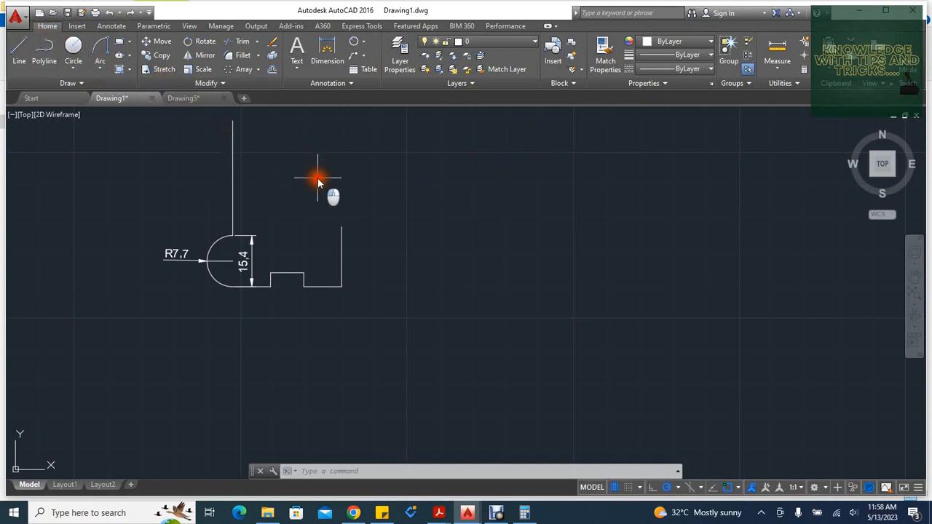
- Offset the long vertical line above the arc 20.4 to the right and end Offset
type("of")
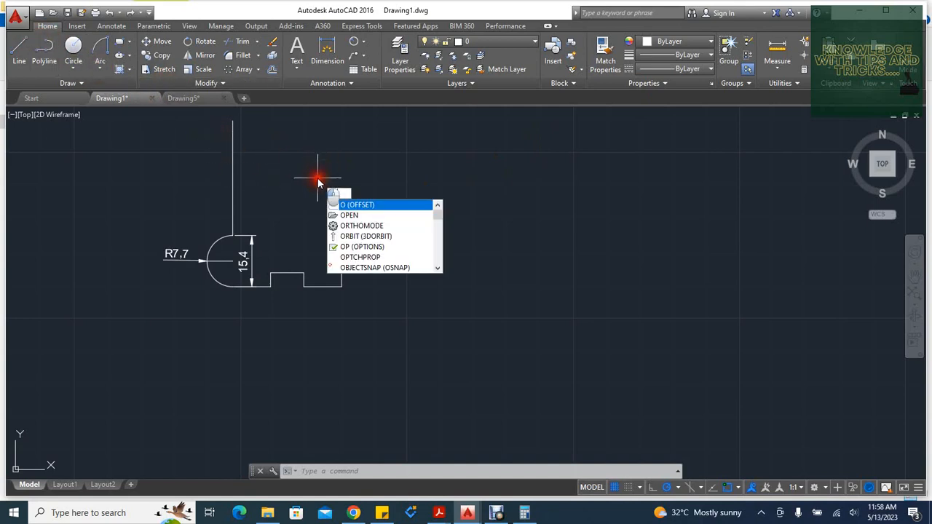
right_click(318, 179)
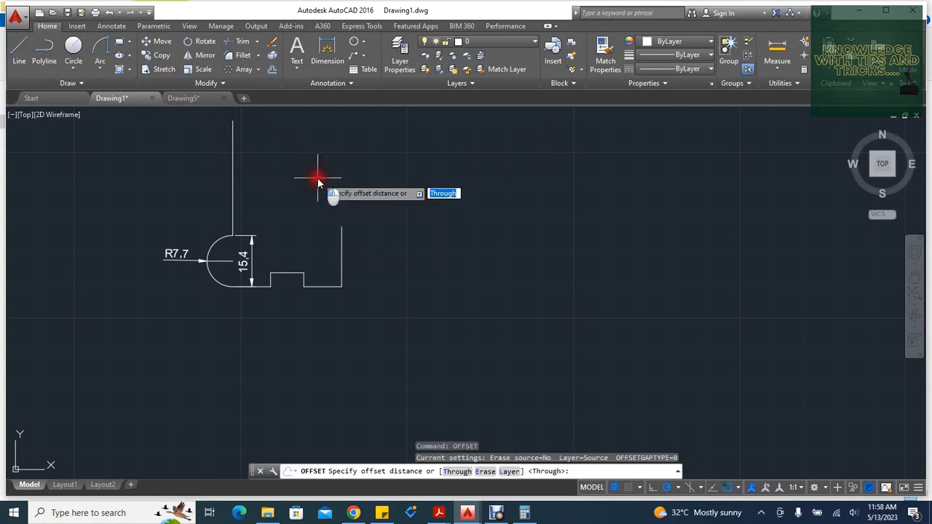
key("Return")
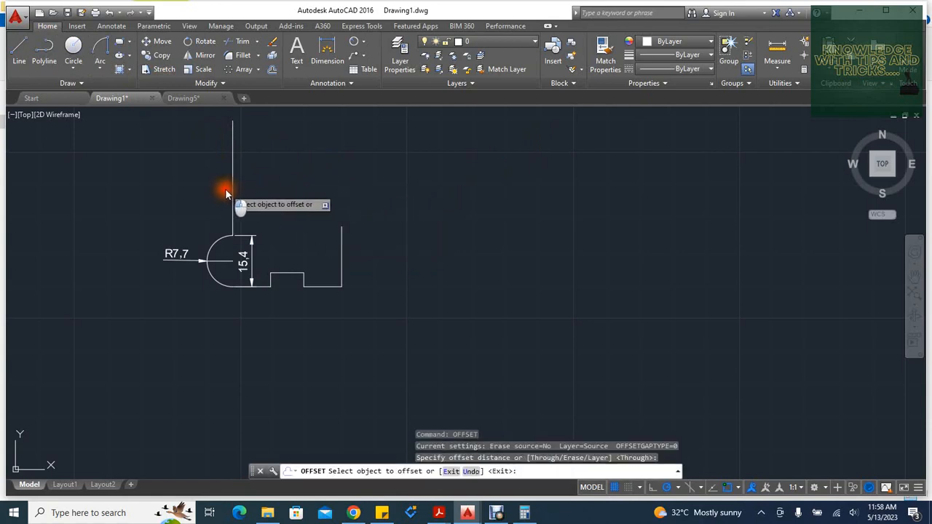
left_click(233, 196)
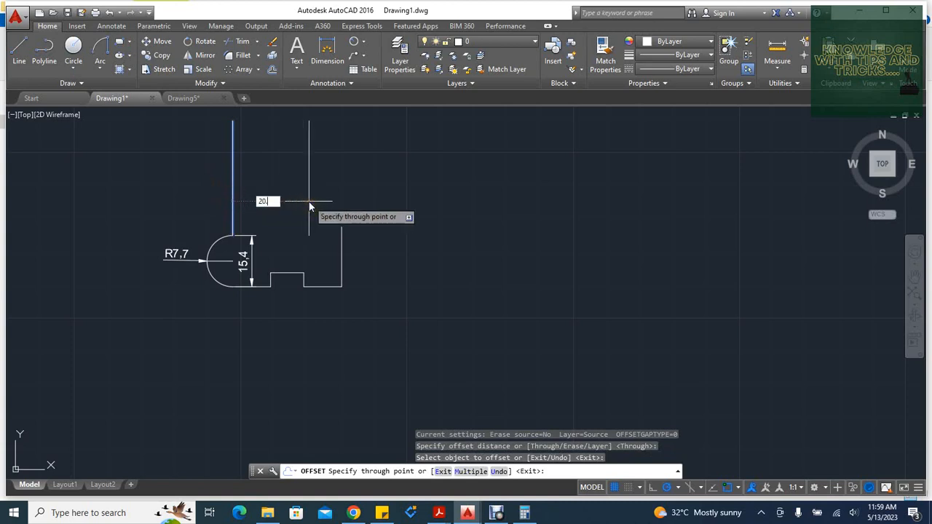
type("20.4")
key("Return")
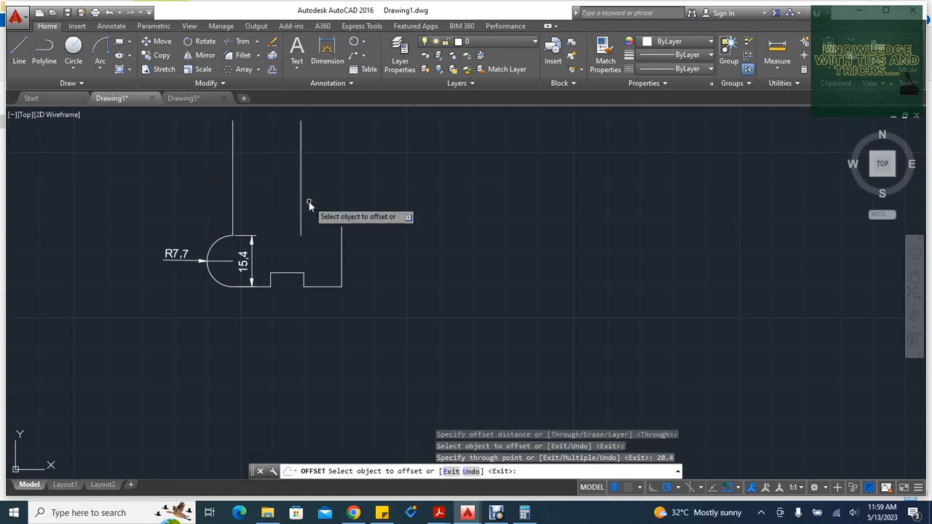
key("Escape")
key("Escape")
key("Escape")
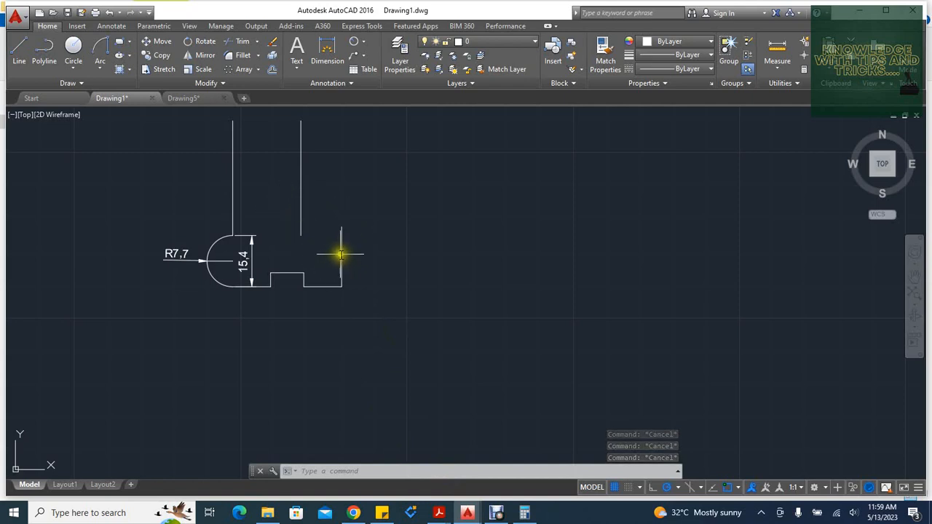
- Check the R8,9 arc in practice 1.pdf, calculate 18 + 8.9 in Calculator, and return to AutoCAD
mouse_move(439, 519)
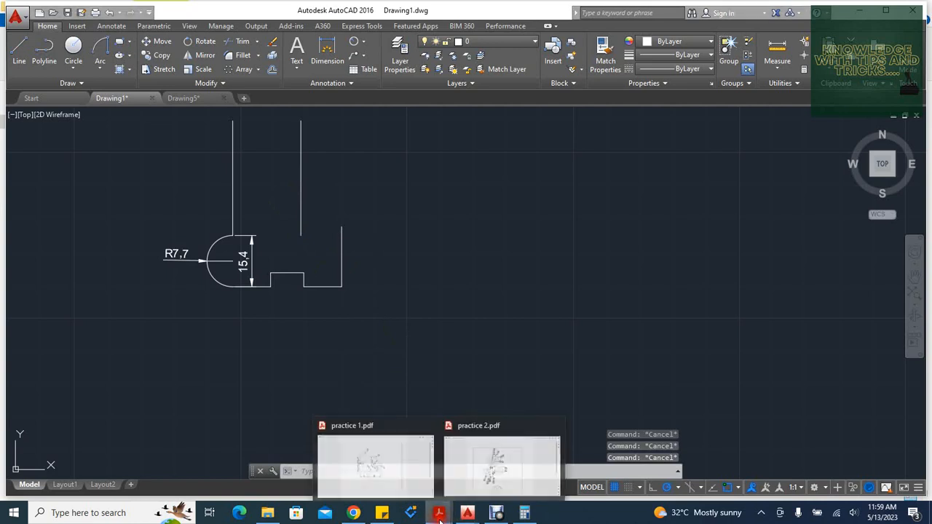
left_click(413, 475)
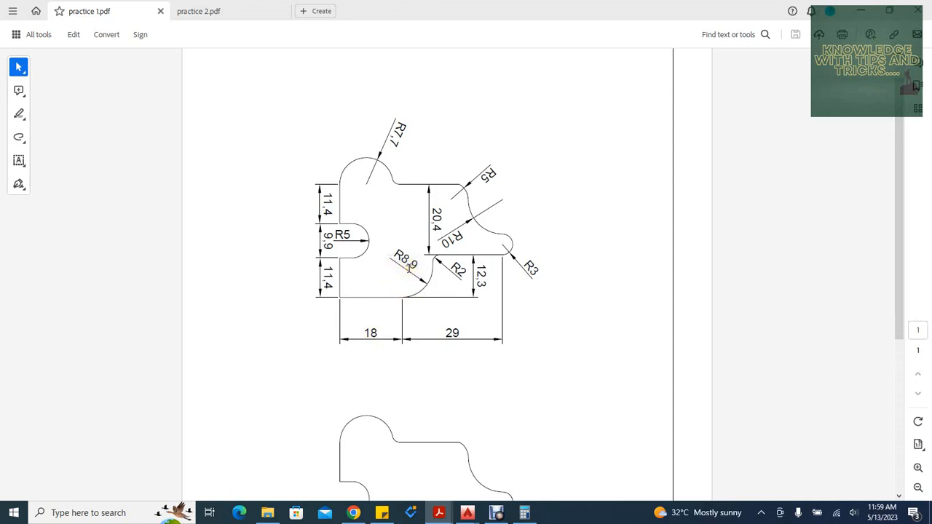
left_click(526, 514)
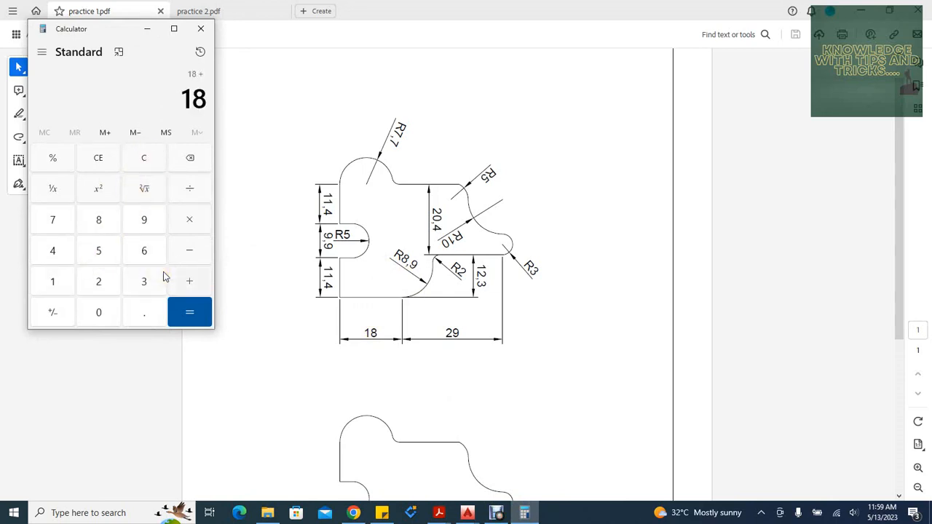
type("8.9 =")
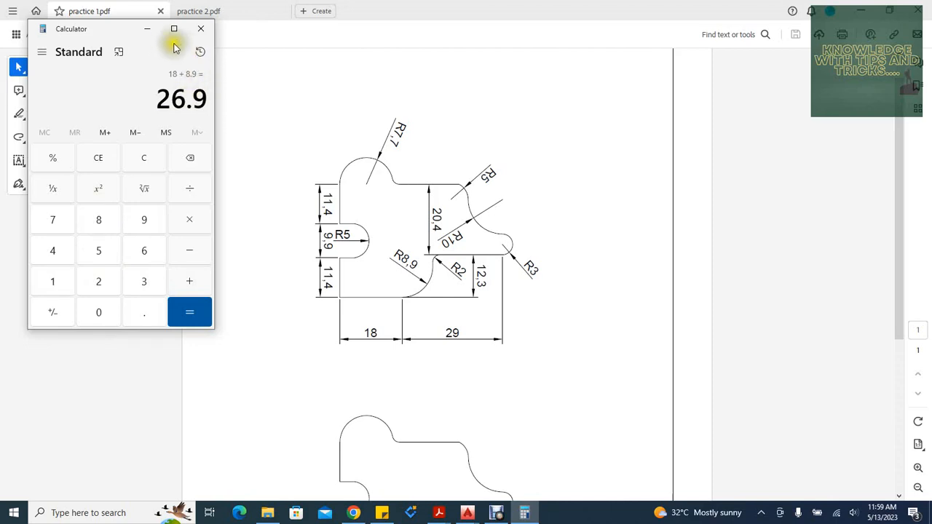
left_click(147, 29)
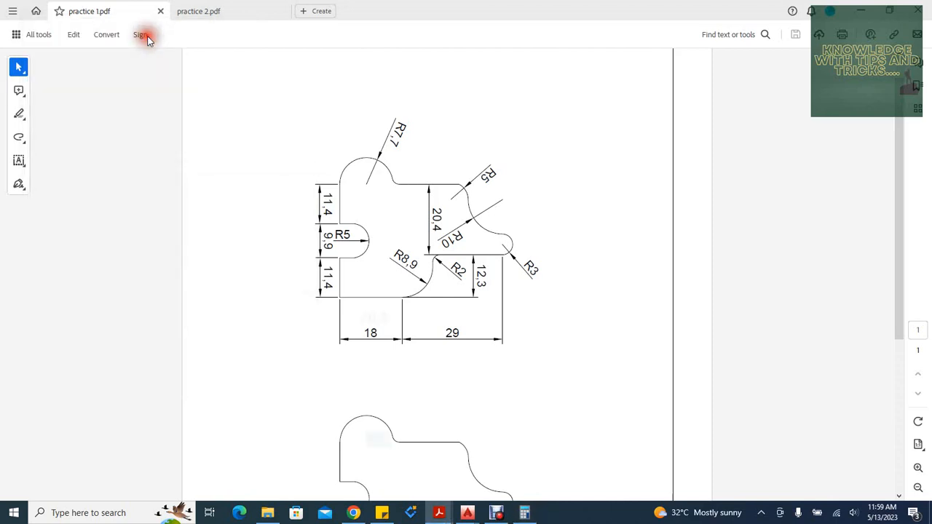
left_click(859, 7)
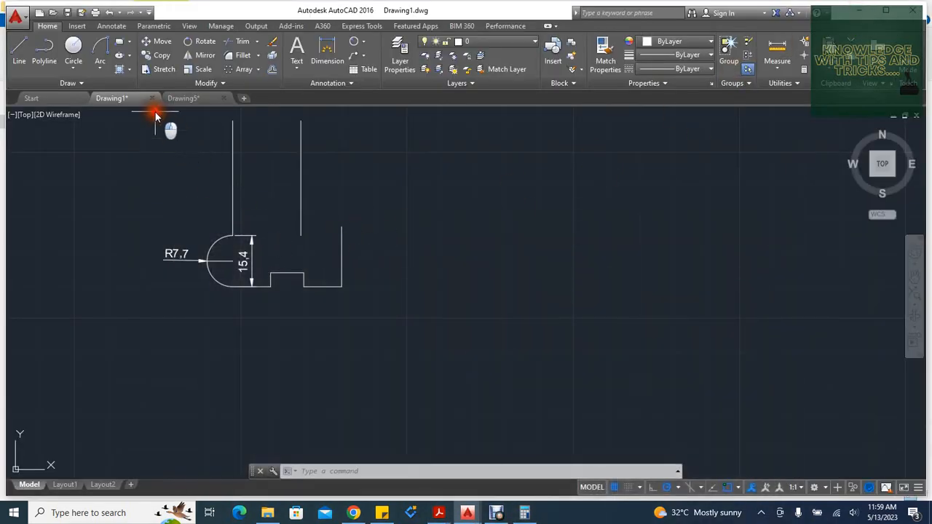
- Draw a line 26.9 up from the midpoint of the right 11.4 bottom line, continue it horizontally left to the offset line, and end Line
left_click(24, 57)
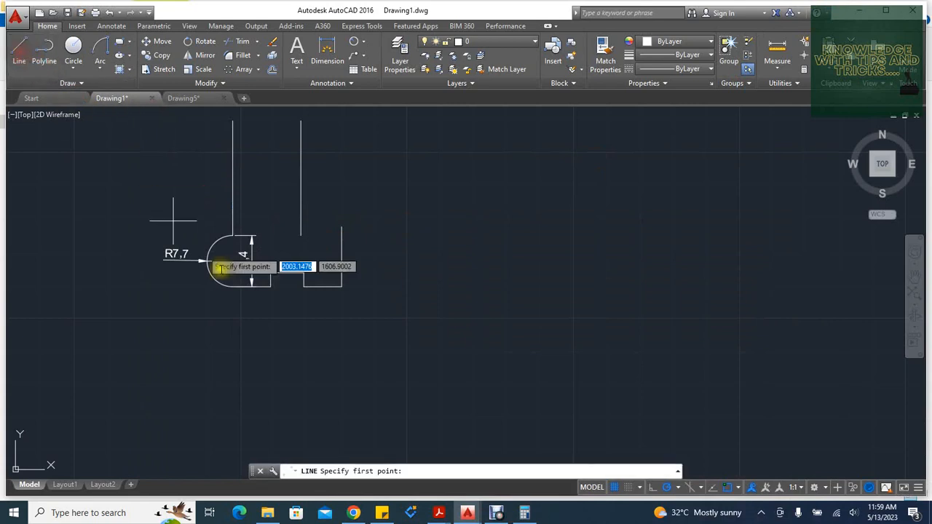
left_click(322, 286)
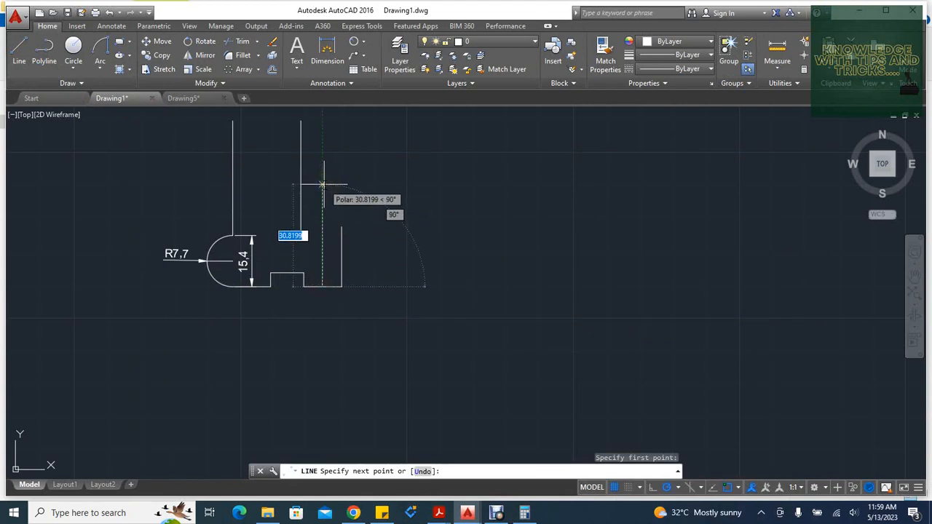
type("26.9")
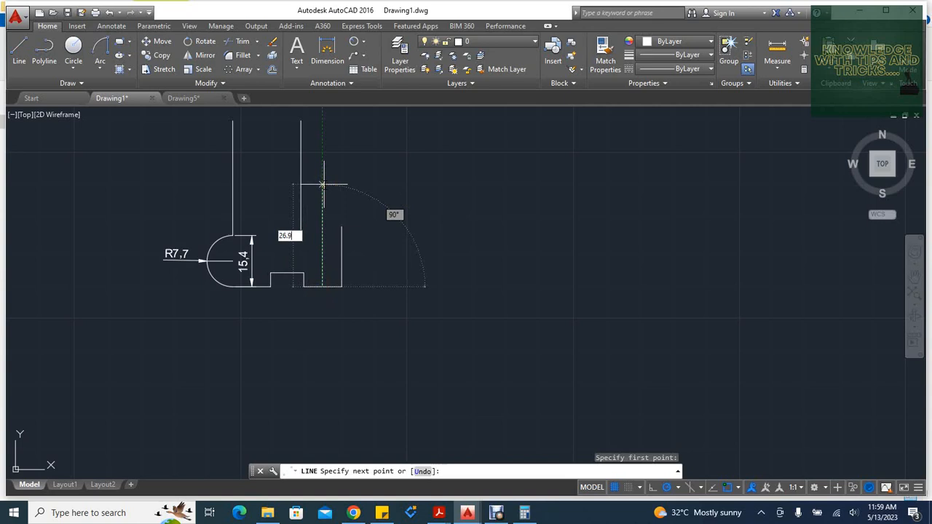
key("Return")
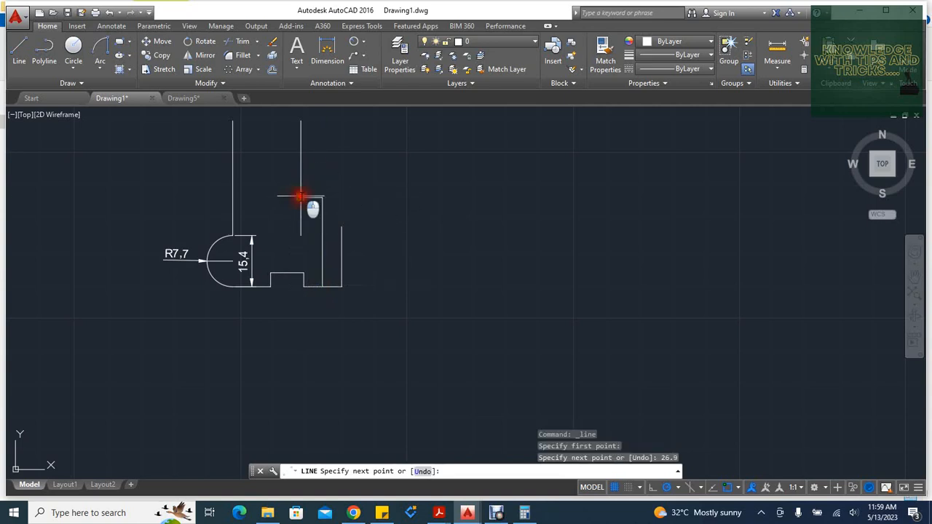
left_click(301, 197)
key("Escape")
key("Escape")
key("Escape")
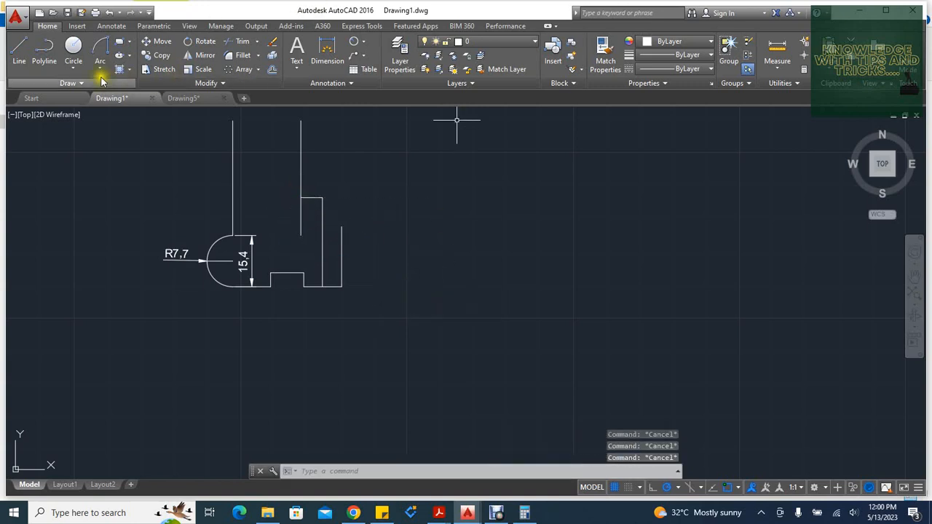
- Try to draw an 8.9 radius Tan, Tan, Radius circle touching the right outer vertical line and the offset vertical line
left_click(77, 68)
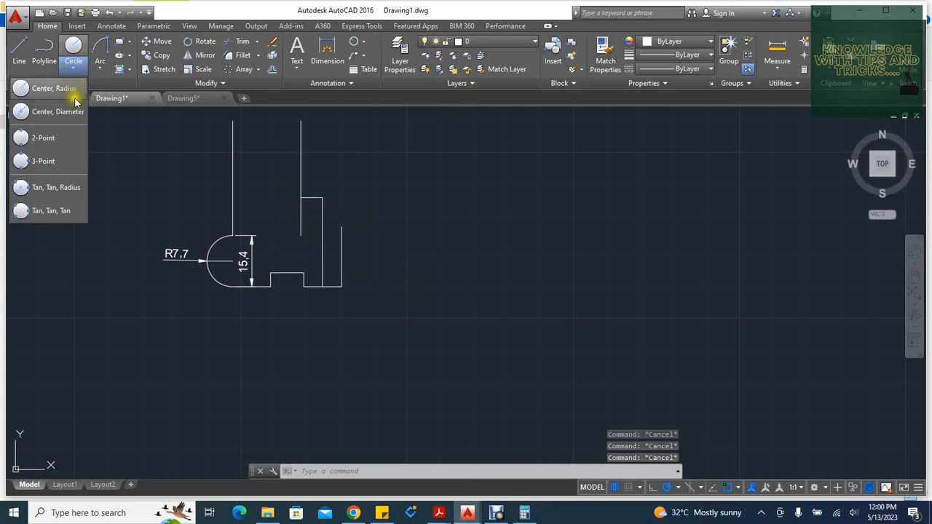
left_click(61, 188)
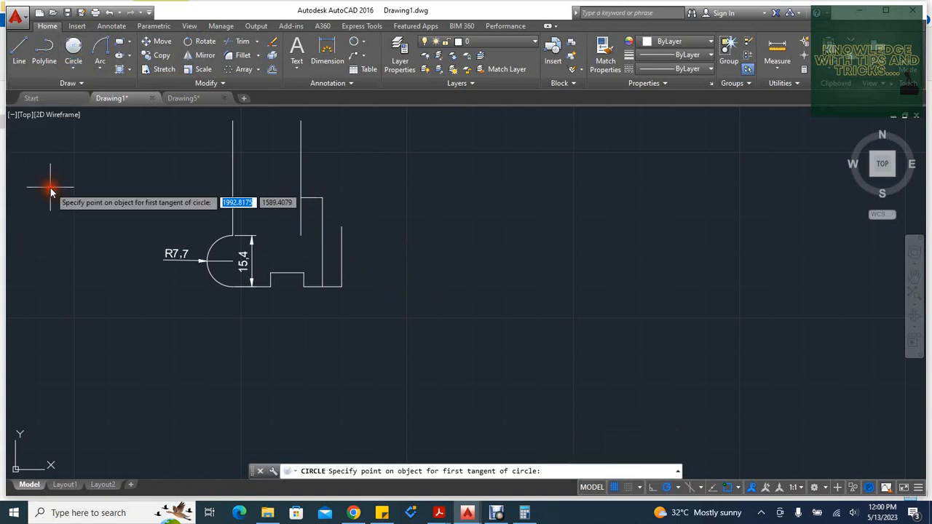
left_click(341, 233)
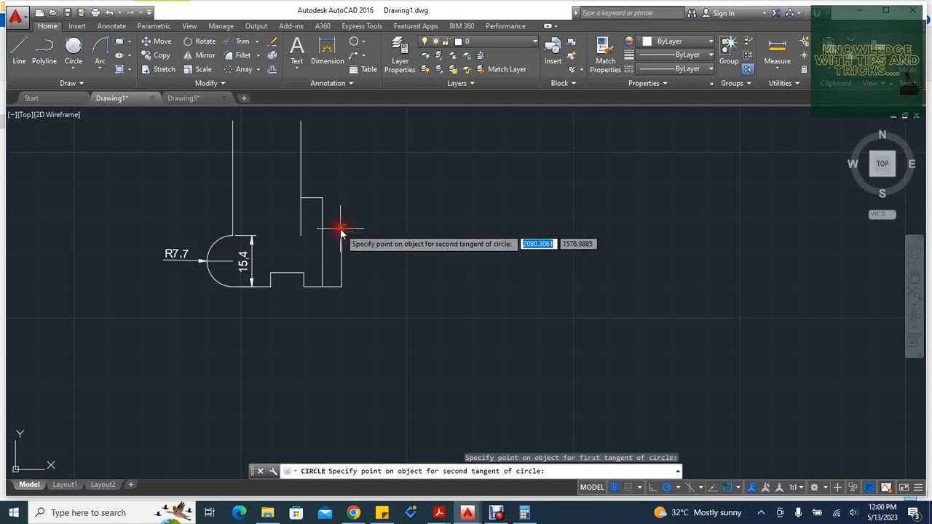
left_click(301, 203)
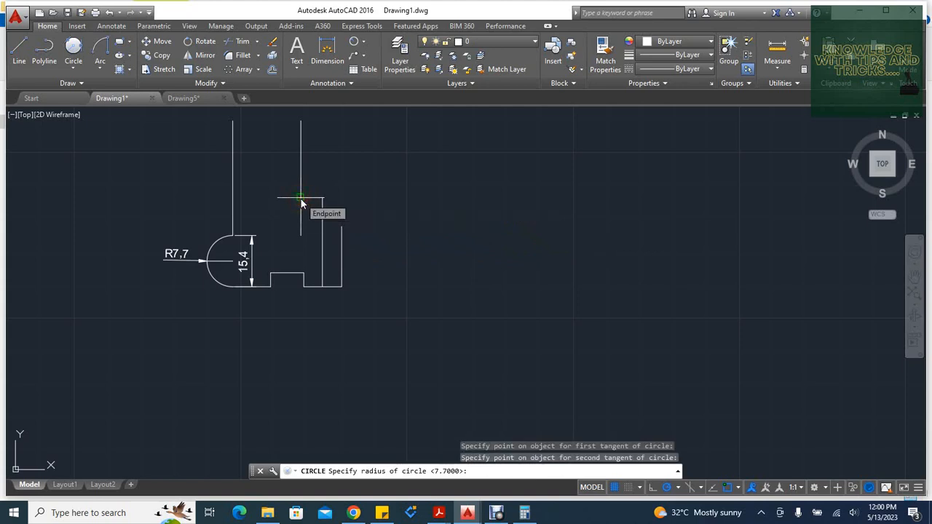
type("8.9")
key("Return")
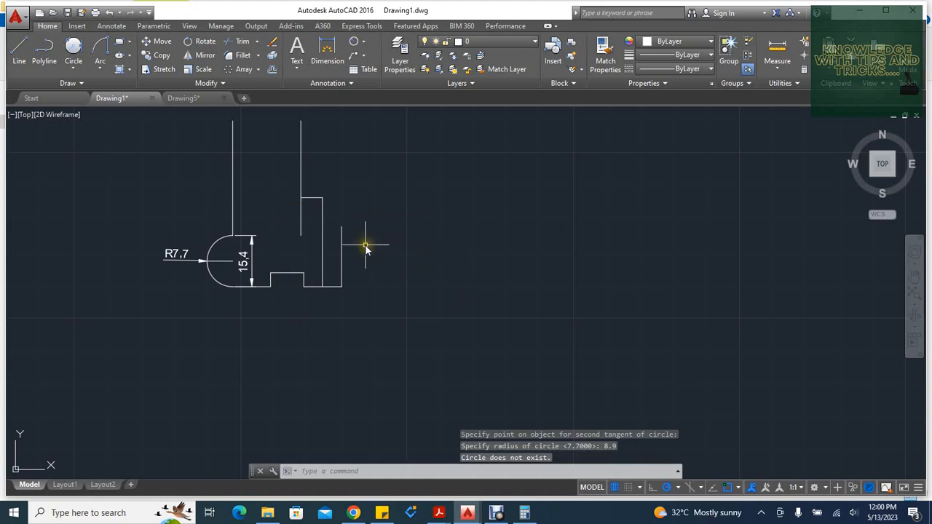
key("Escape")
key("Escape")
key("Escape")
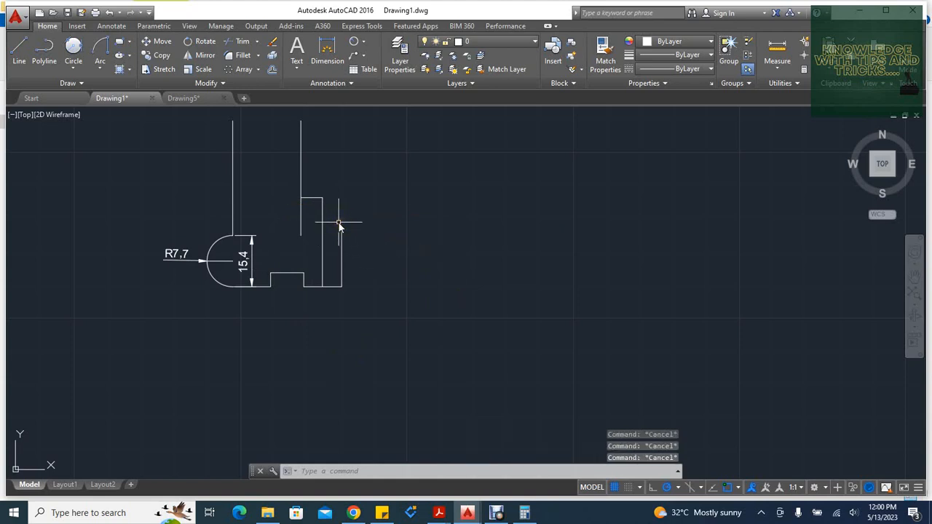
- Draw an 8.9 radius circle tangent to the right outer vertical line and the short horizontal line above it
left_click(77, 54)
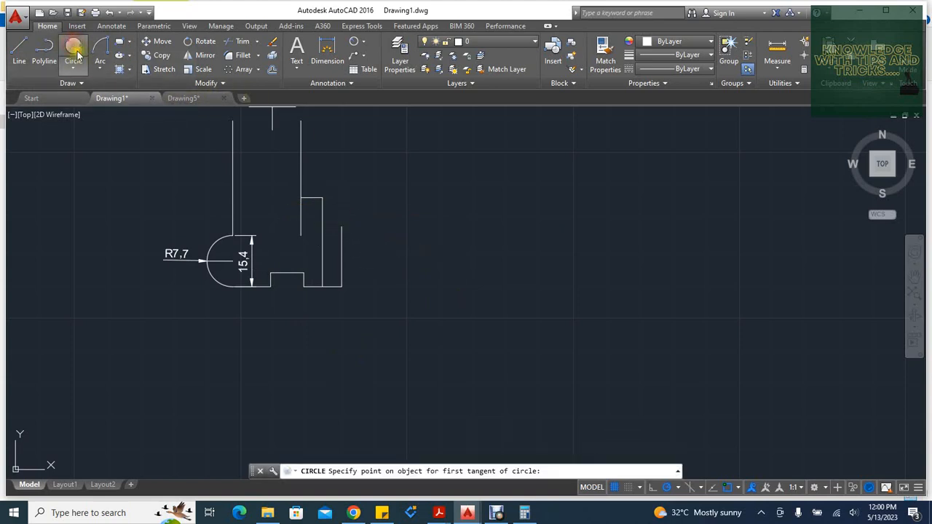
left_click(340, 230)
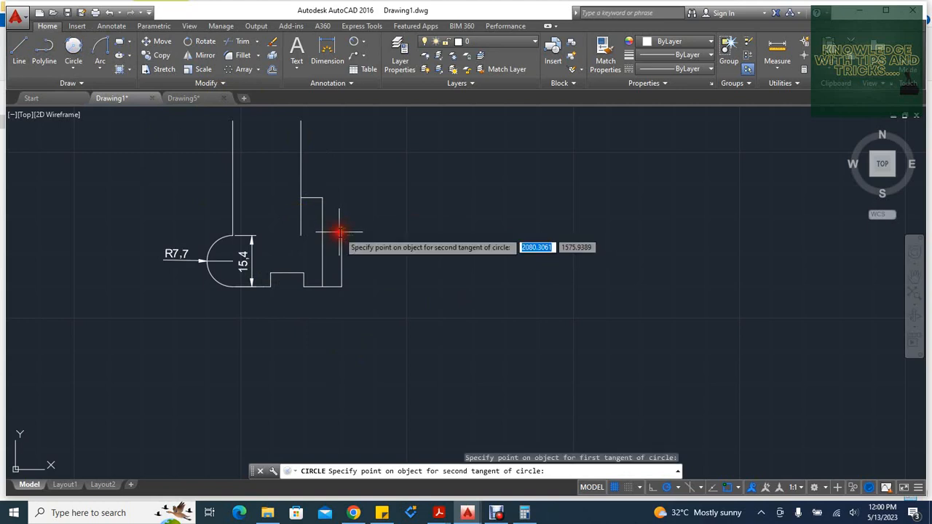
left_click(304, 198)
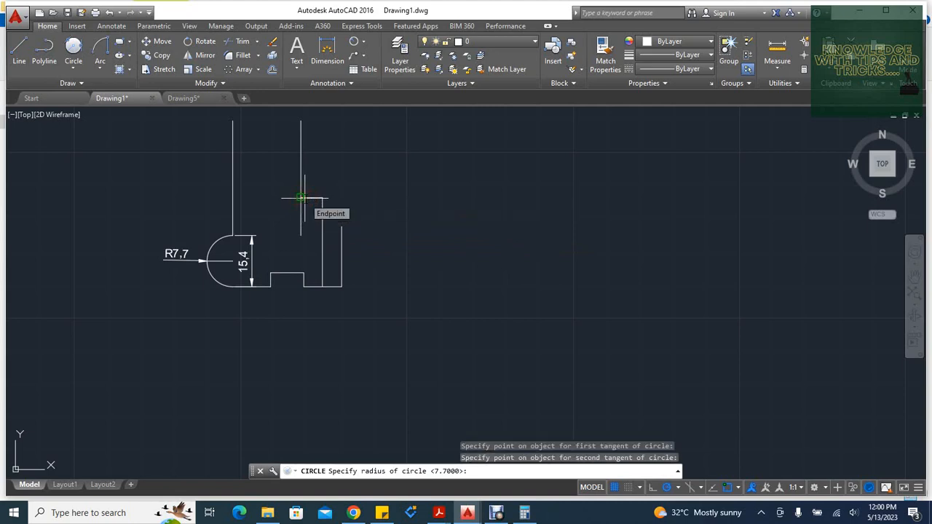
type("8.9")
key("Return")
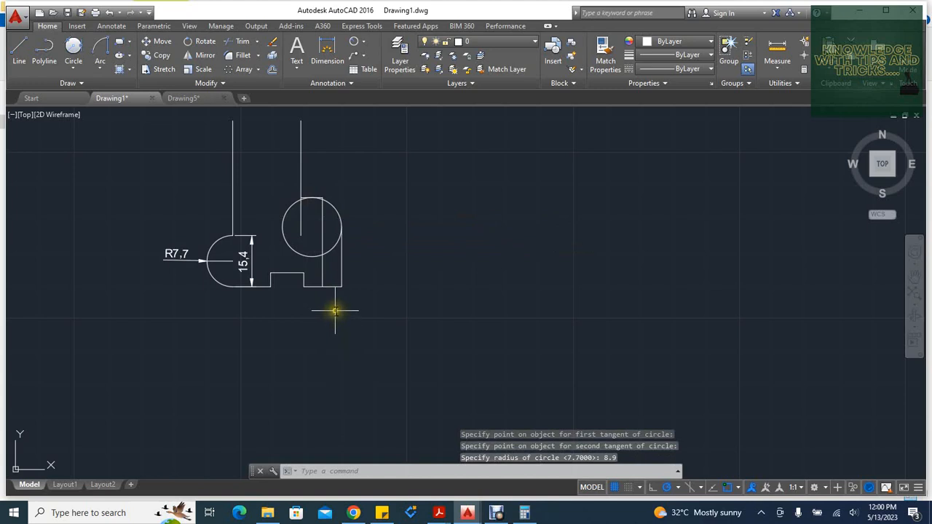
- Delete the vertical construction line running through the 8.9 radius circle and the short horizontal line on top of it
left_click(322, 280)
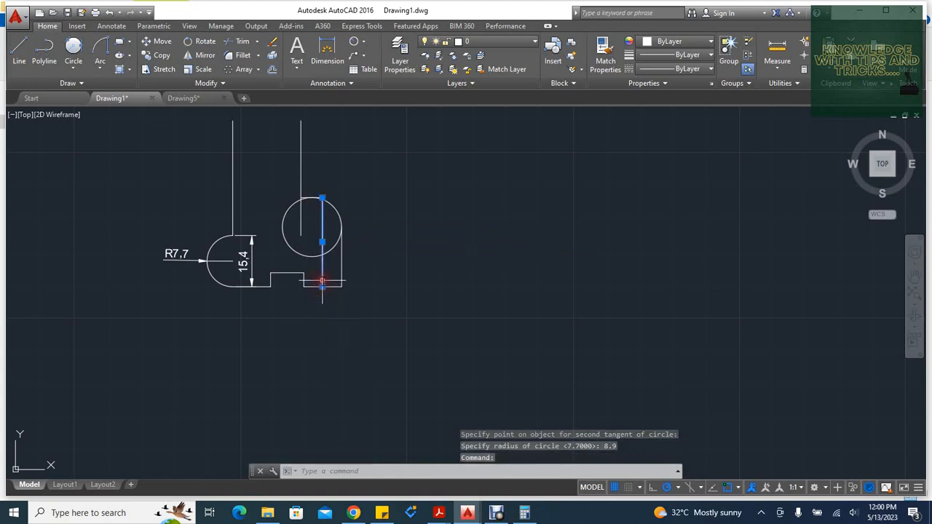
key("Delete")
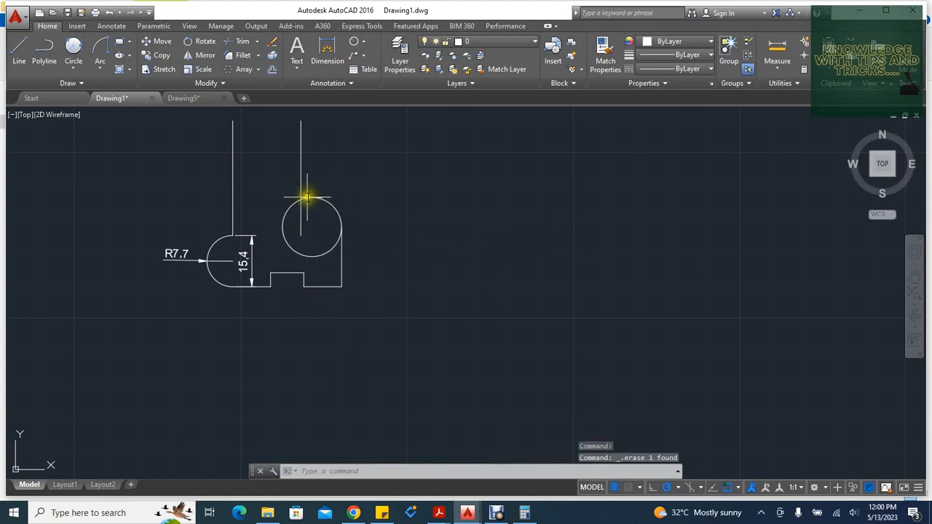
scroll(308, 197, "up", 2)
scroll(307, 197, "up", 2)
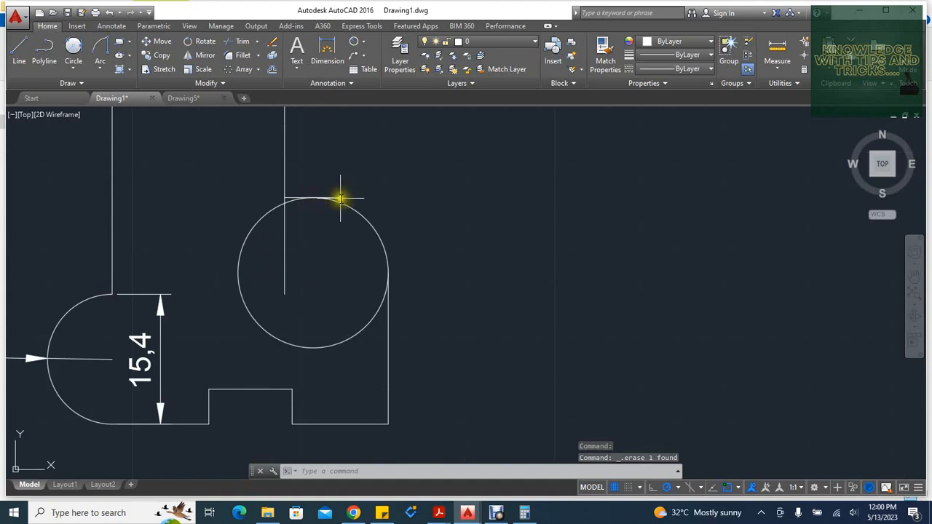
left_click(338, 198)
mouse_move(340, 197)
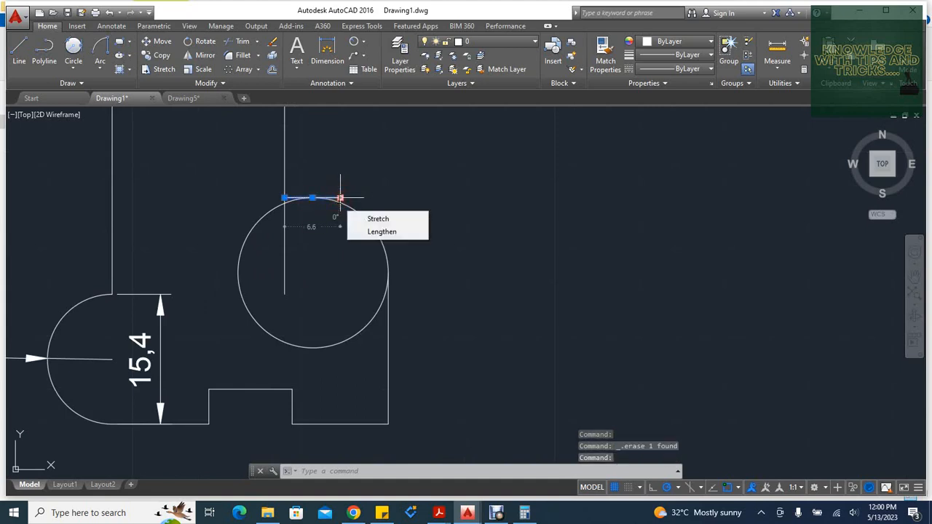
key("Delete")
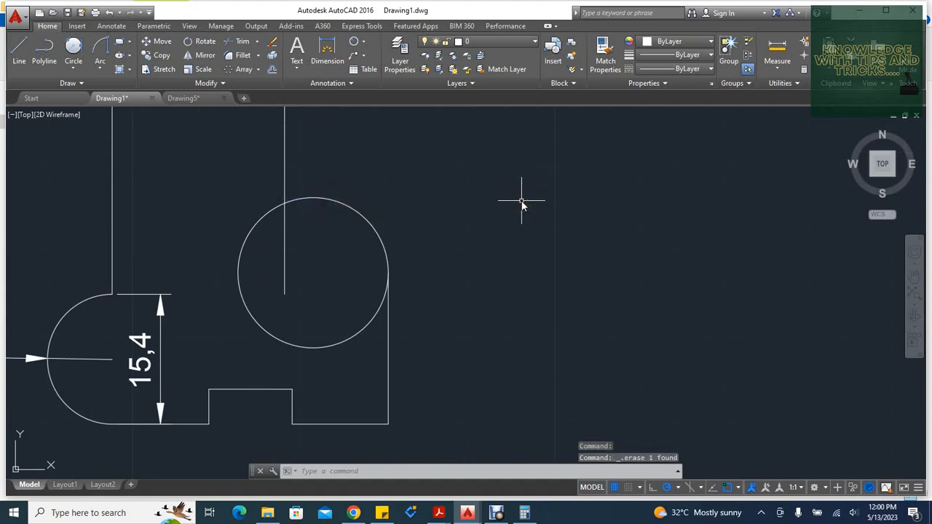
- Trim the 8.9 radius circle to its upper-right arc, cut off the offset line below the arc, and end Trim
left_click(485, 200)
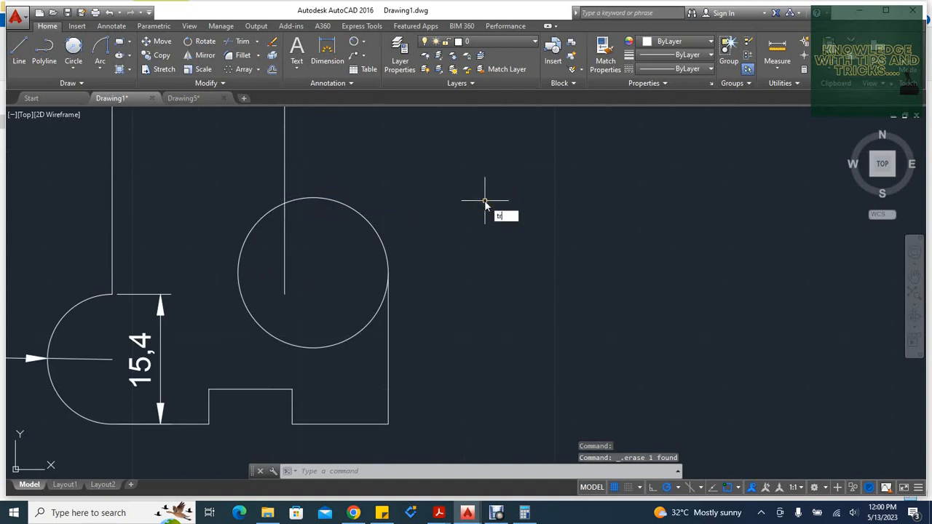
type("tr")
key("Return")
key("Return")
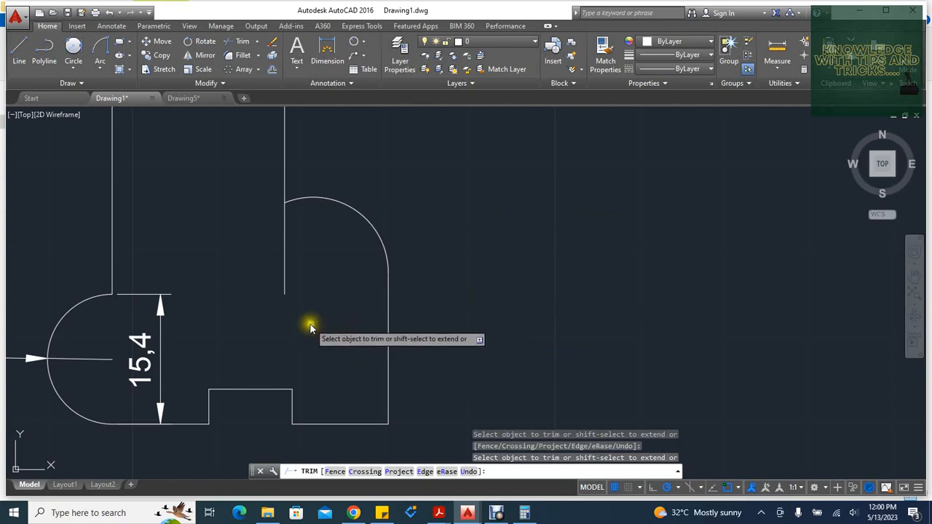
left_click(285, 269)
key("Escape")
key("Escape")
key("Escape")
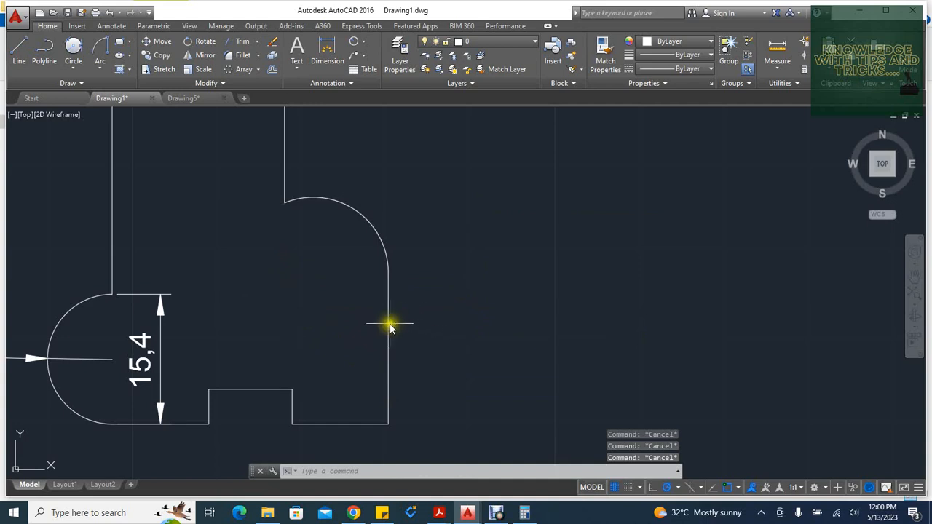
- Draw a 2 radius circle tangent to the 8.9 radius arc and the offset vertical line in the corner where they meet
scroll(381, 326, "down", 4)
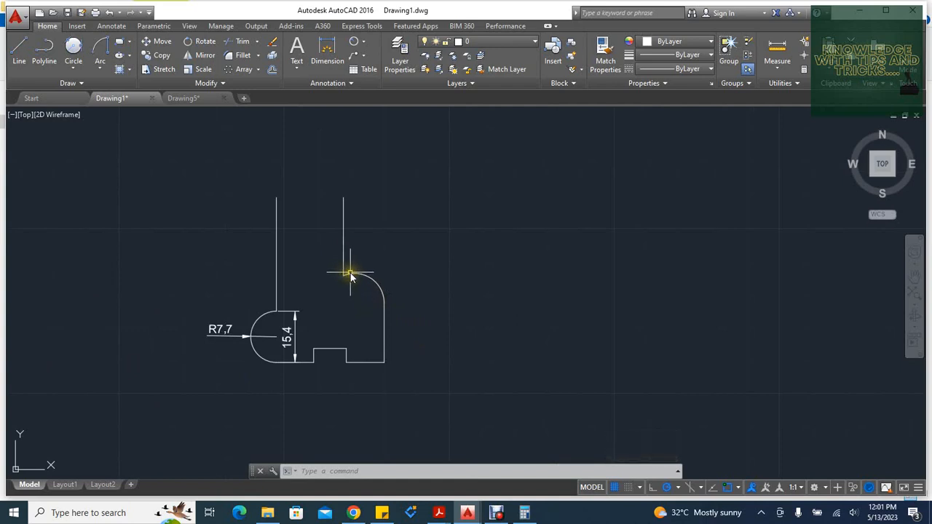
left_click(77, 52)
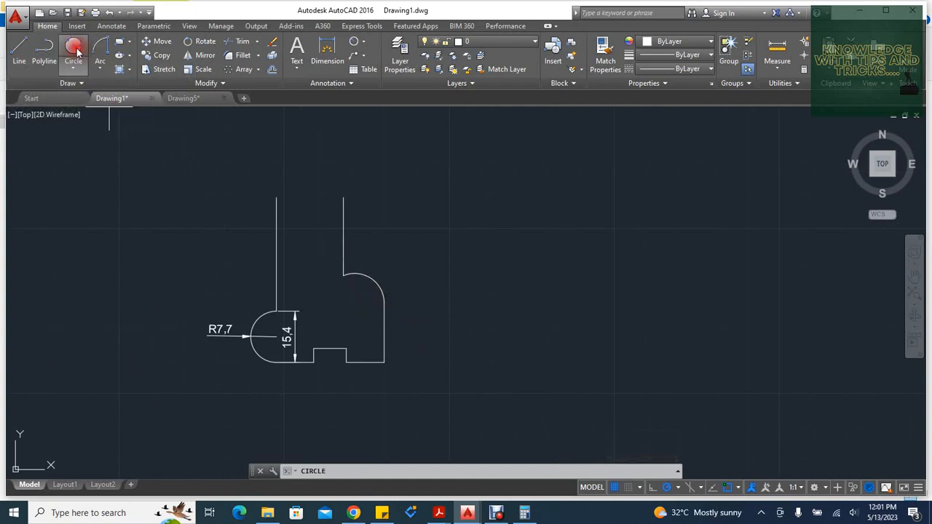
left_click(350, 270)
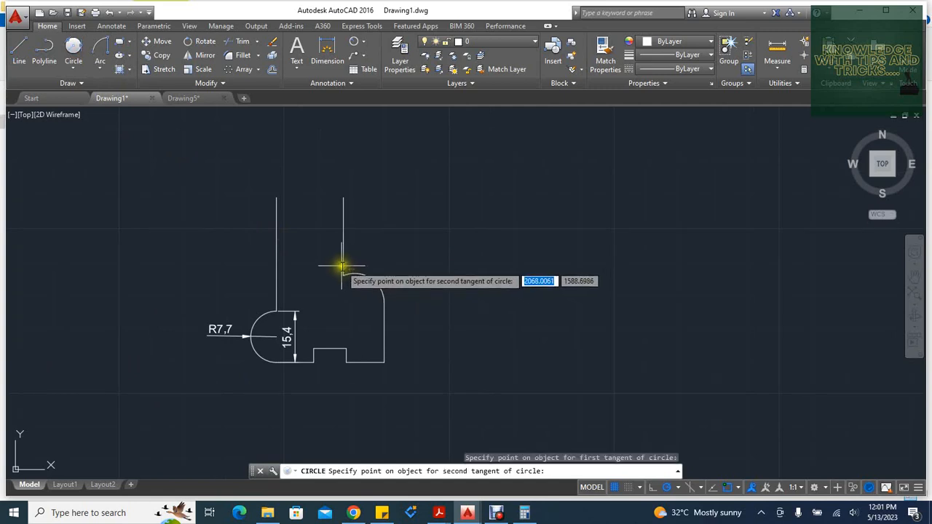
left_click(342, 266)
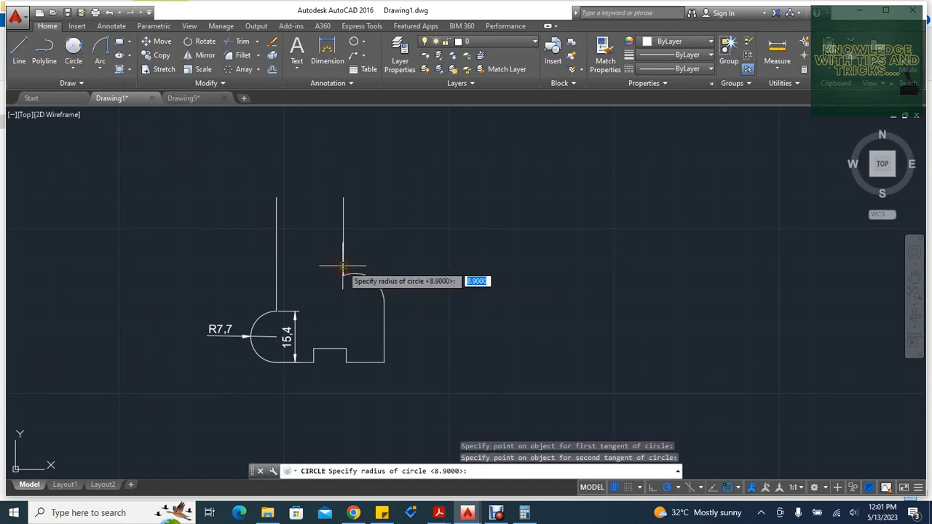
type("2")
key("Return")
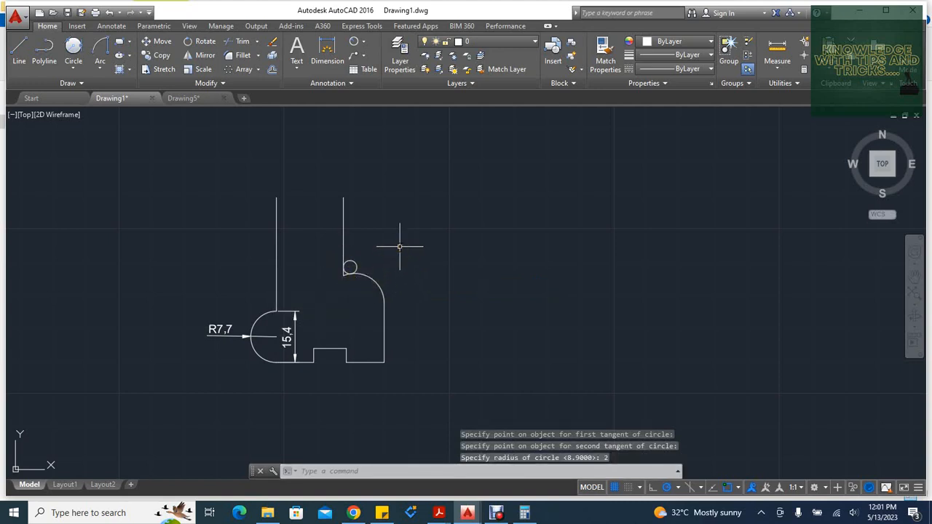
- Trim the 2 radius circle and the leftover corner into a rounded transition between the vertical line and the large arc
type("tr")
key("Return")
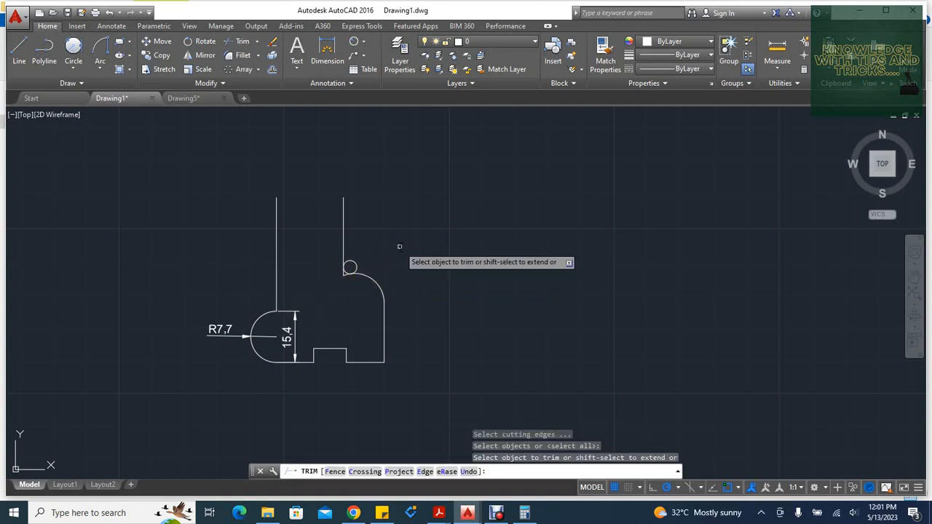
left_click(351, 272)
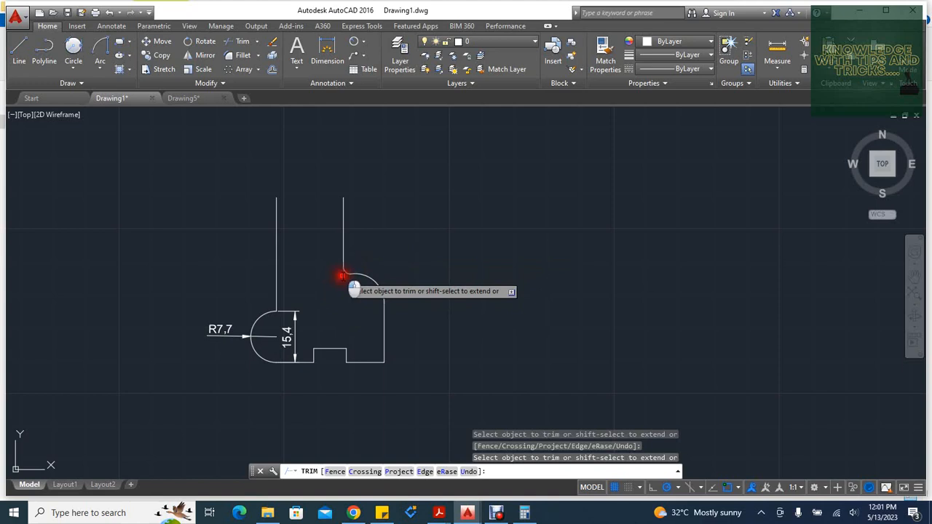
key("Escape")
key("Escape")
key("Escape")
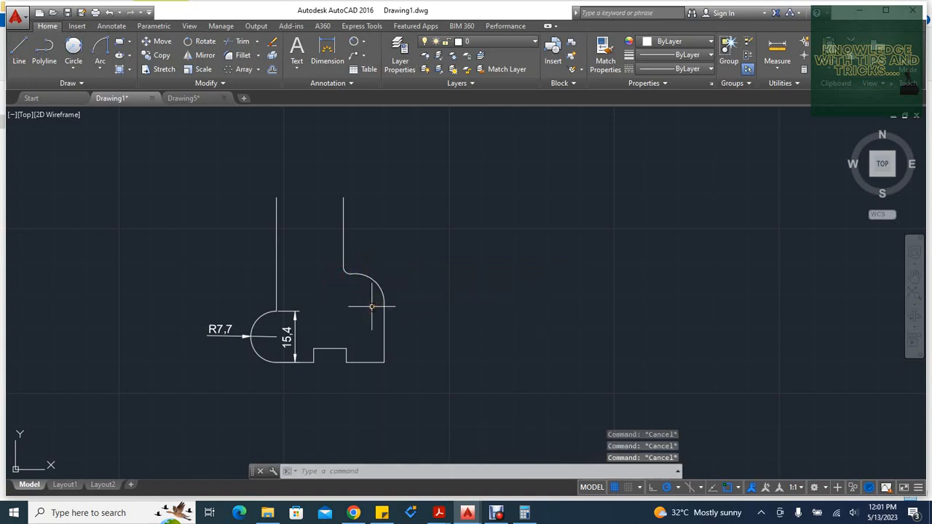
- Add radius dimensions to the large upper-right arc and the small corner arc beside it
left_click(356, 41)
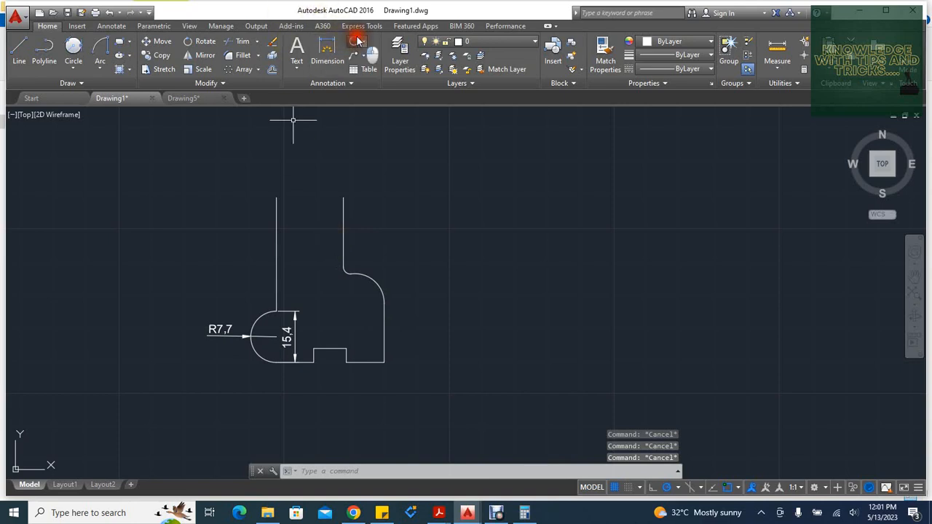
left_click(375, 283)
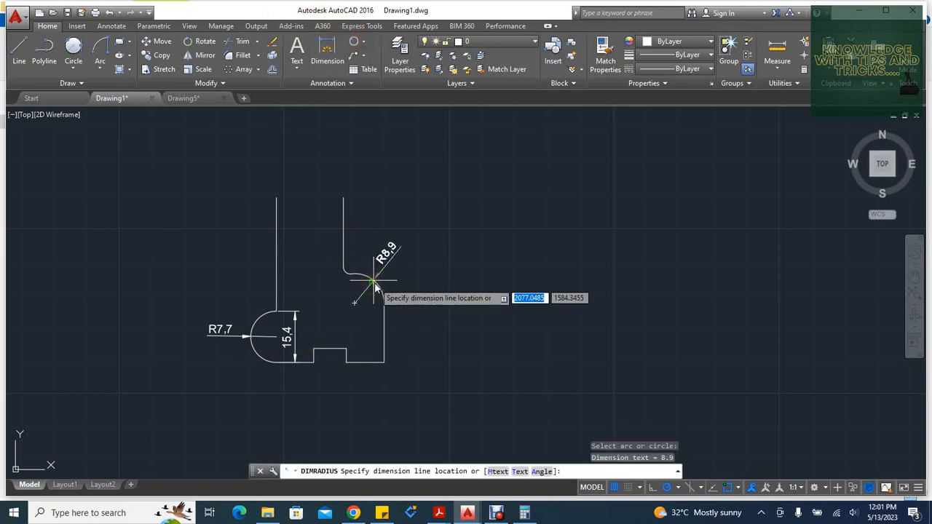
left_click(374, 287)
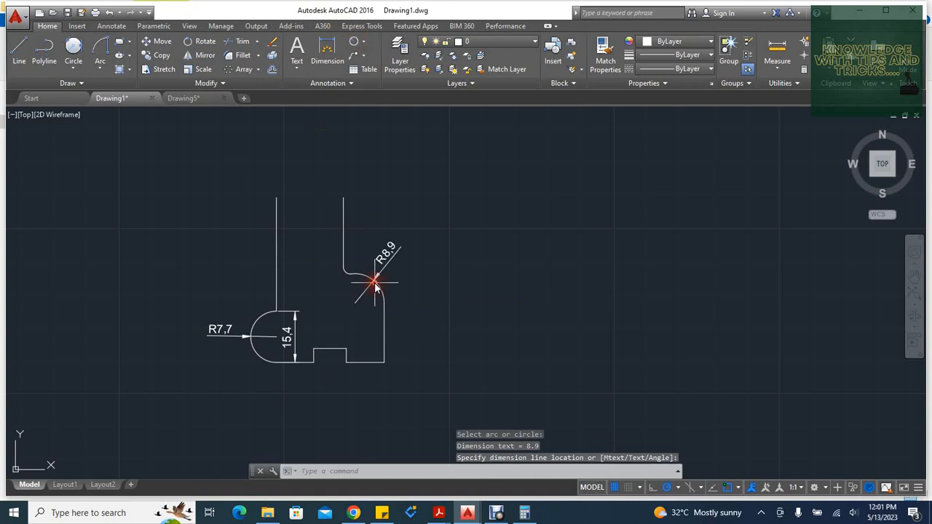
left_click(355, 40)
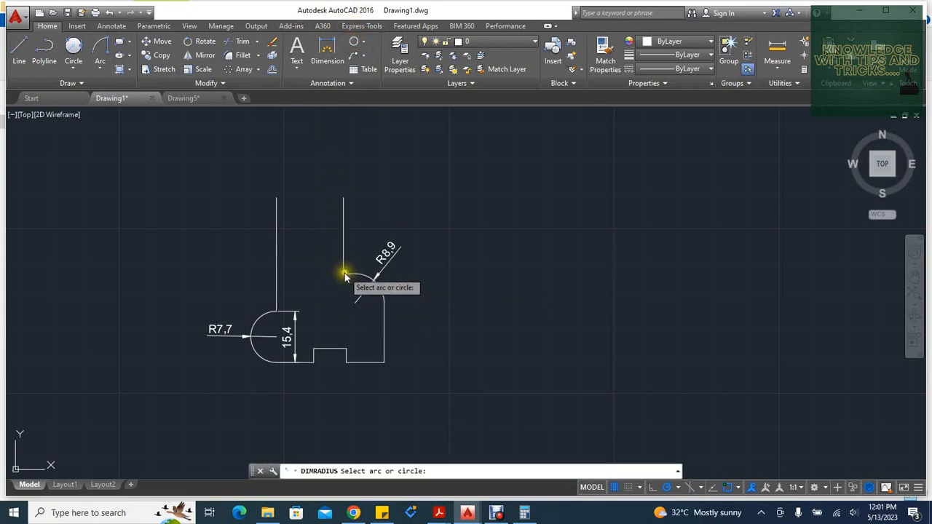
left_click(346, 275)
left_click(336, 282)
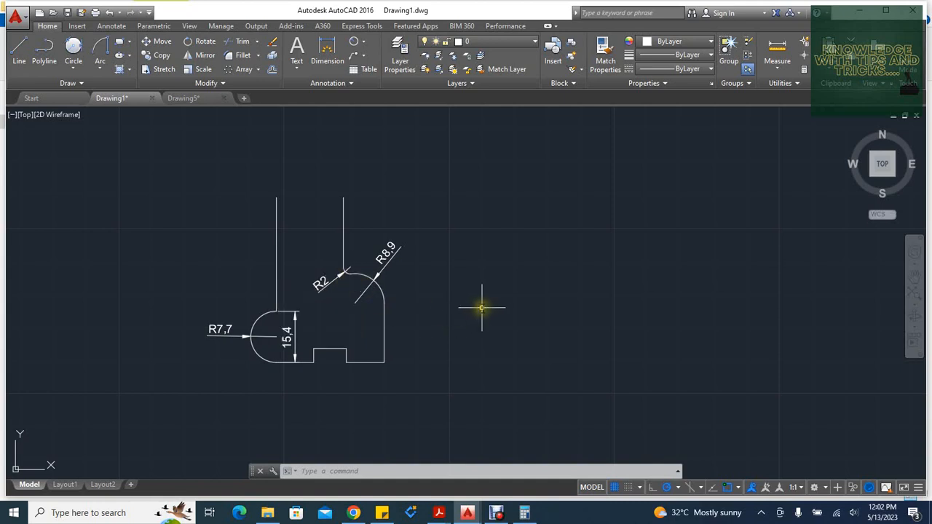
- Switch to Calculator, clear the old result, add 8.9 + 4, and subtract 0.45 from the sum
left_click(527, 513)
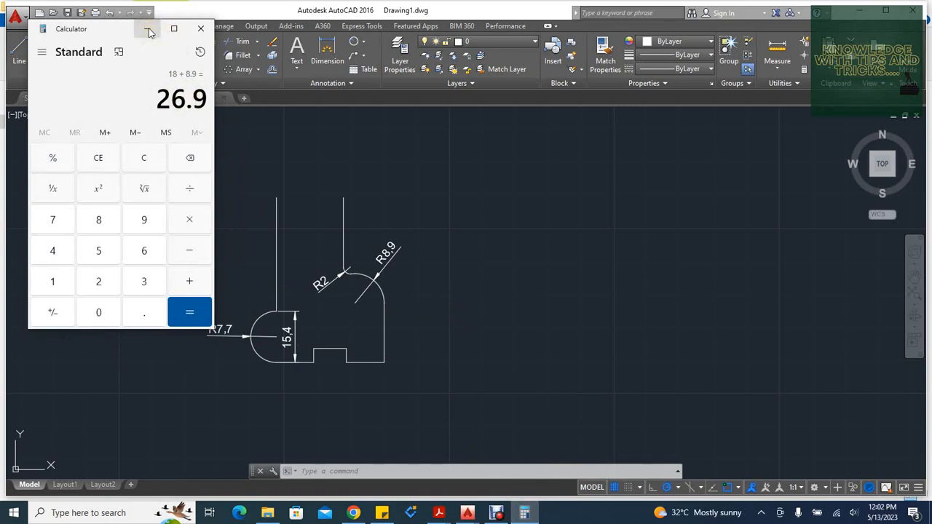
left_click(159, 158)
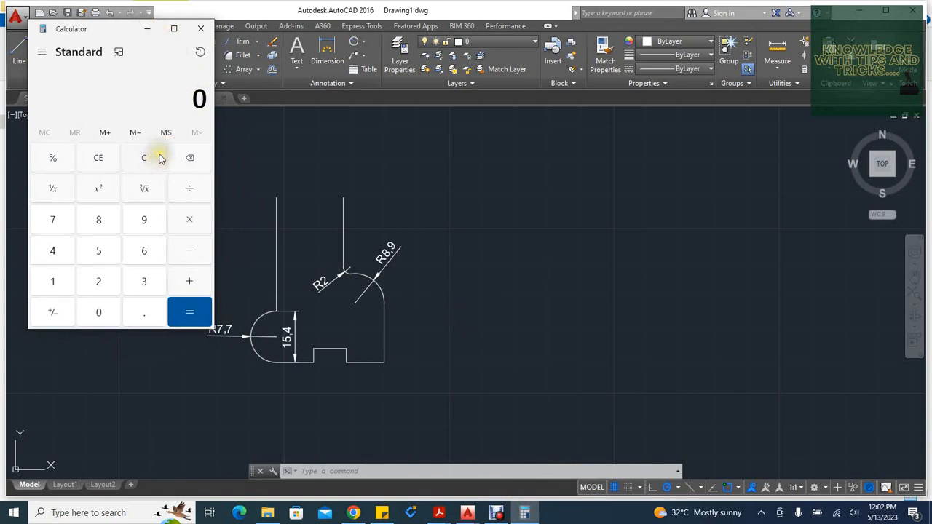
type("8.9 +")
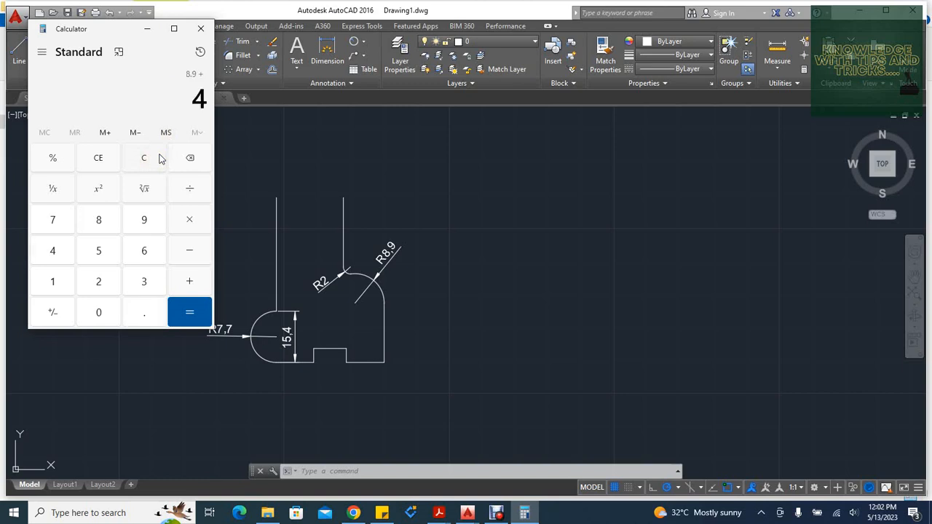
key("Return")
type("45")
key("BackSpace")
key("BackSpace")
type(".45")
key("Return")
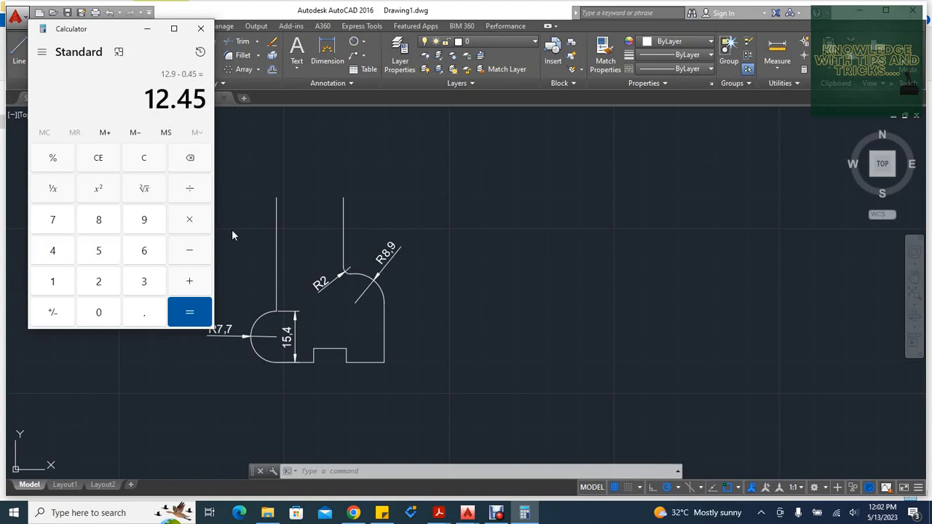
- Back in AutoCAD, draw connected lines from the 8.9 radius arc's lower end, 12.45 horizontally to the left and 29 vertically upward
left_click(215, 155)
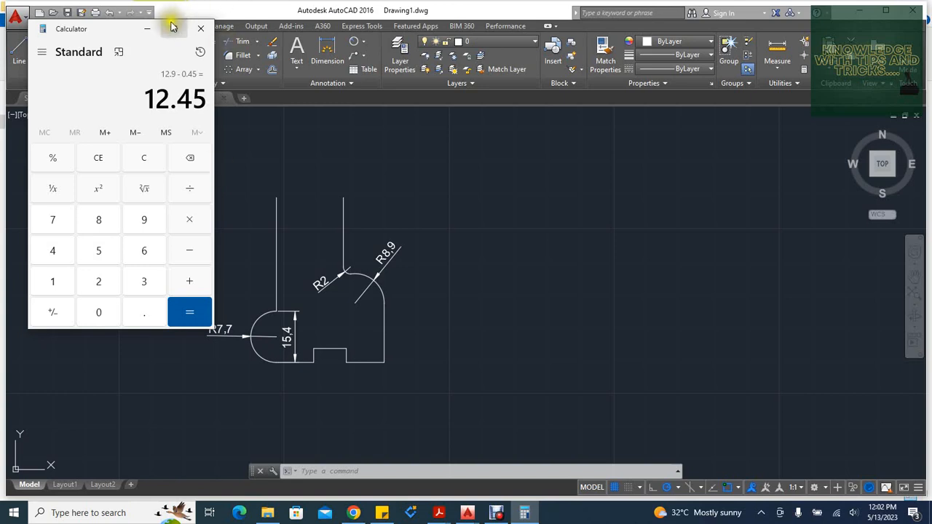
left_click(144, 30)
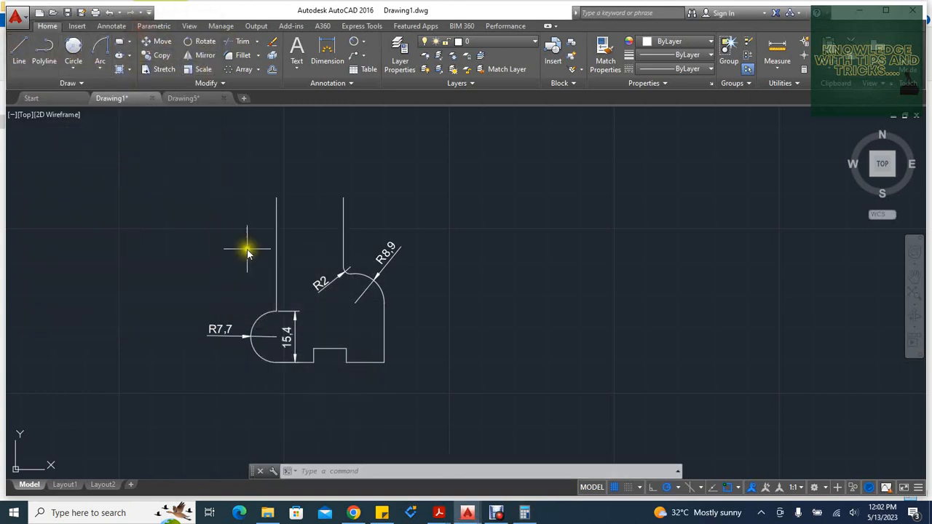
type("l")
key("Return")
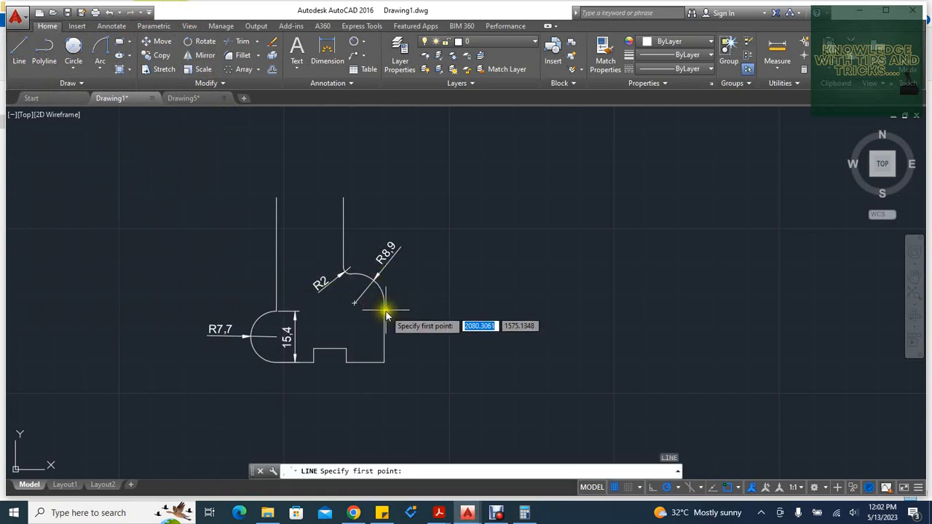
left_click(386, 308)
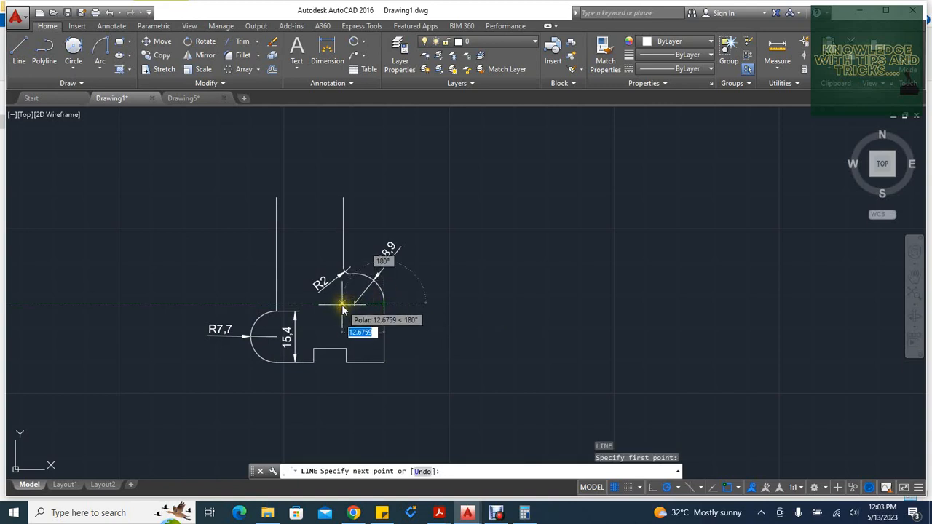
type("12")
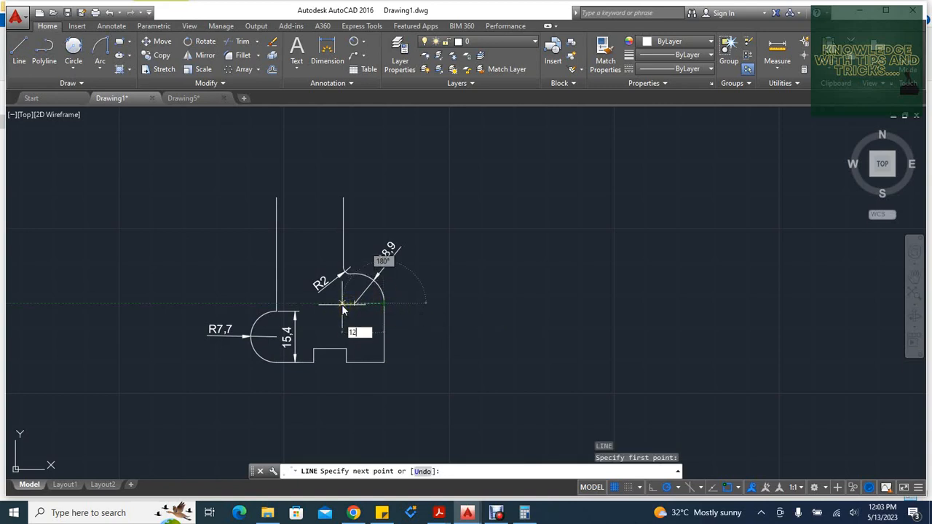
key("Return")
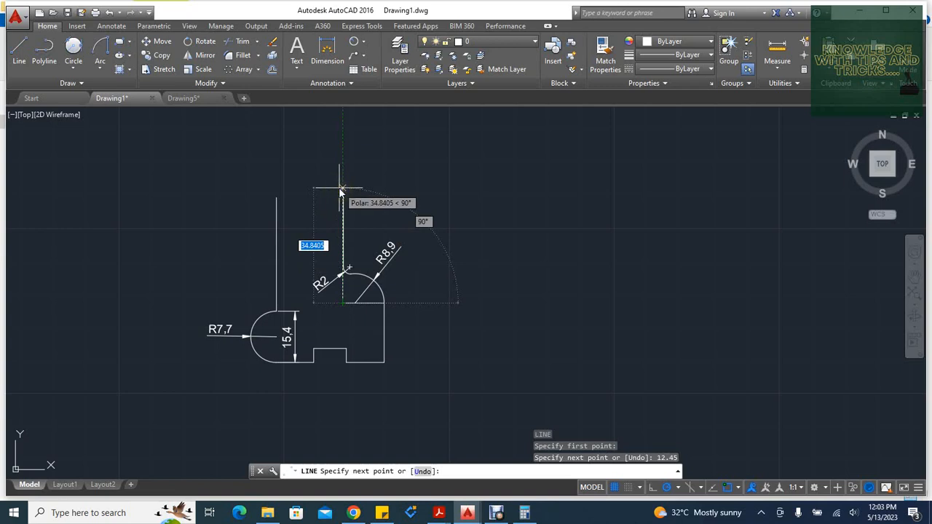
type("29")
key("Return")
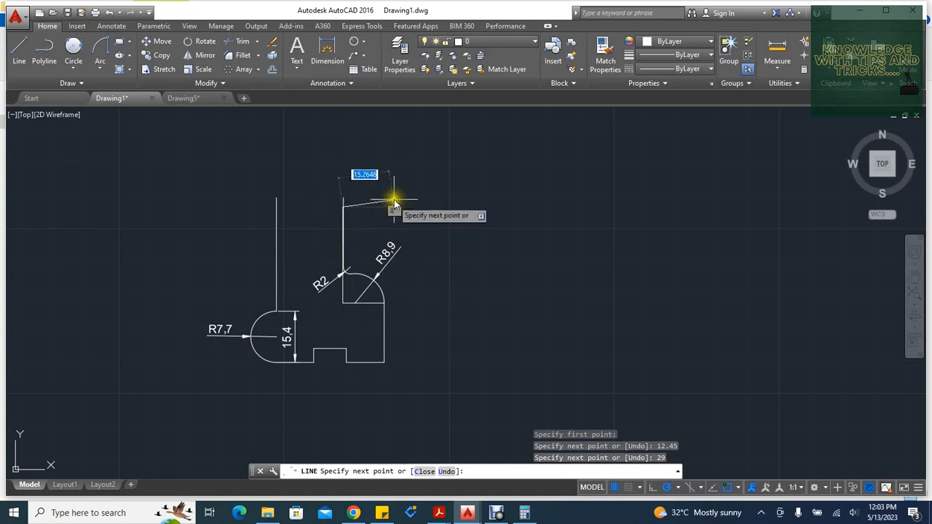
key("Escape")
key("Escape")
key("Escape")
key("Escape")
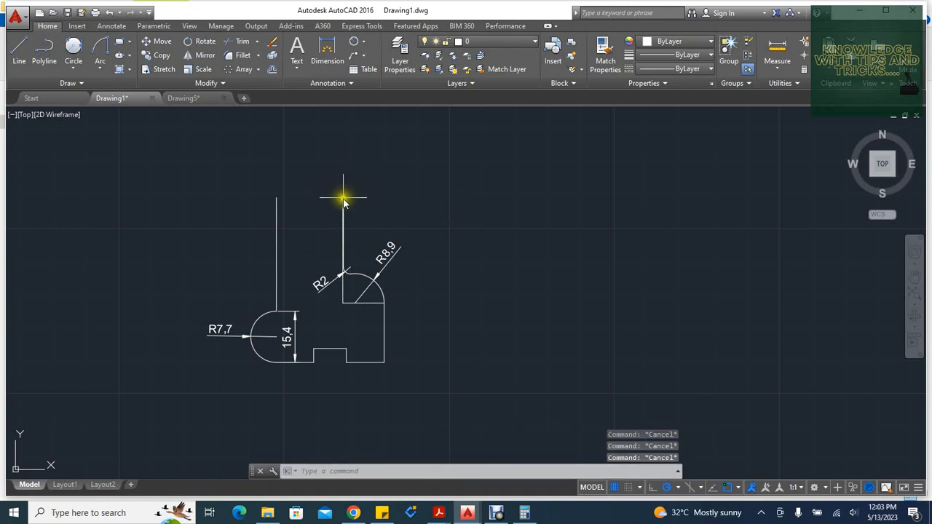
- Erase the old vertical line above the 2 radius arc and the horizontal line inside the 8.9 radius arc
left_click(344, 201)
mouse_move(344, 199)
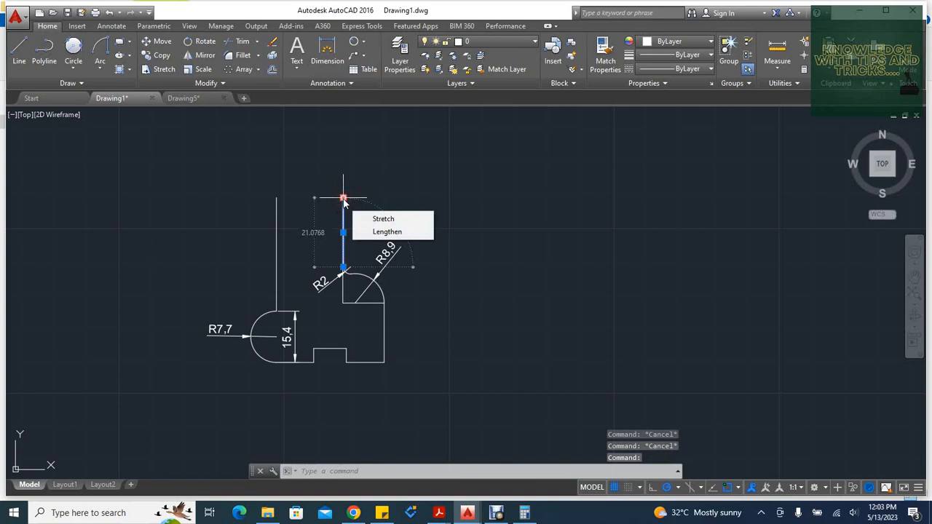
key("Delete")
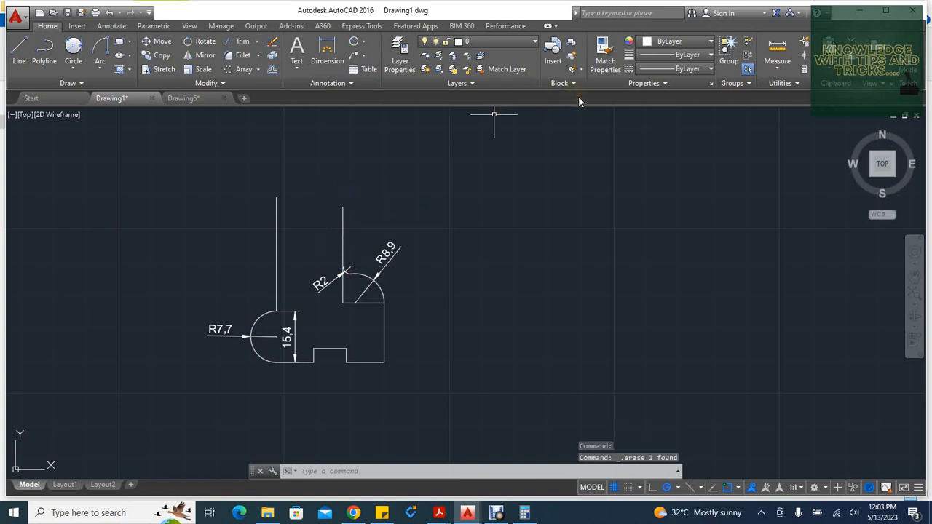
left_click(367, 303)
key("Delete")
- Try to trim the lower part of the new vertical line below the 2 radius arc
type("tr")
key("Return")
key("Return")
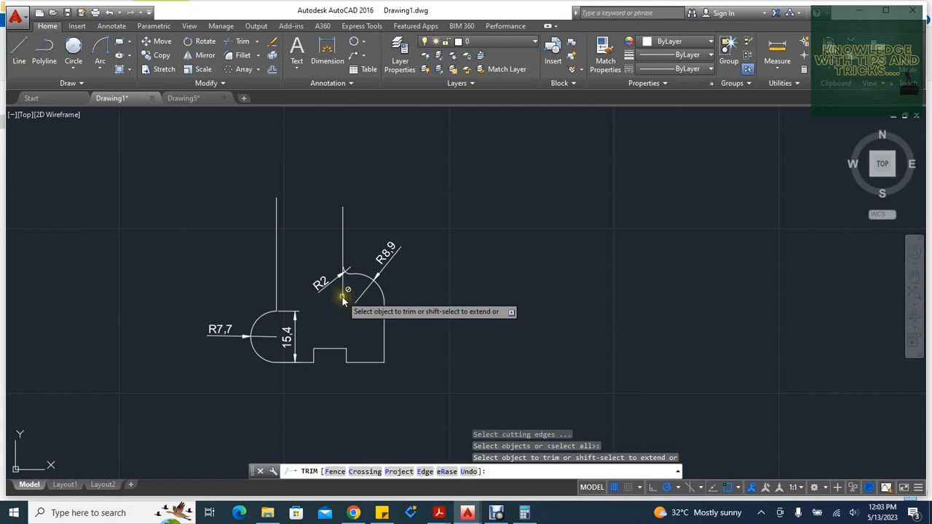
left_click(342, 298)
key("Escape")
key("Escape")
key("Escape")
key("Escape")
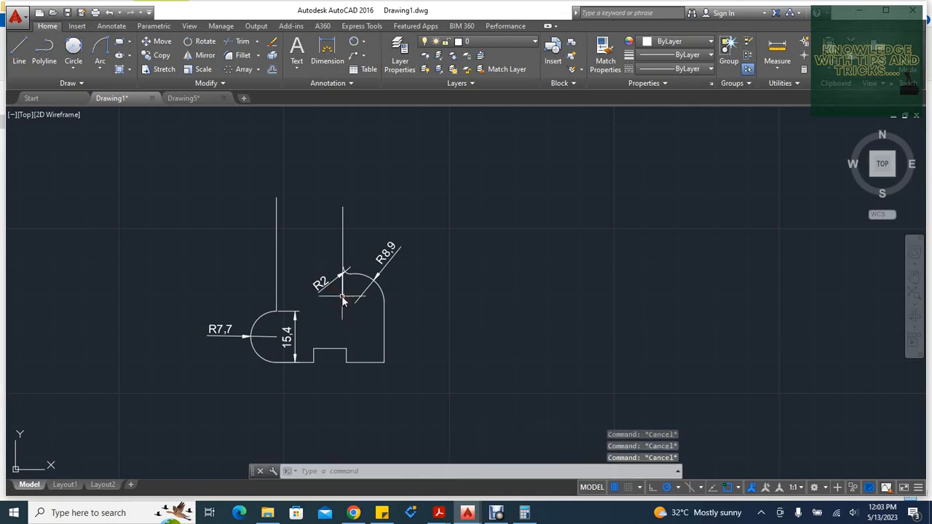
- Add a linear dimension across the gap between the 2 radius arc's upper end and the vertical line
scroll(343, 267, "up", 6)
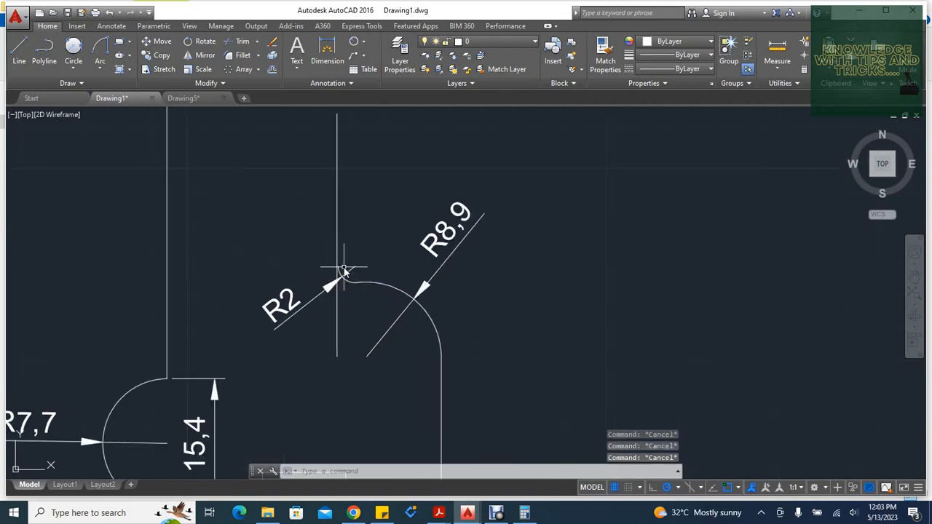
scroll(346, 269, "up", 5)
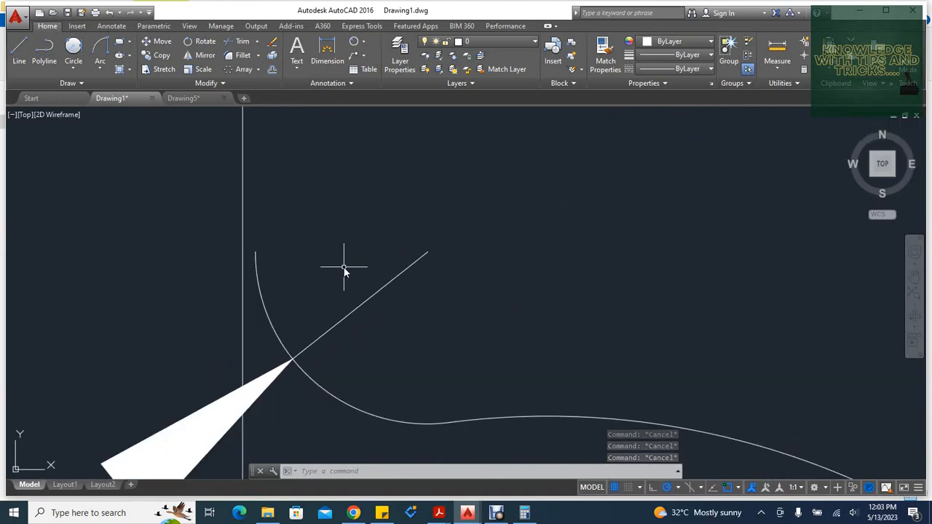
left_click(363, 43)
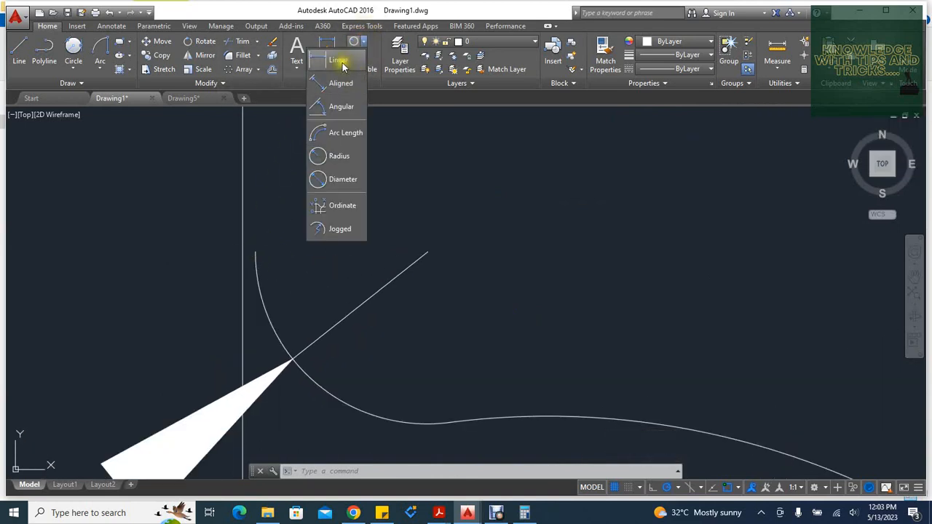
left_click(343, 63)
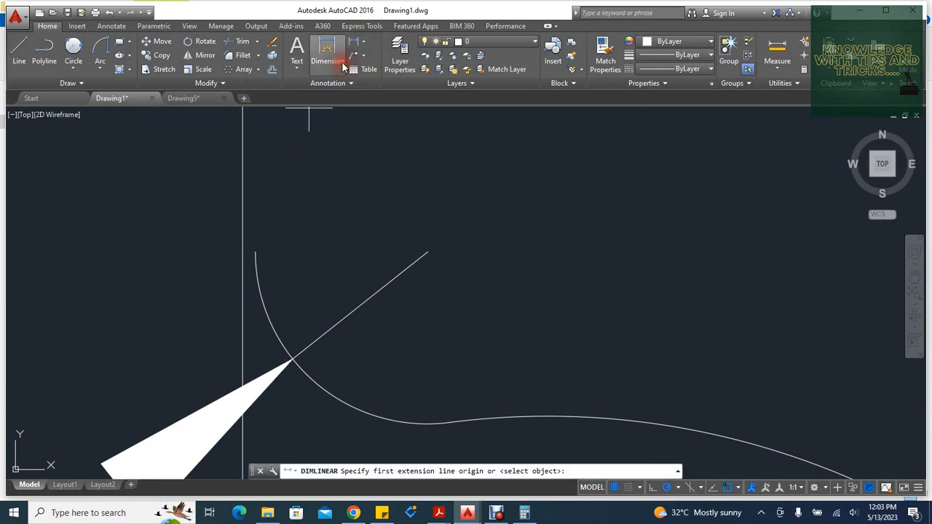
left_click(255, 252)
left_click(244, 253)
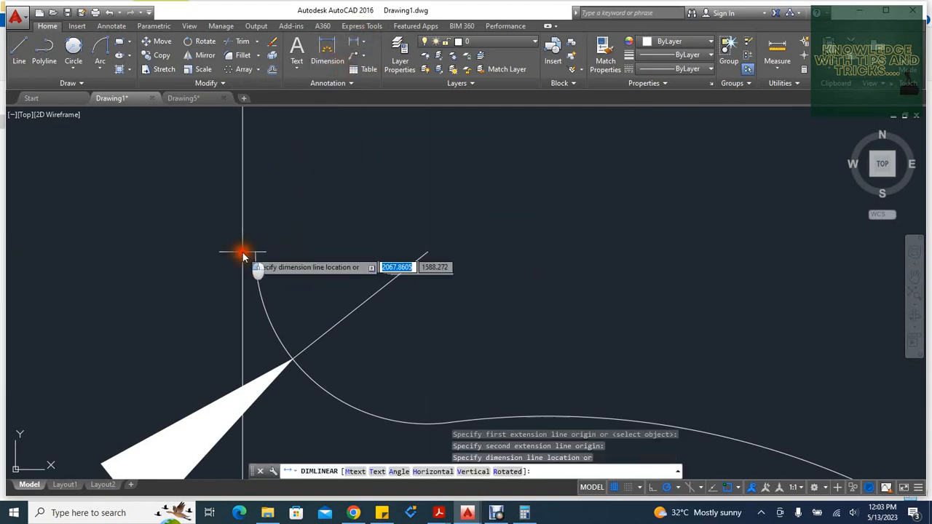
left_click(243, 255)
scroll(250, 287, "up", 5)
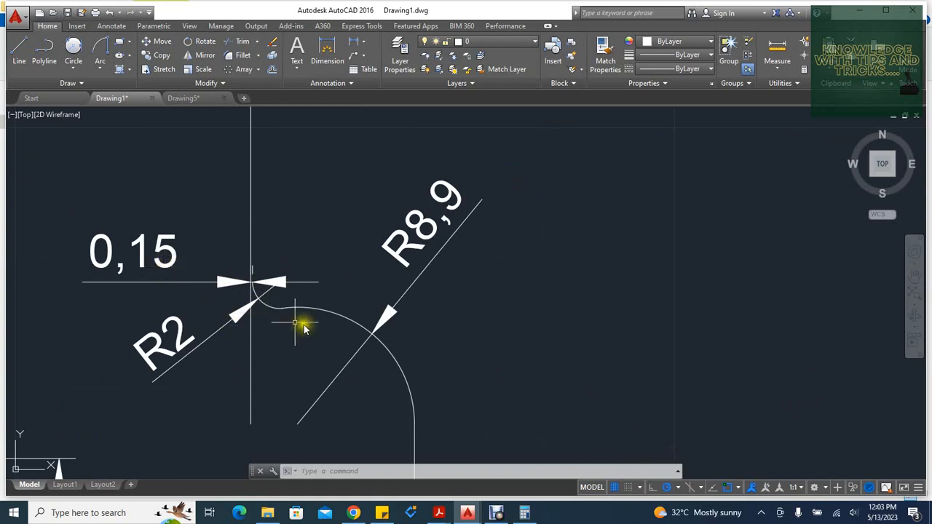
- Switch to Calculator, clear the old result, and subtract 0.15 from 12.45
left_click(530, 514)
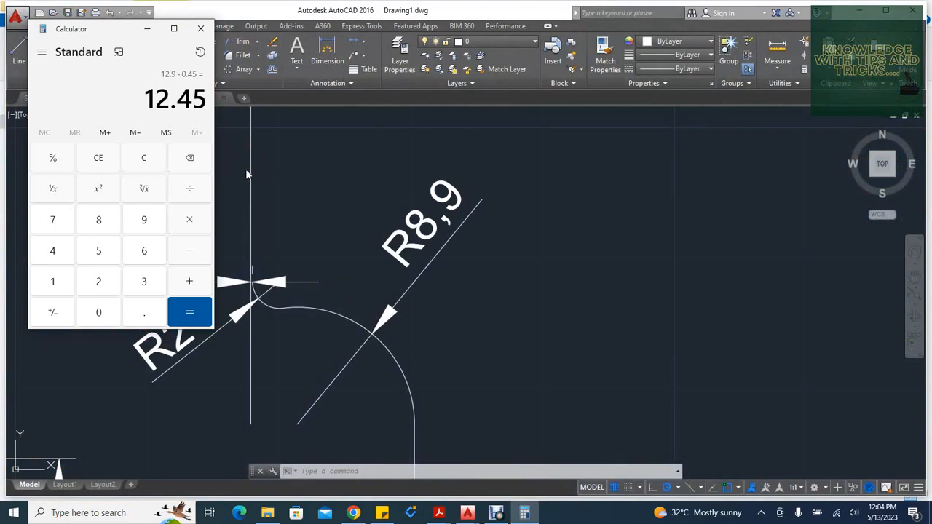
left_click(195, 313)
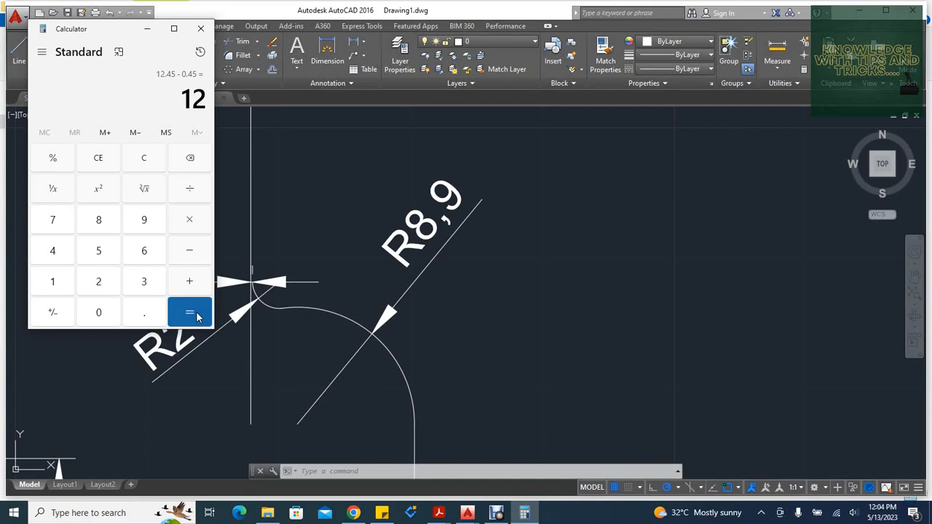
left_click(191, 217)
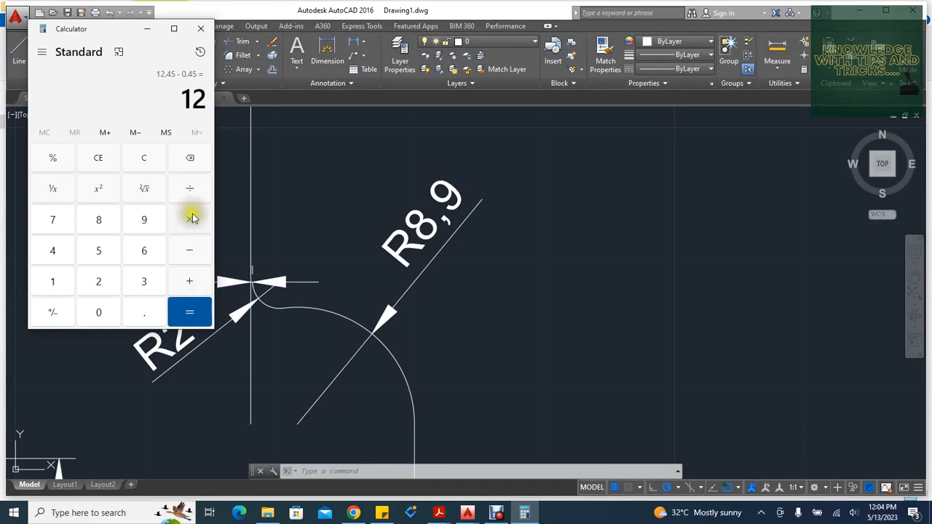
left_click(140, 155)
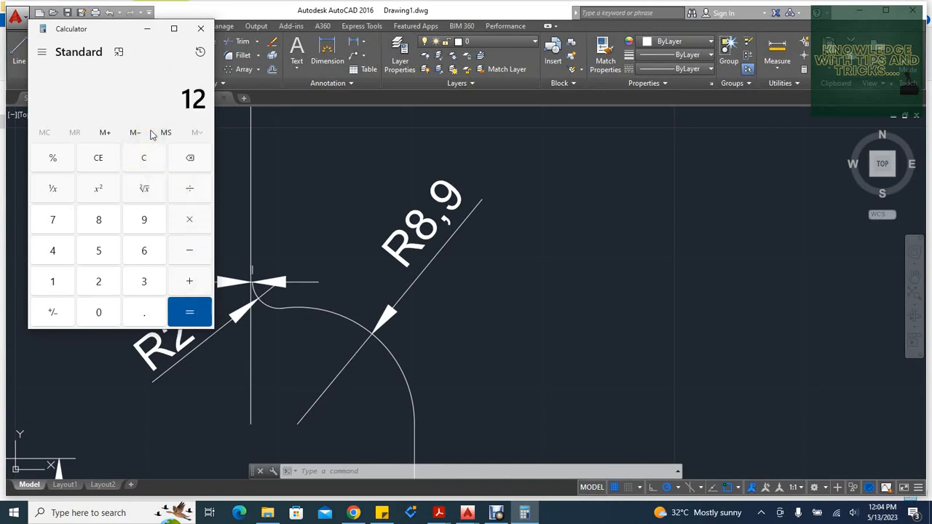
type("45")
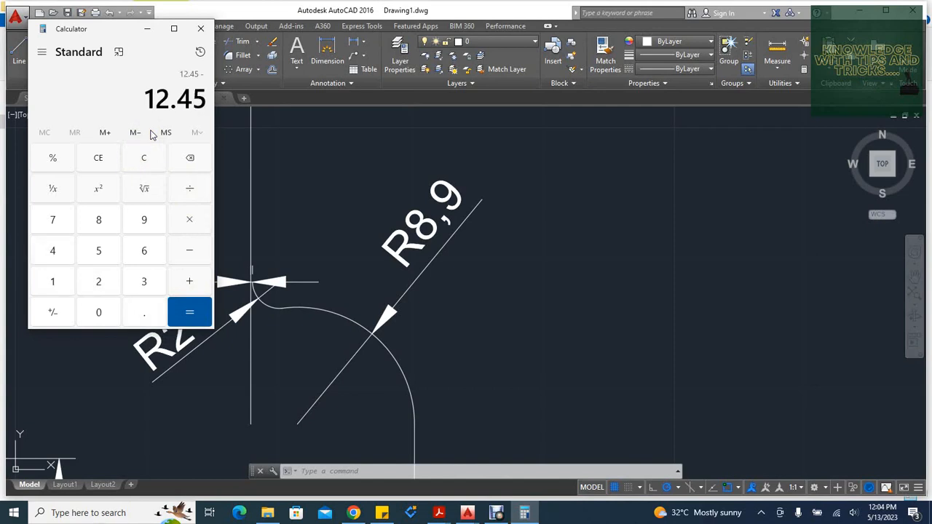
type(".15")
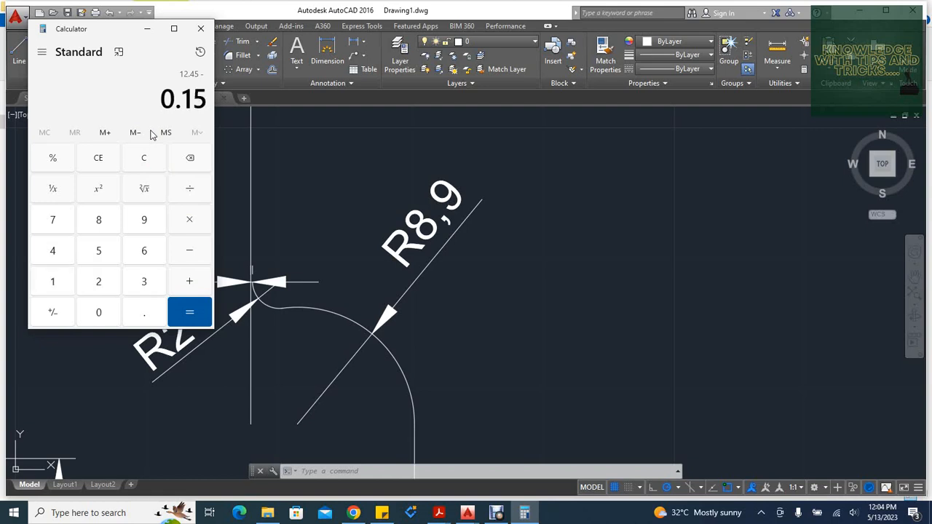
key("Return")
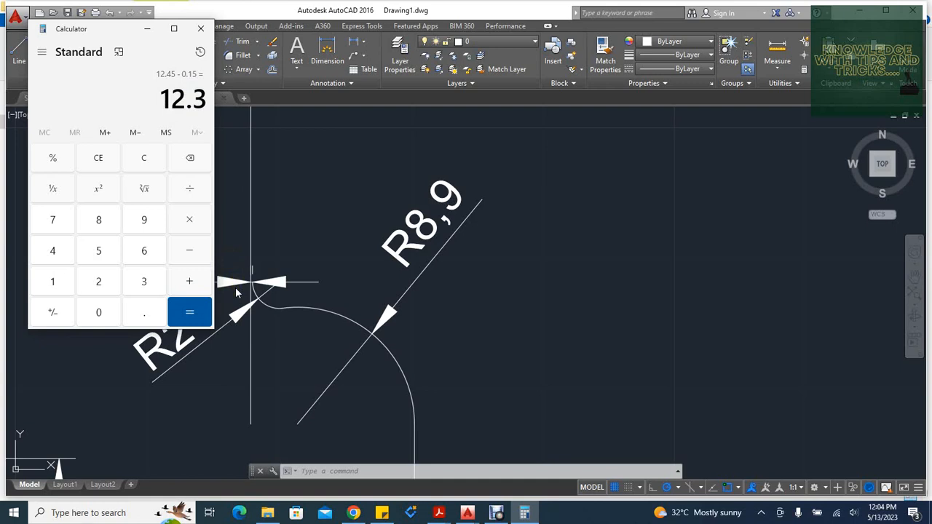
- Return to AutoCAD and erase the gap dimension and the vertical line beside the 2 radius arc
left_click(148, 32)
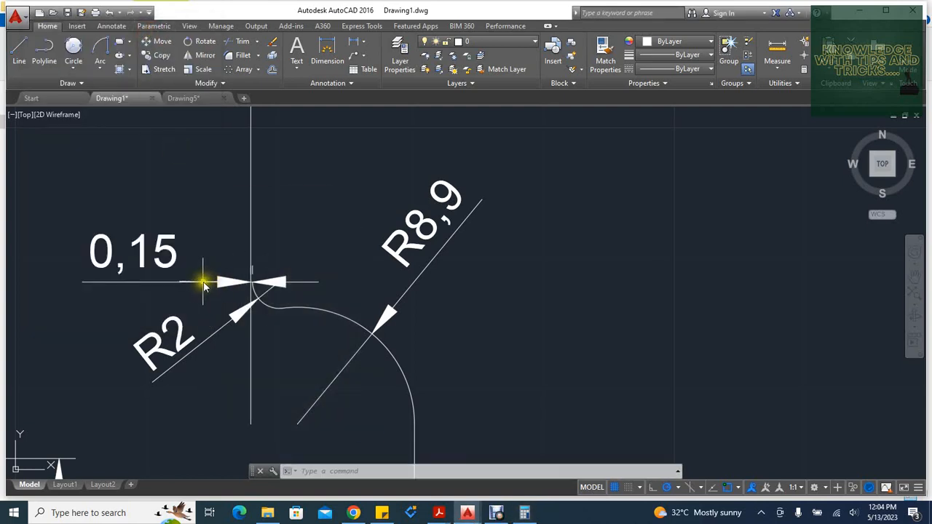
left_click(233, 281)
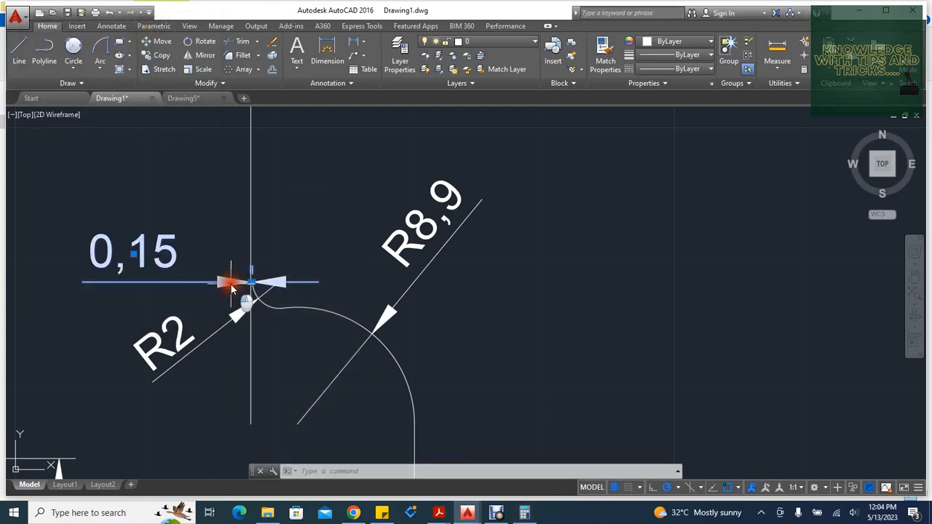
key("Delete")
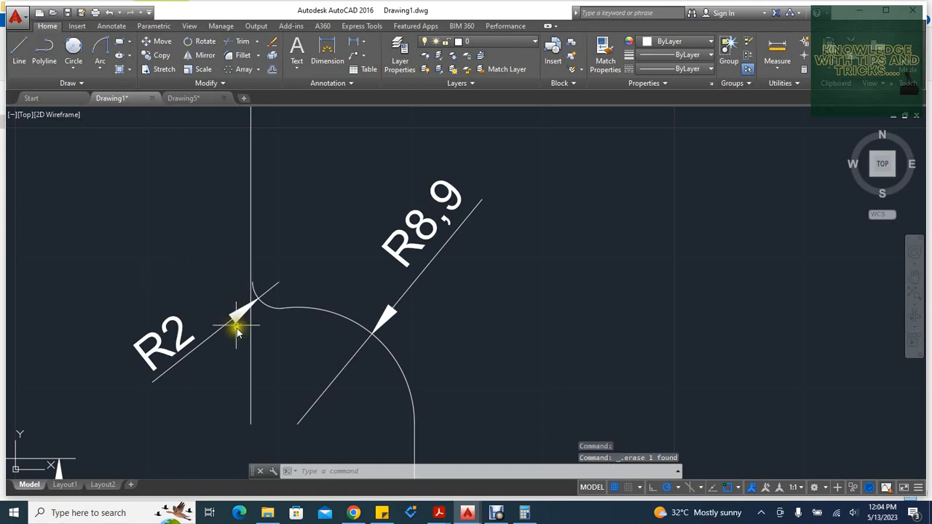
left_click(250, 351)
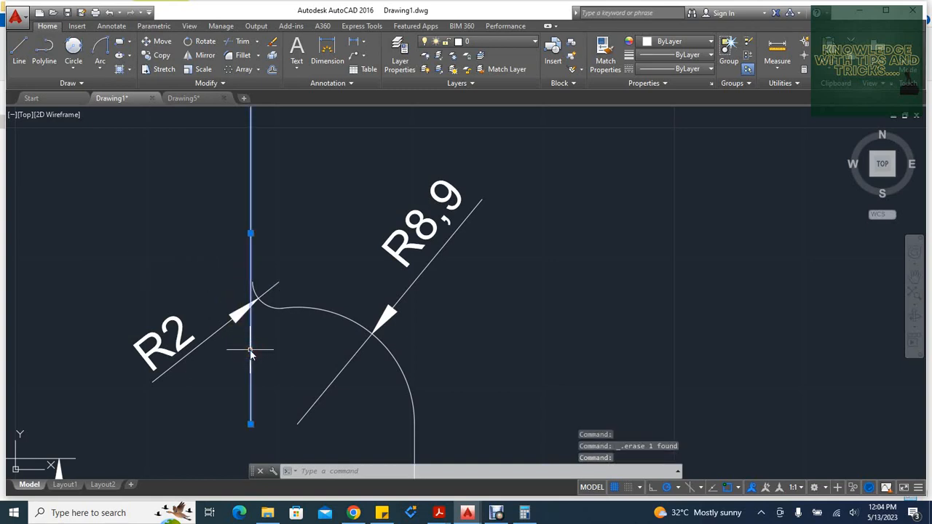
key("Delete")
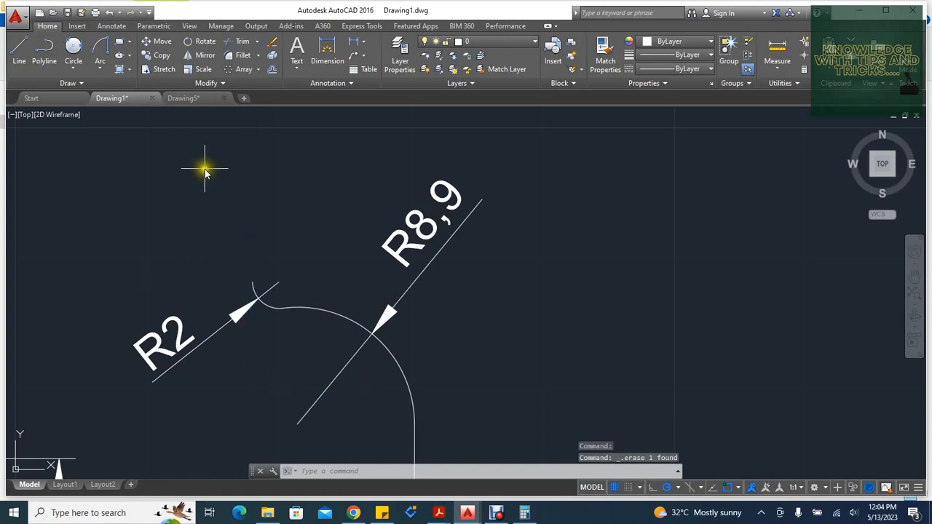
scroll(262, 241, "down", 3)
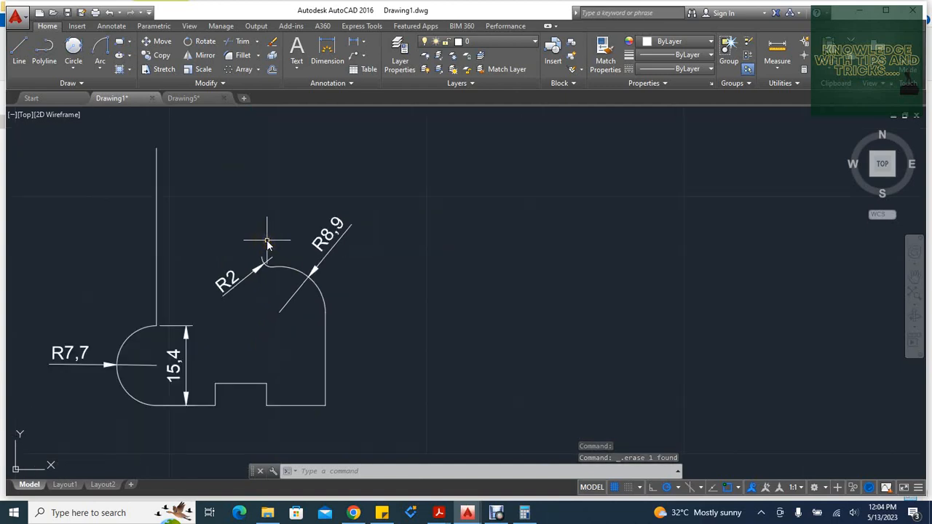
type("l")
key("Return")
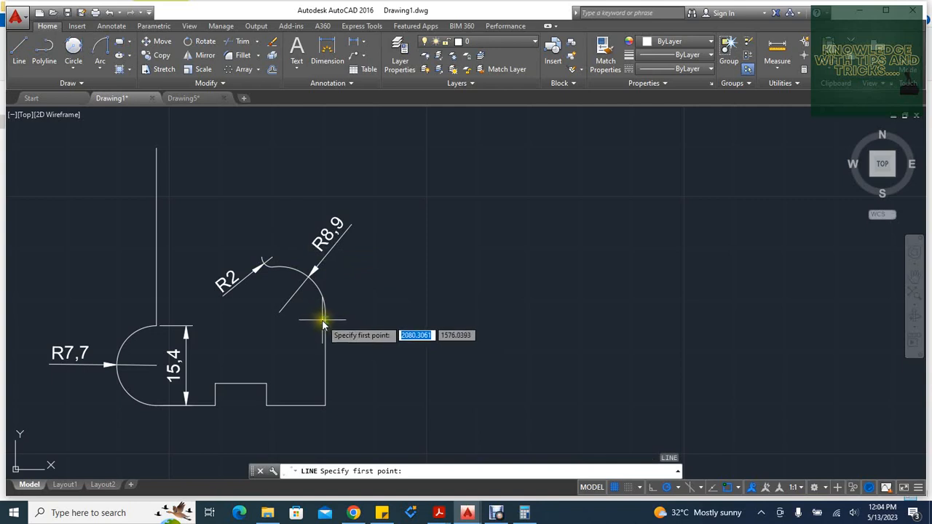
key("Escape")
key("Escape")
key("Escape")
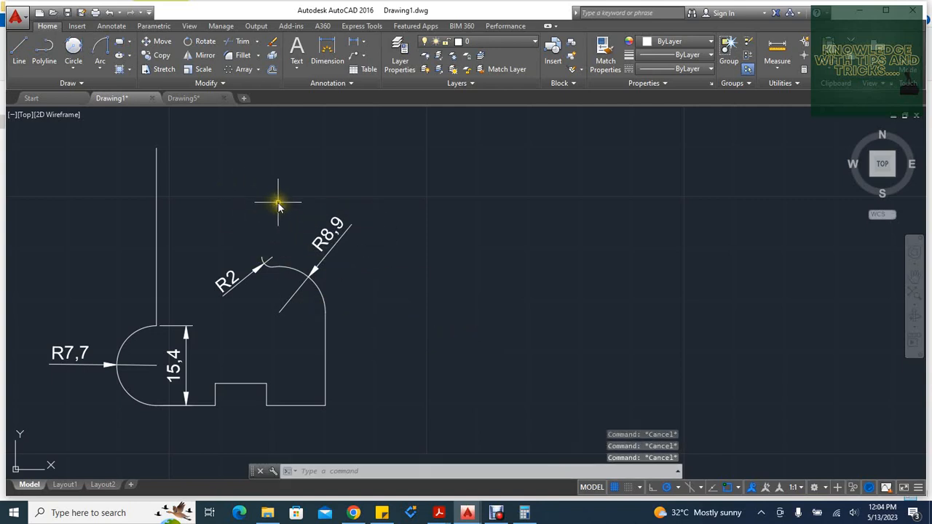
- Check the horizontal distance from the 2 radius arc's upper end to the 8.9 radius arc's lower end with a linear dimension, without placing it
left_click(363, 49)
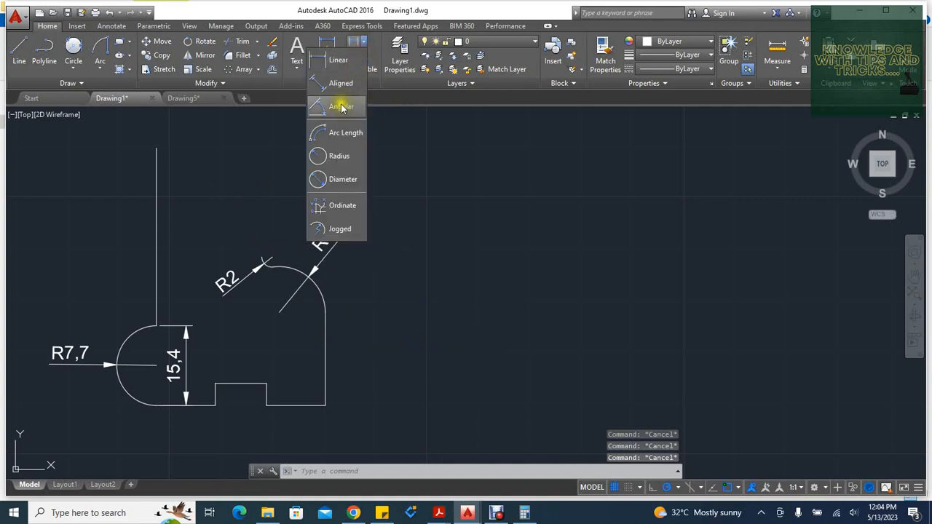
left_click(335, 60)
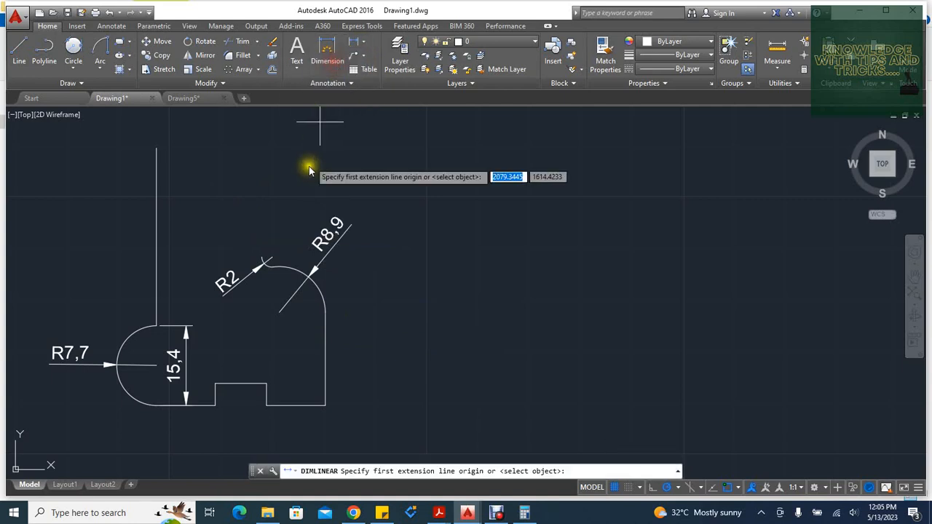
left_click(261, 259)
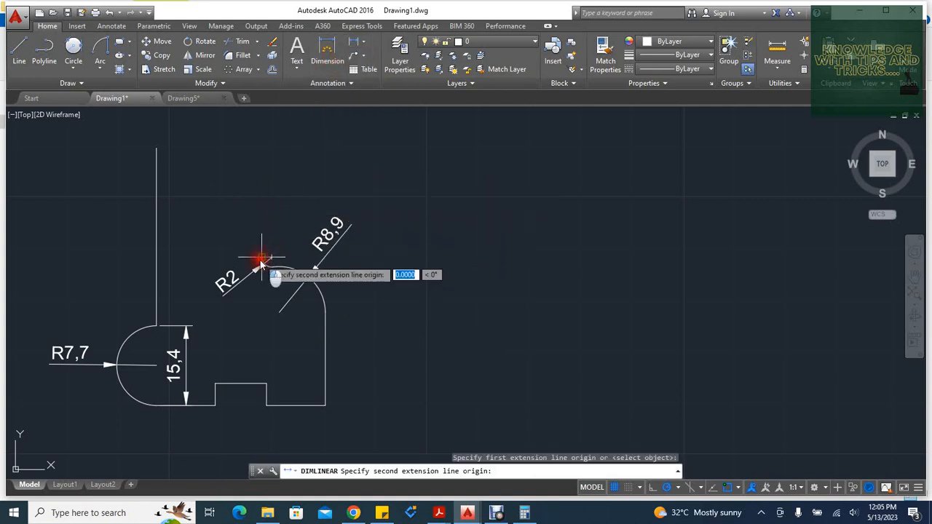
left_click(324, 312)
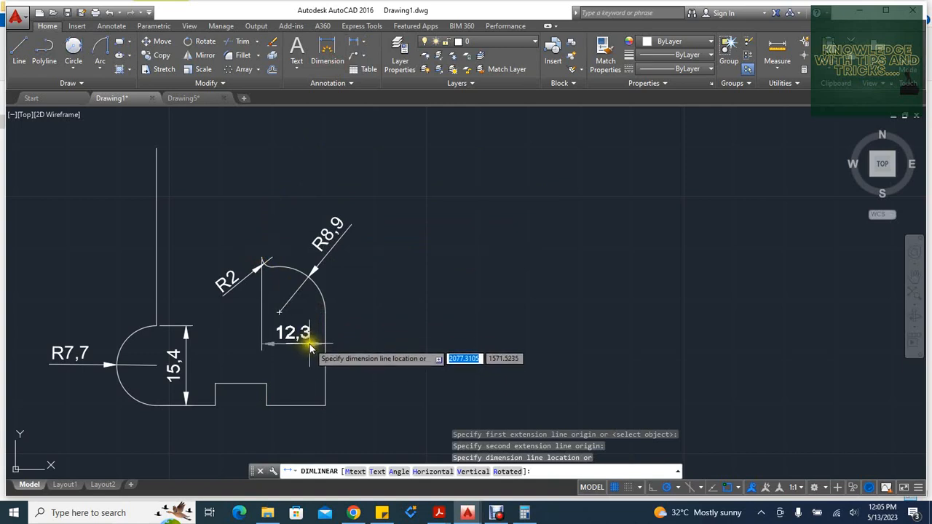
key("Escape")
key("Escape")
key("Escape")
key("Escape")
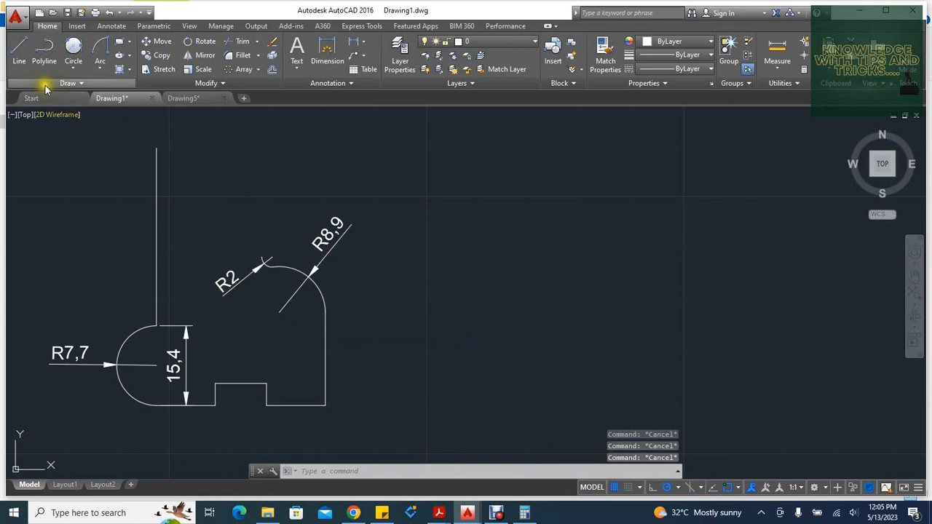
- Draw a line 12.3 left from the 8.9 radius arc's lower end, continuing with a vertical segment 29 upward
left_click(20, 48)
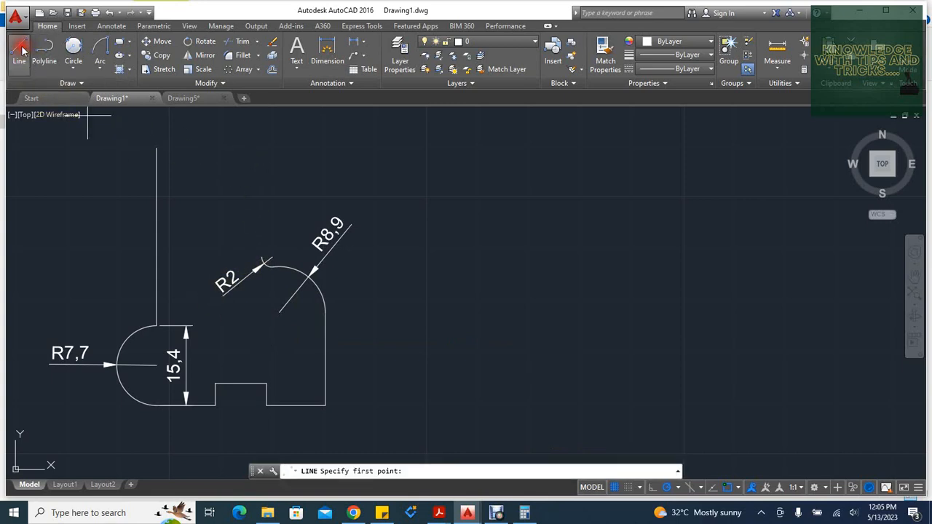
left_click(324, 312)
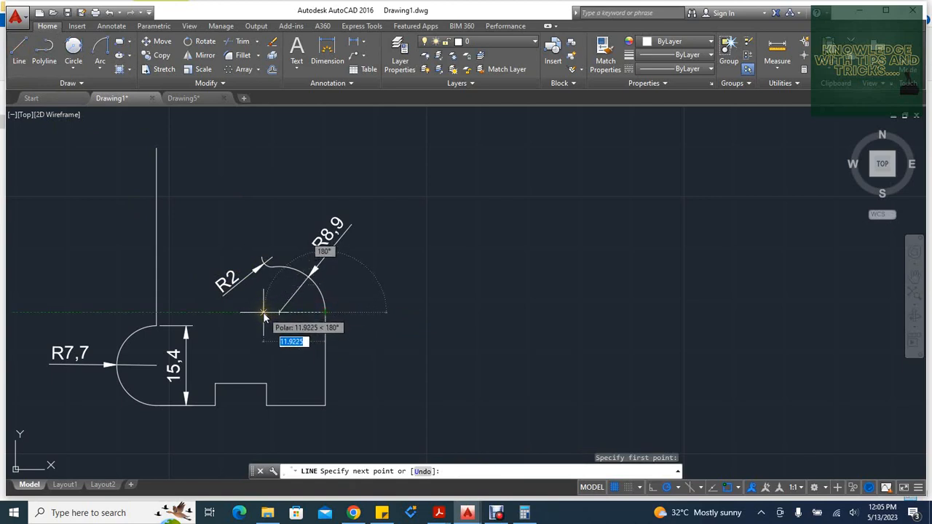
type("12")
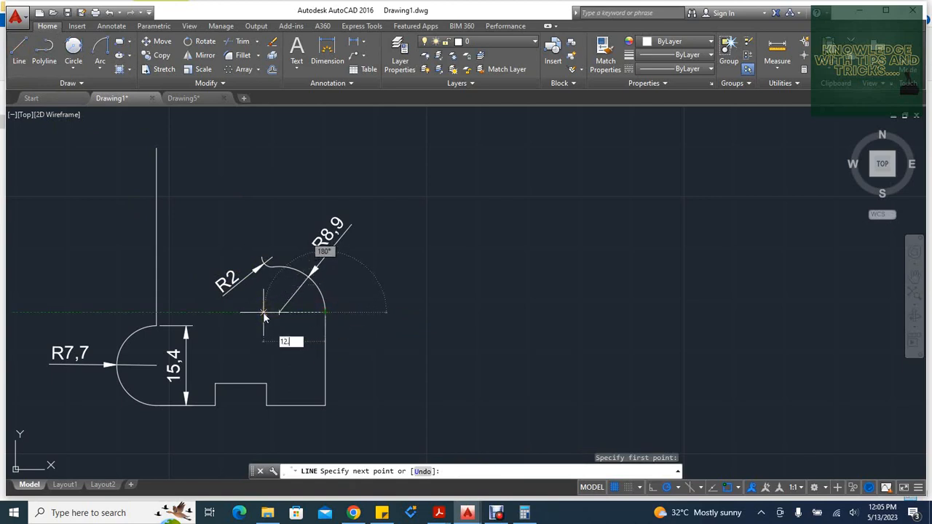
key("Return")
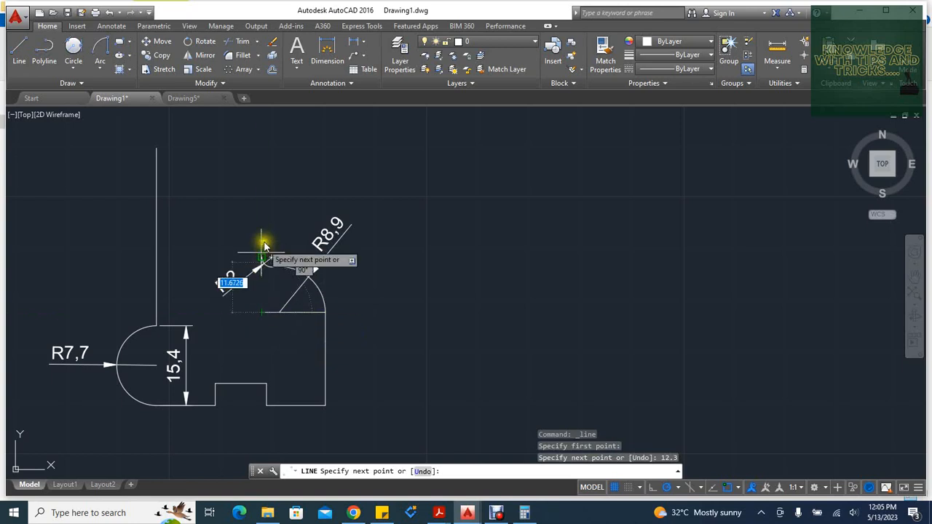
type("2")
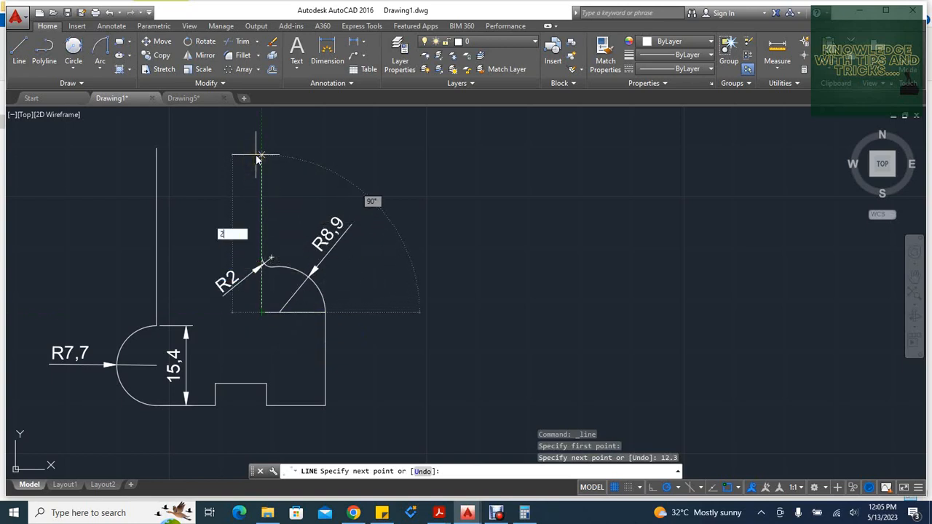
type("9")
key("Return")
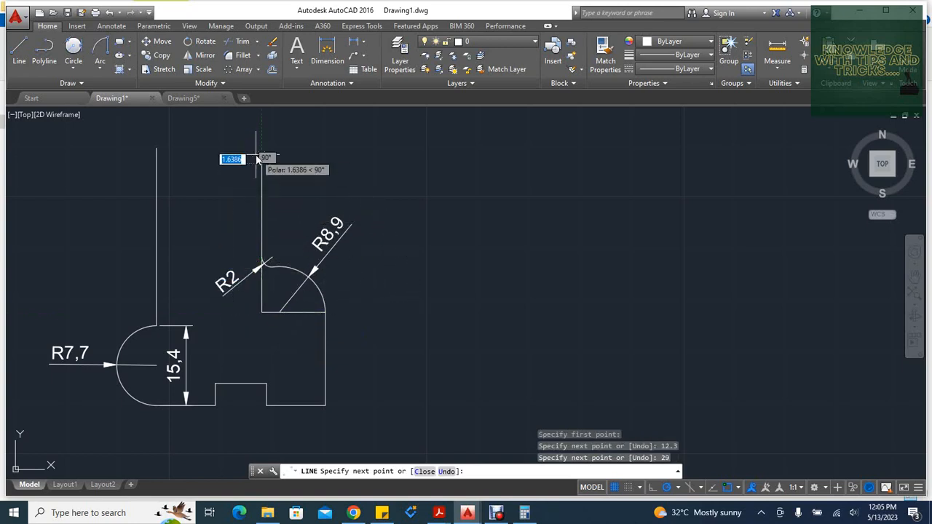
key("Escape")
key("Escape")
key("Escape")
key("Escape")
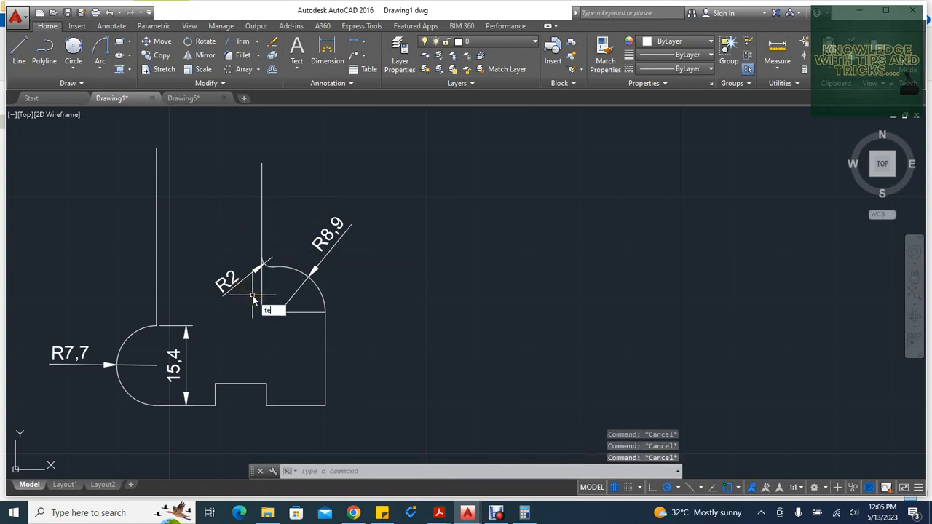
type("te")
key("Return")
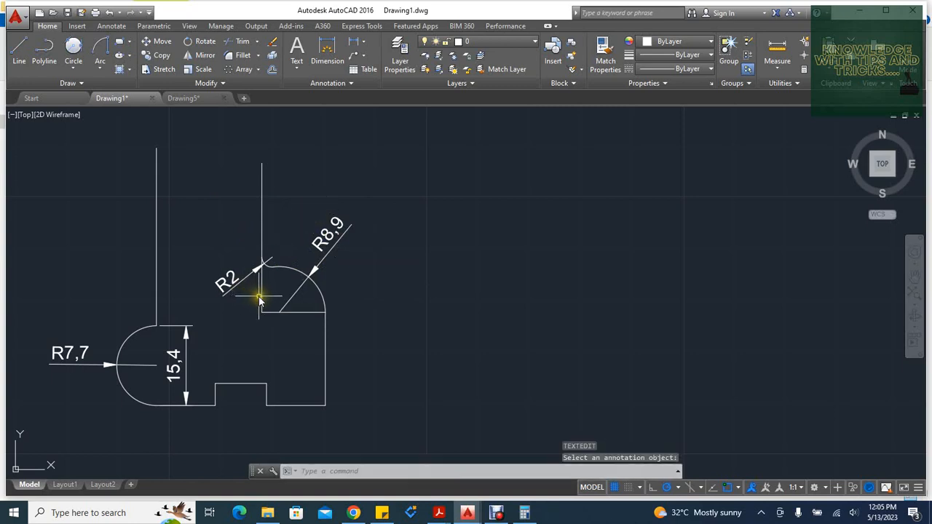
right_click(259, 300)
key("Escape")
- Trim the new vertical line below the 2 radius arc and erase the 12.3 horizontal helper line
type("tr")
key("Return")
key("Return")
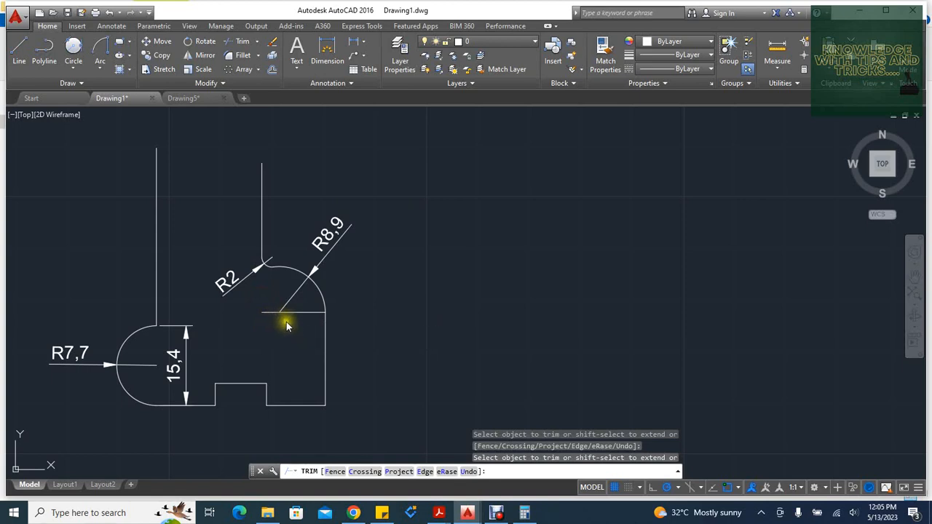
key("Escape")
left_click(296, 313)
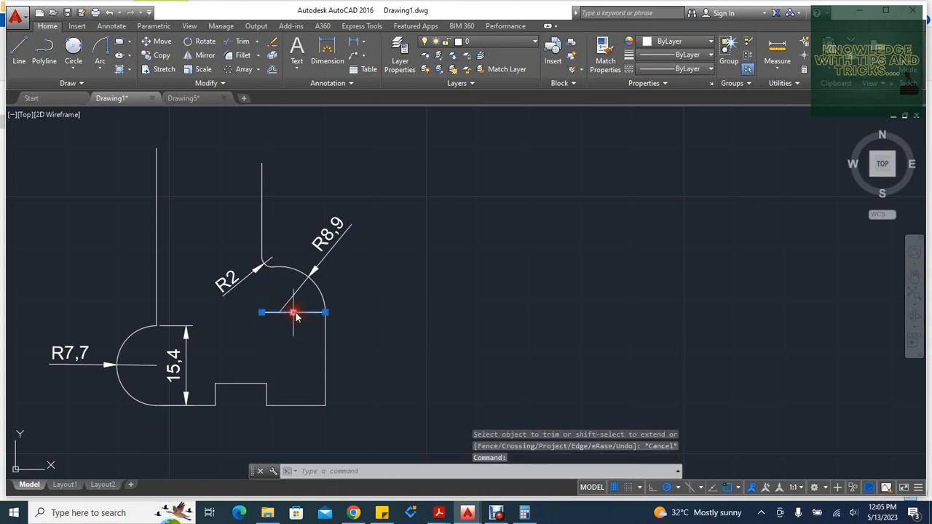
key("Delete")
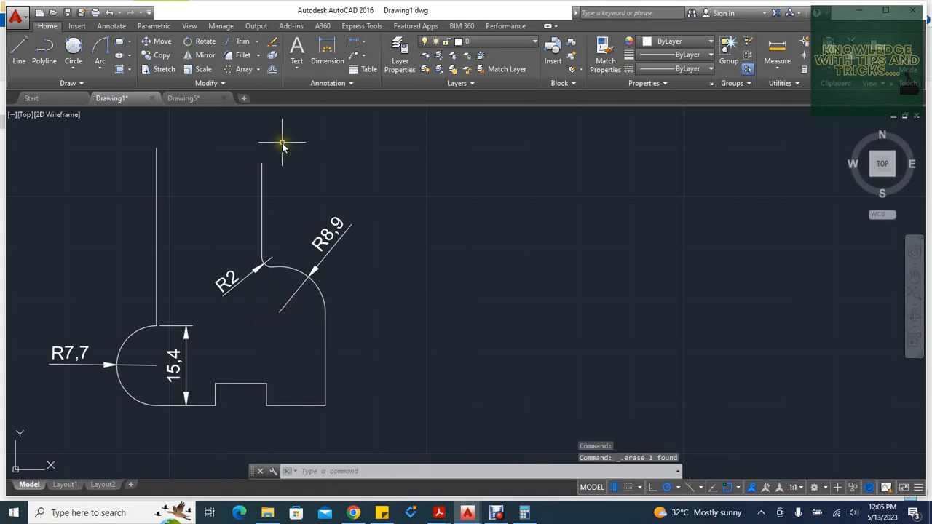
- Add a vertical linear dimension to the profile's right edge, from the 8.9 radius arc's lower end to the bottom corner
left_click(336, 45)
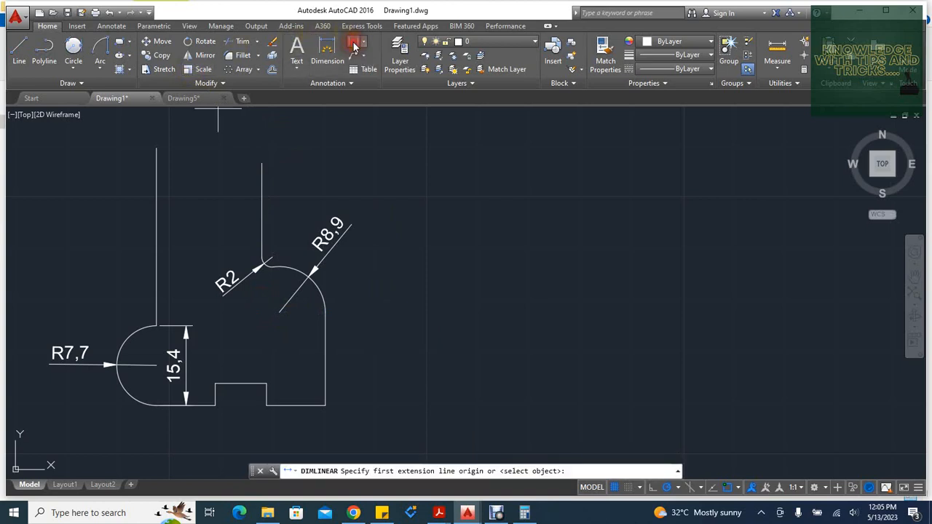
left_click(324, 314)
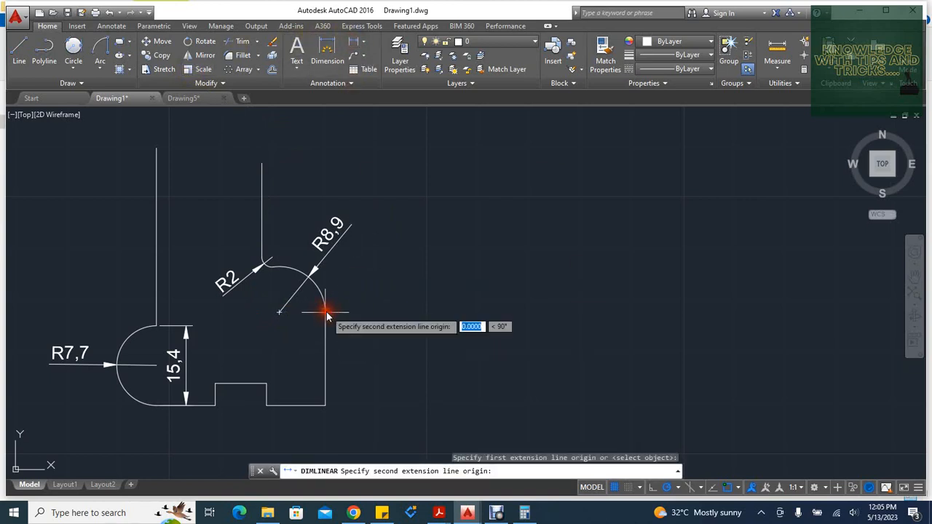
left_click(325, 405)
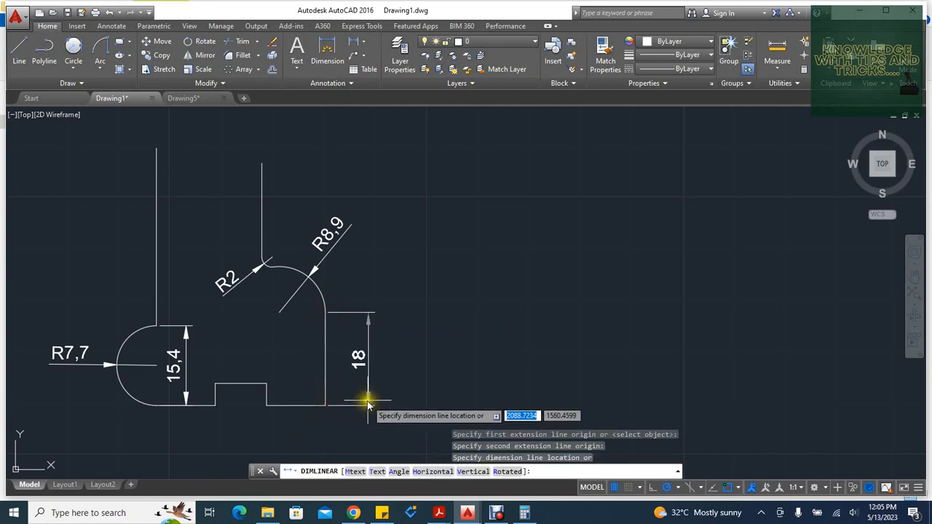
left_click(358, 405)
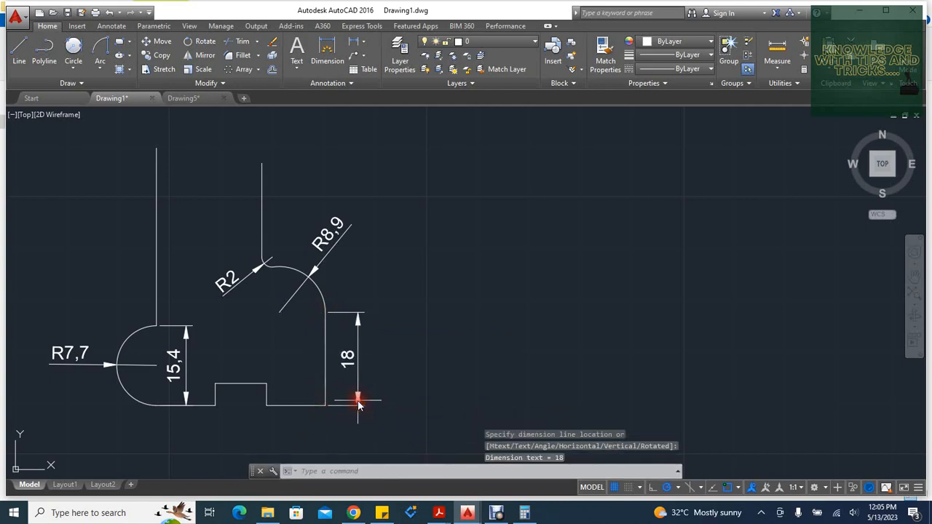
- Add a vertical linear dimension from the new line's upper end to the 8.9 radius arc's lower end, aligned with the dimension below
left_click(356, 41)
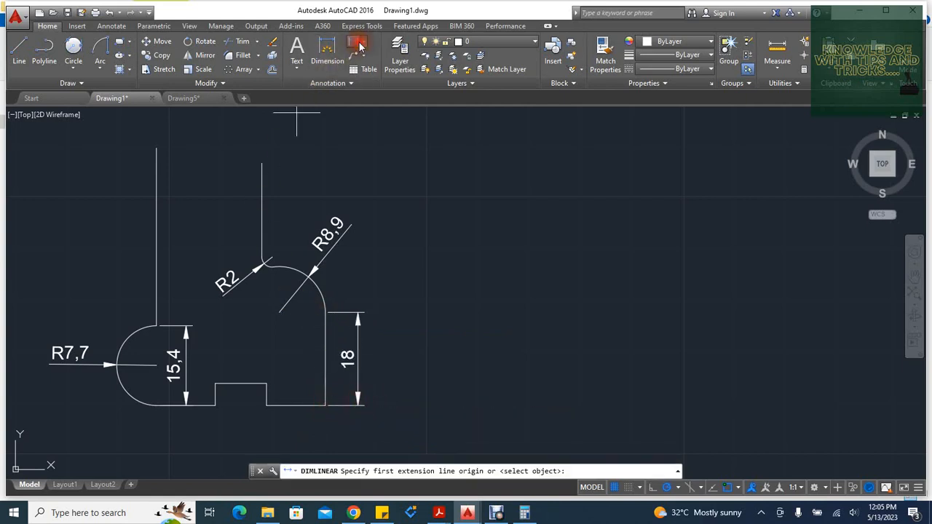
left_click(263, 164)
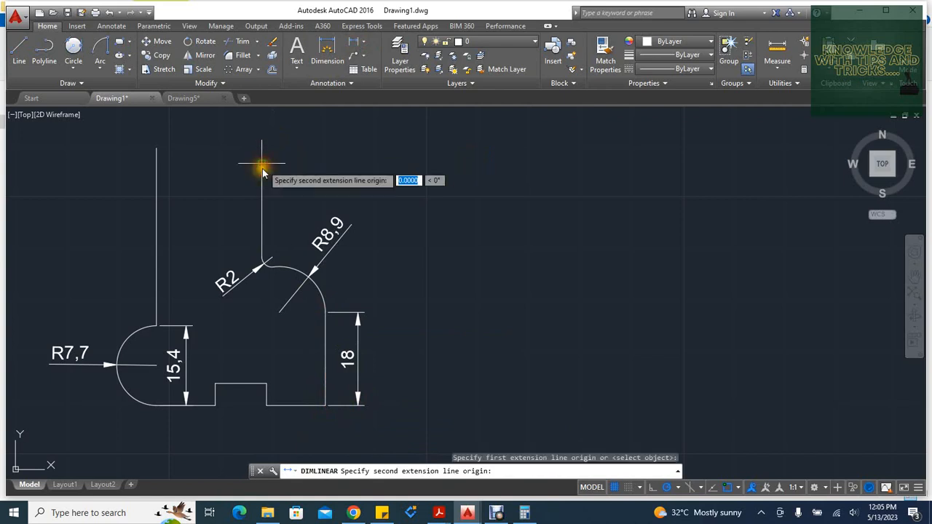
left_click(325, 310)
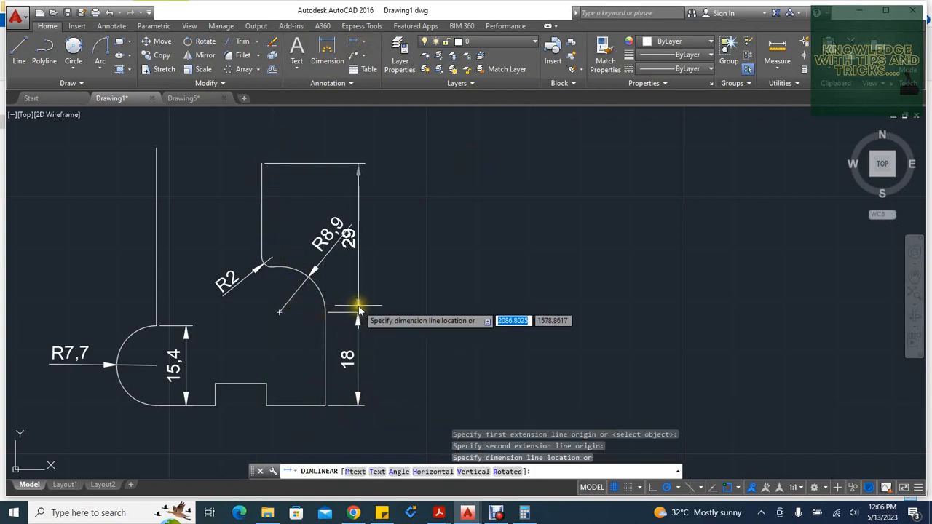
left_click(358, 312)
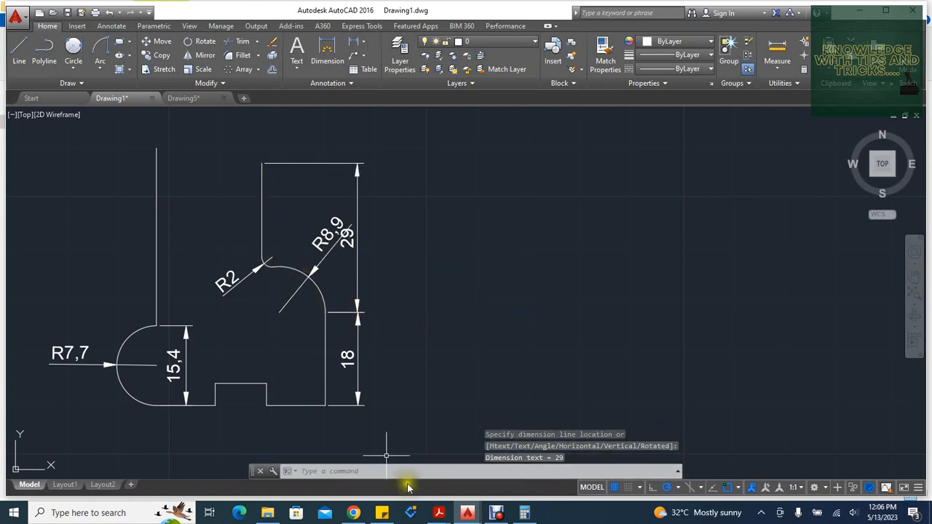
- Switch to practice 1.pdf in Acrobat, examine the radii at the profile's narrow end, and return to AutoCAD
left_click(438, 512)
left_click(438, 475)
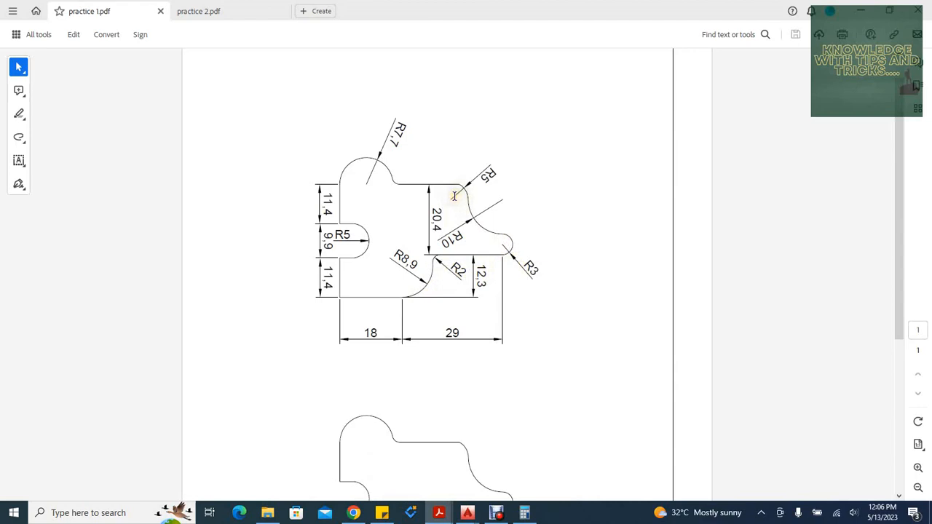
left_click(859, 6)
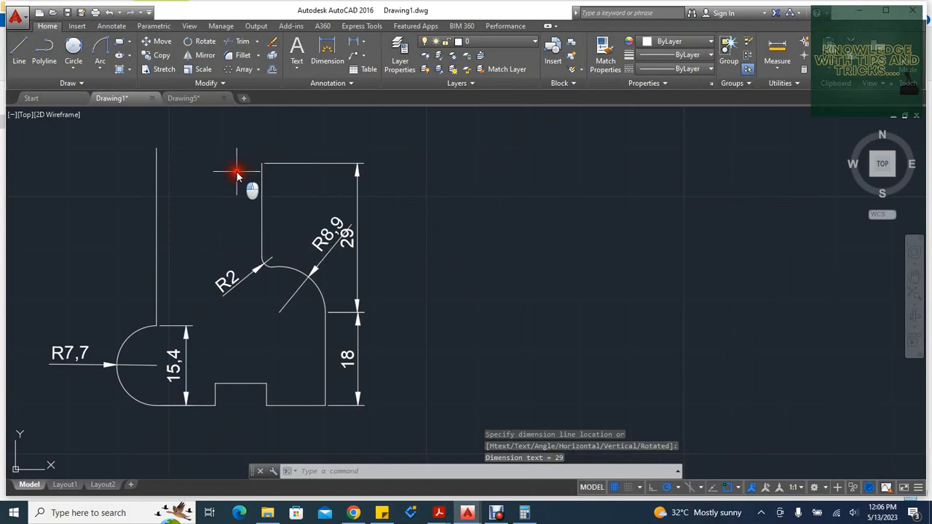
- Draw a horizontal line 6 long to the left from the upper end of the vertical line above the 2 radius arc
type("l")
key("Return")
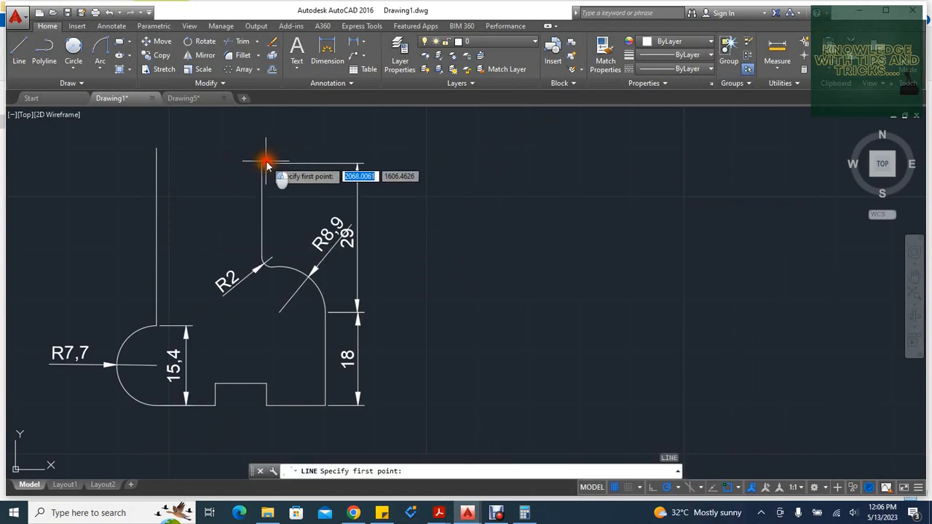
left_click(262, 163)
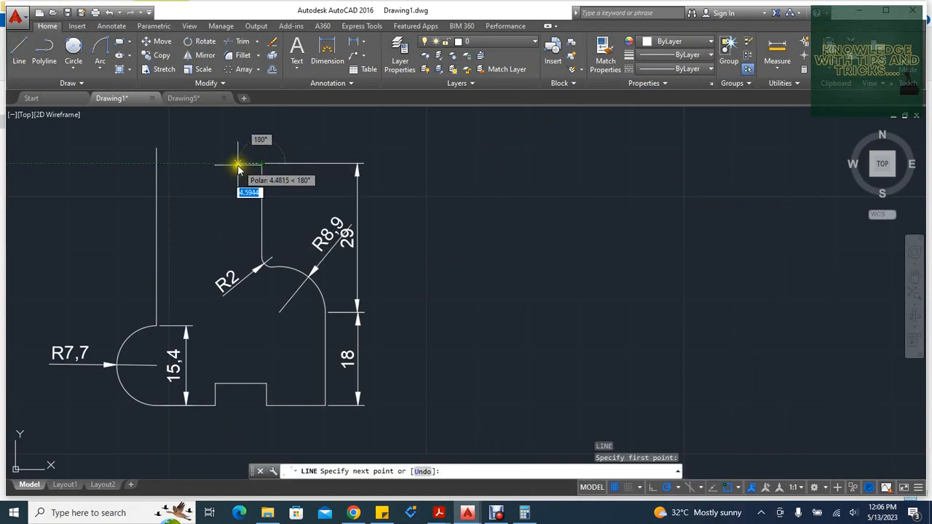
type("6")
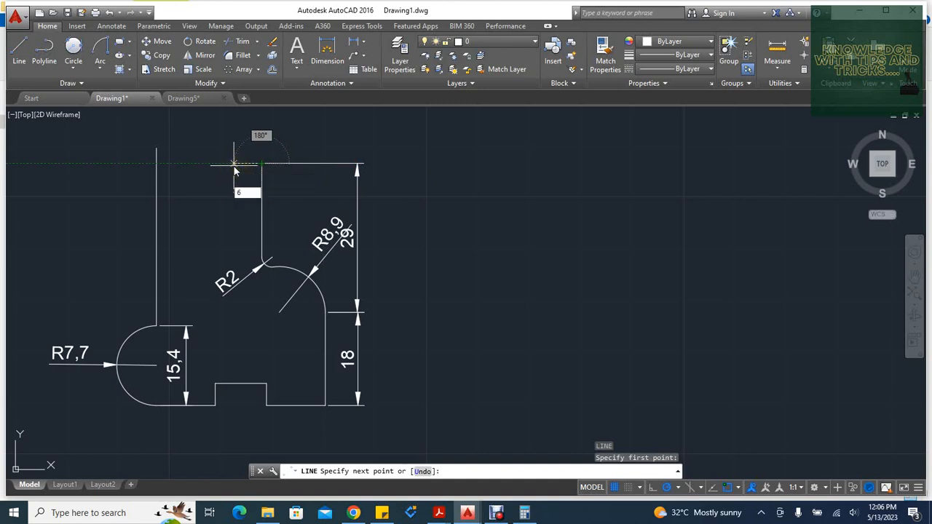
key("Return")
key("Escape")
key("Escape")
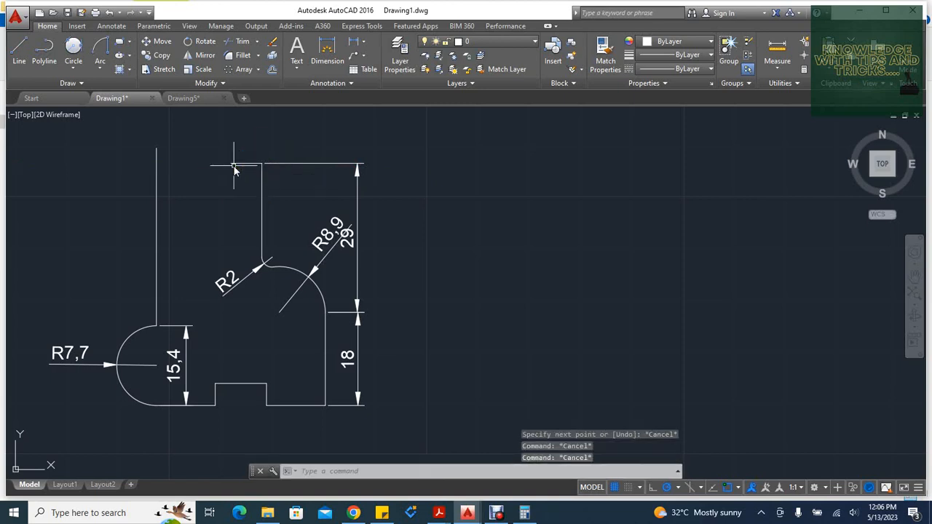
- Draw a circle of radius 3 centred on the midpoint of the 6 long horizontal line
left_click(79, 69)
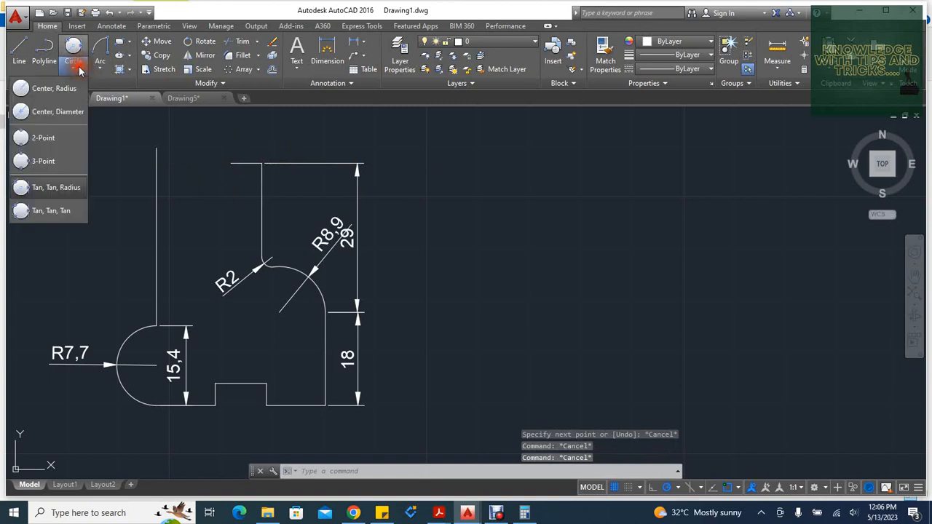
left_click(67, 88)
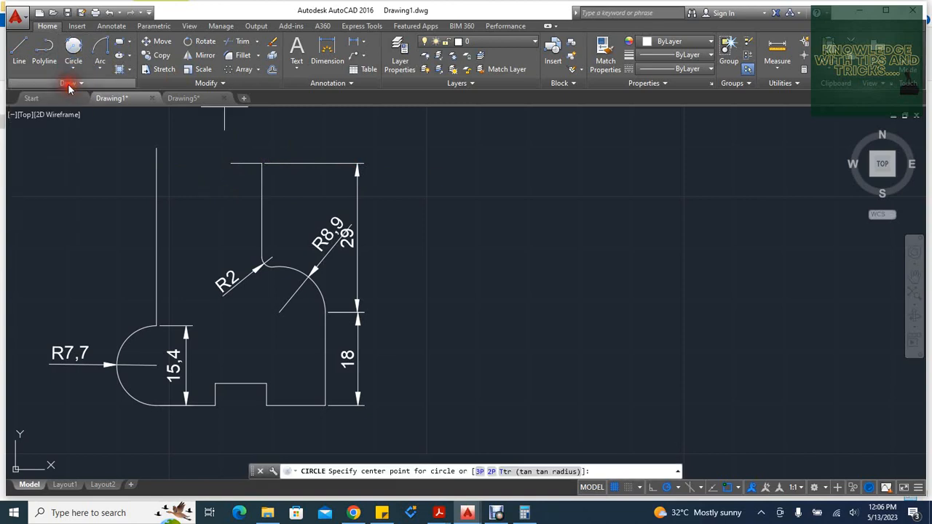
left_click(246, 164)
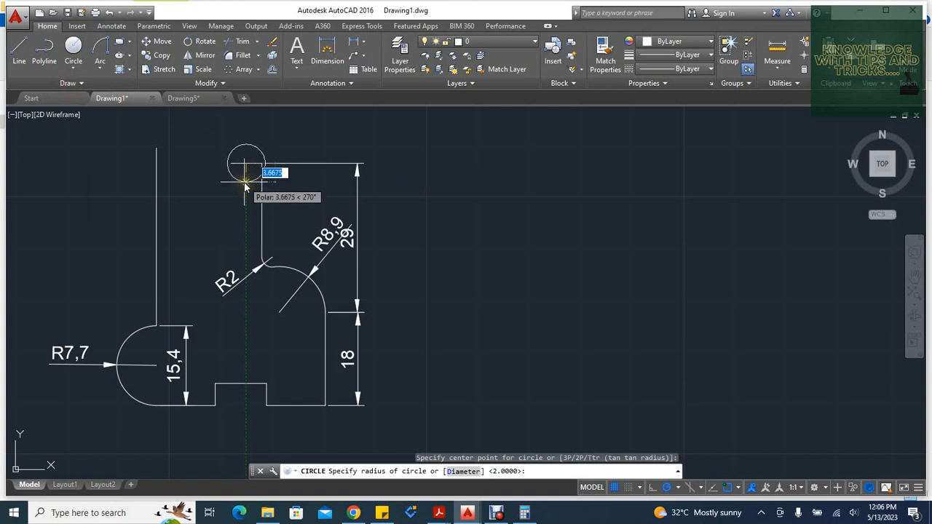
type("3")
key("Return")
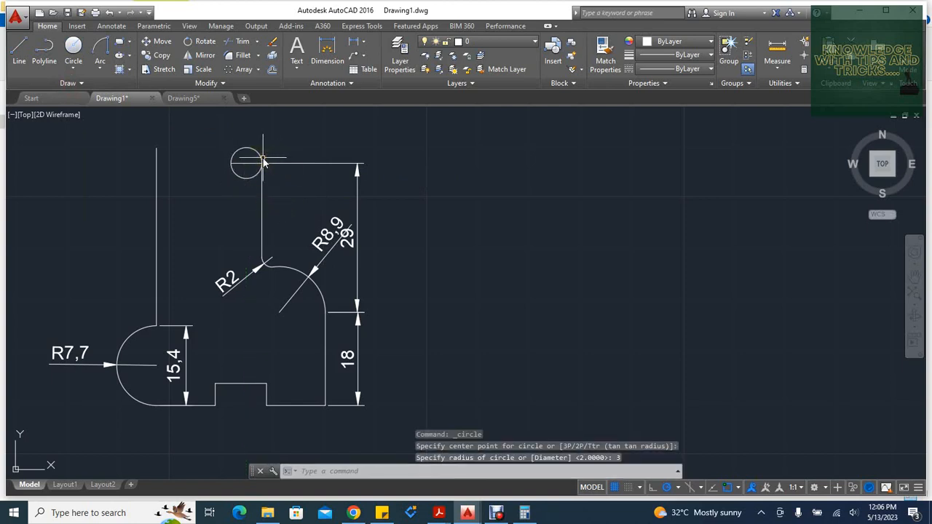
- Trim away the lower half of the 3 radius circle and delete the 6 long horizontal line across it
key("Return")
key("Return")
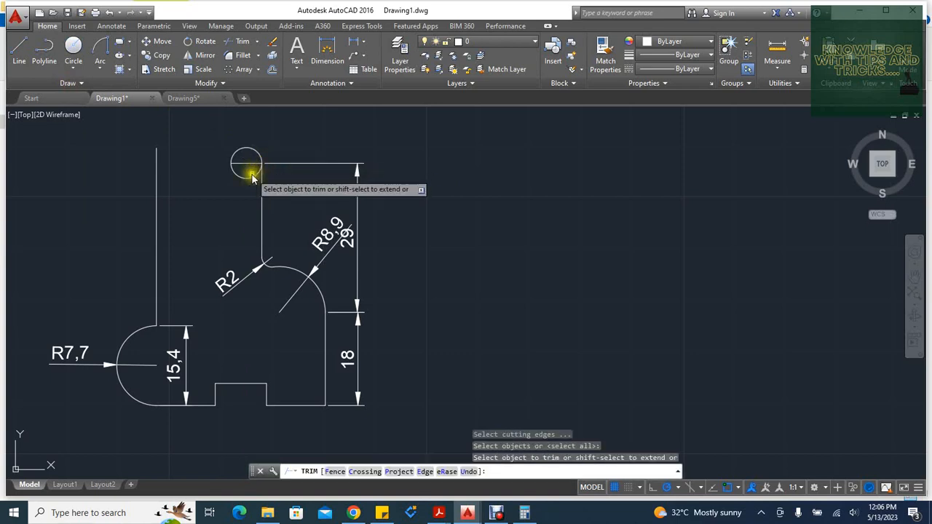
left_click(249, 179)
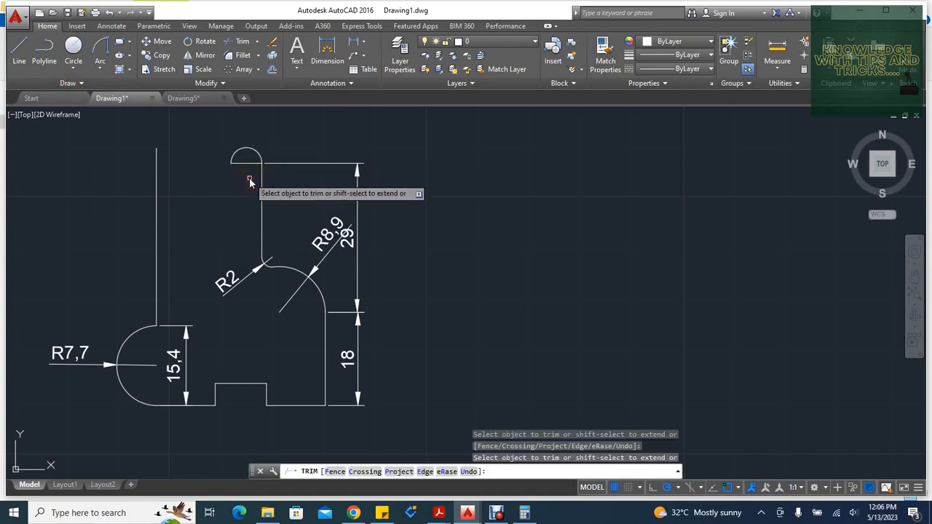
key("Escape")
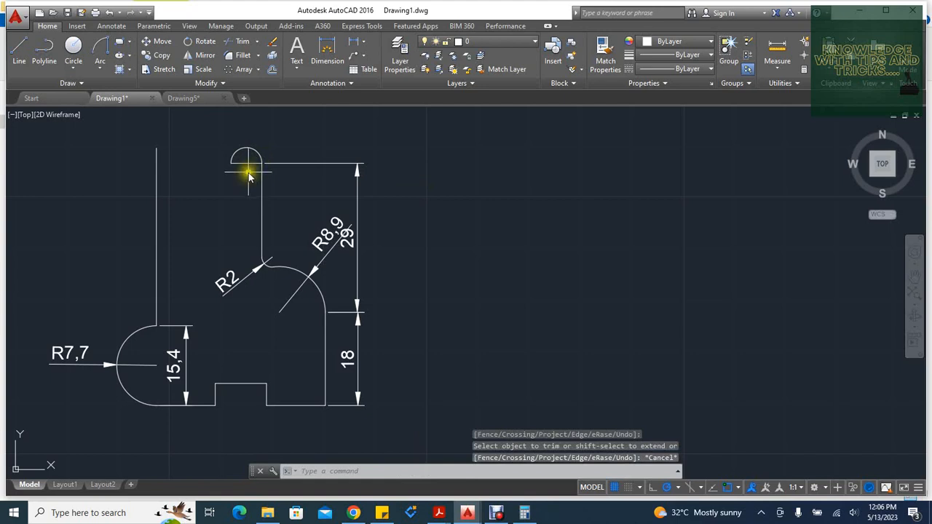
left_click(247, 167)
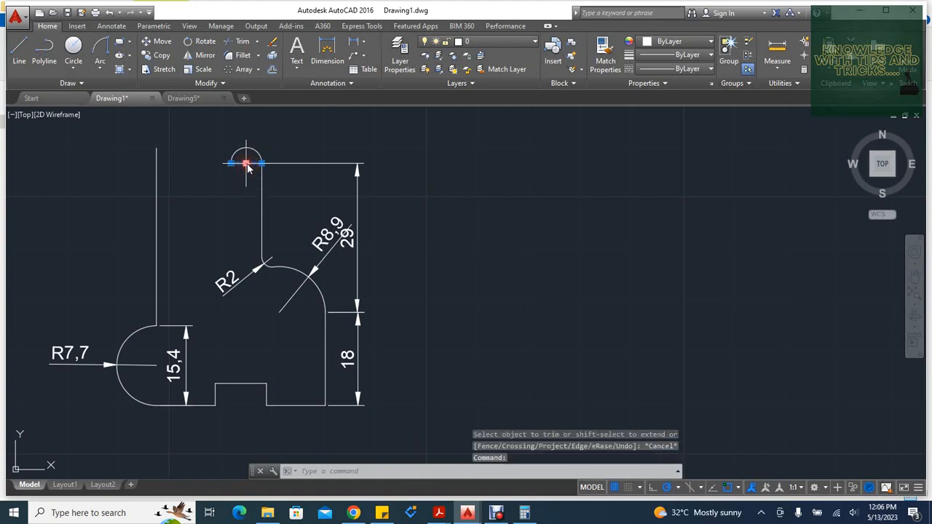
key("Delete")
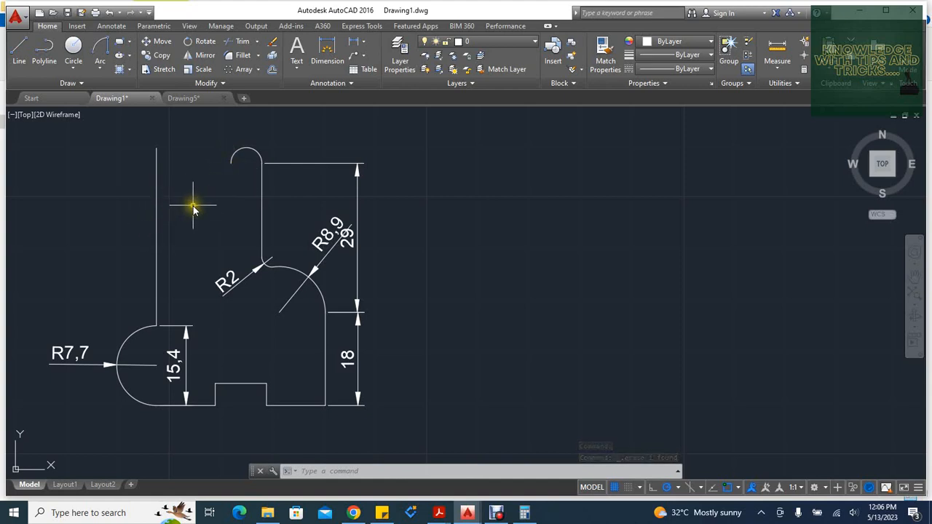
- Draw a line 10 long downward from the 3 radius arc's free end, continuing horizontally left to the long vertical line
left_click(20, 49)
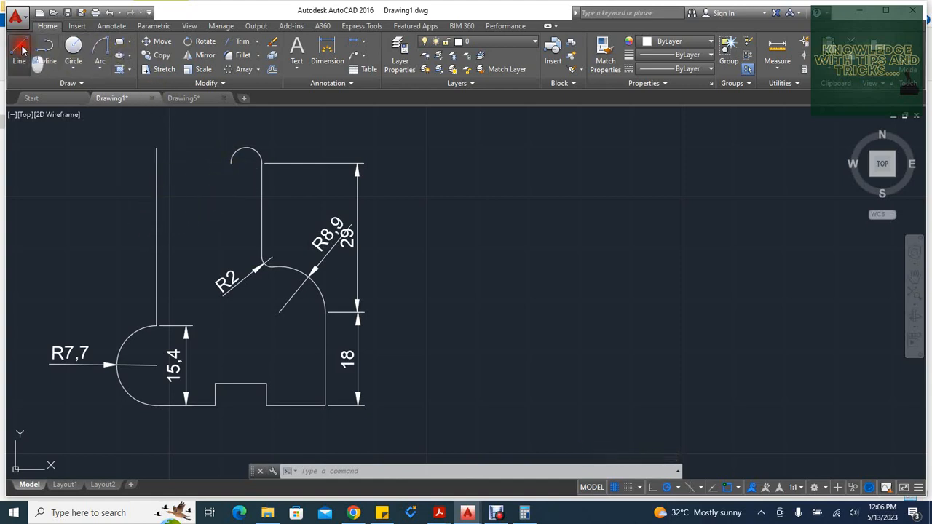
left_click(231, 163)
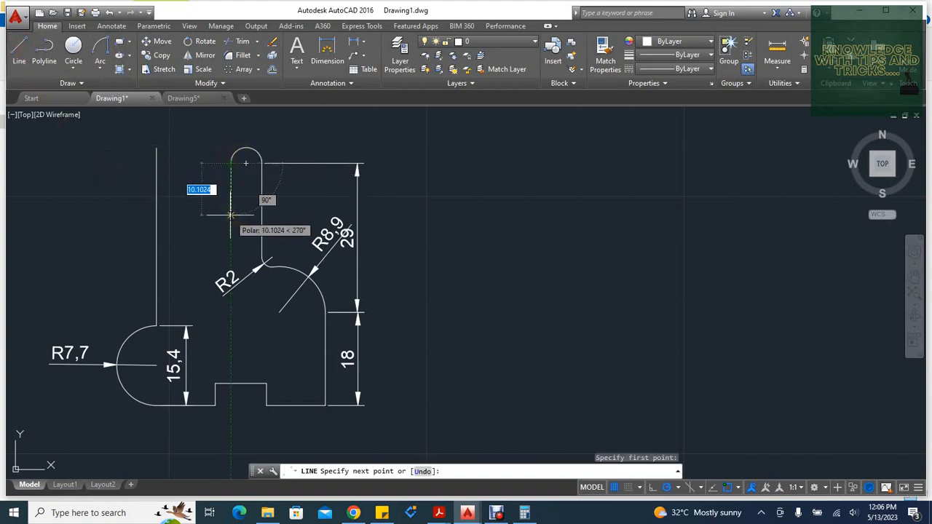
type("10")
key("Return")
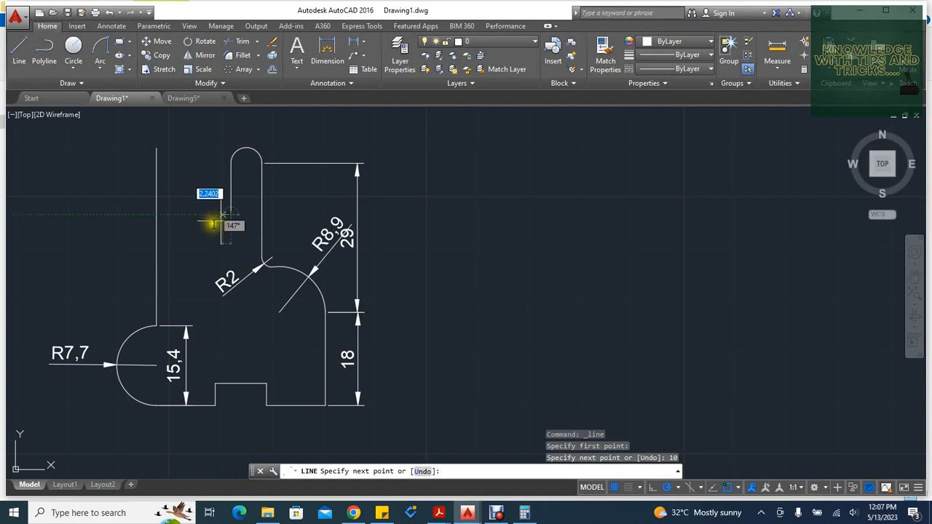
left_click(155, 215)
key("Escape")
key("Escape")
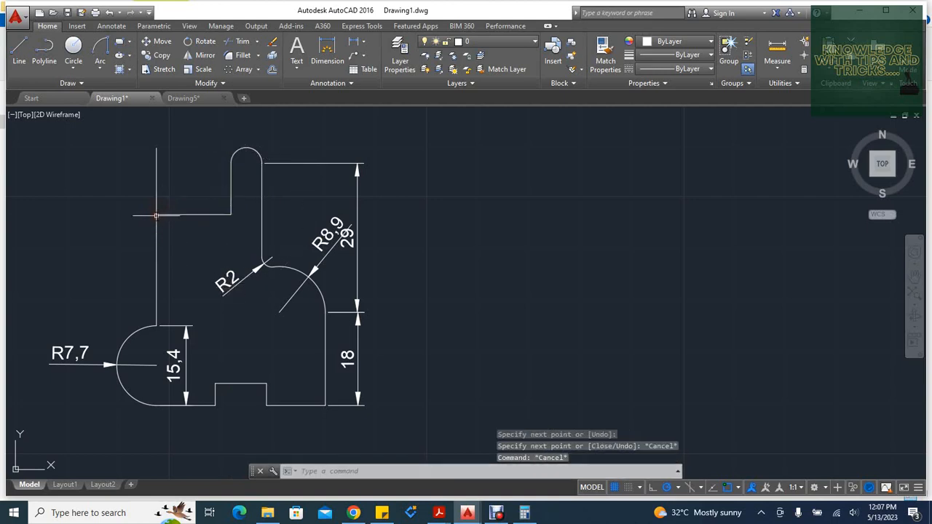
key("Escape")
key("Escape")
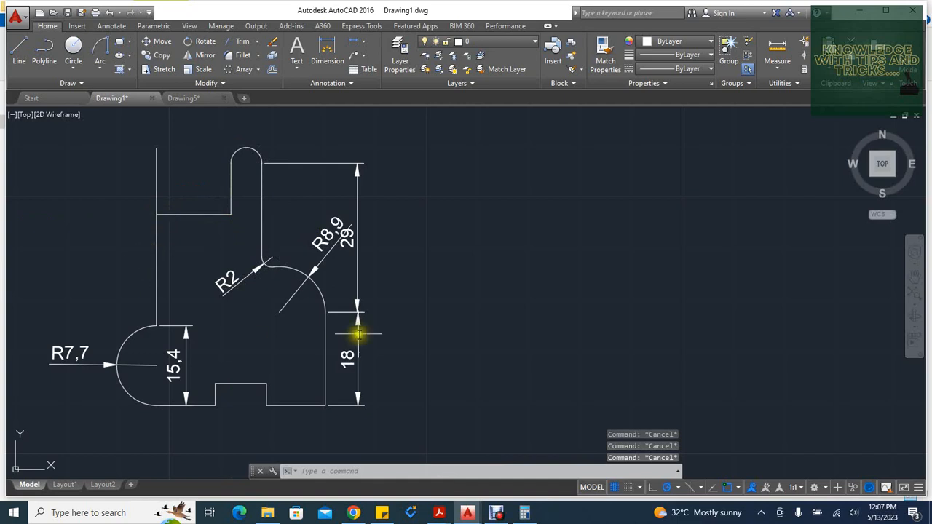
- Draw a Tan, Tan, Radius circle of radius 10 tangent to the 10 long vertical line and the horizontal line at its lower end
left_click(76, 64)
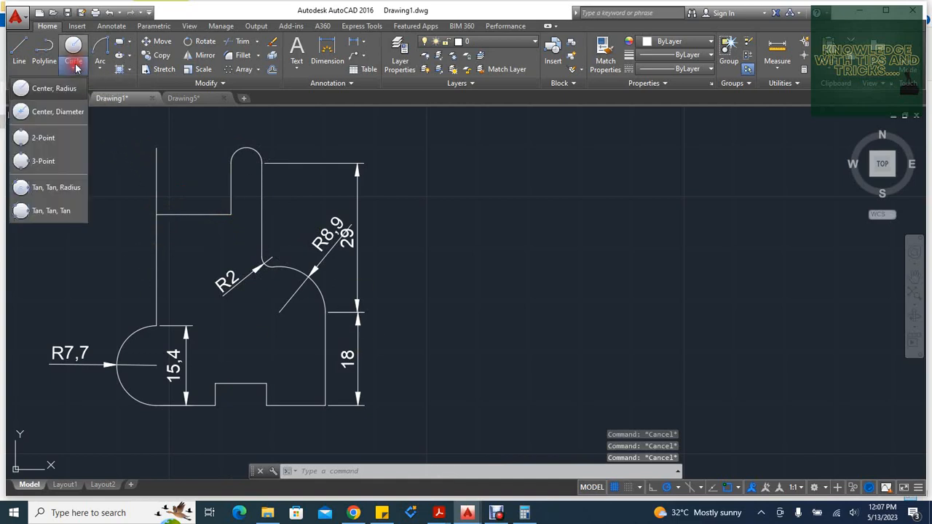
left_click(55, 189)
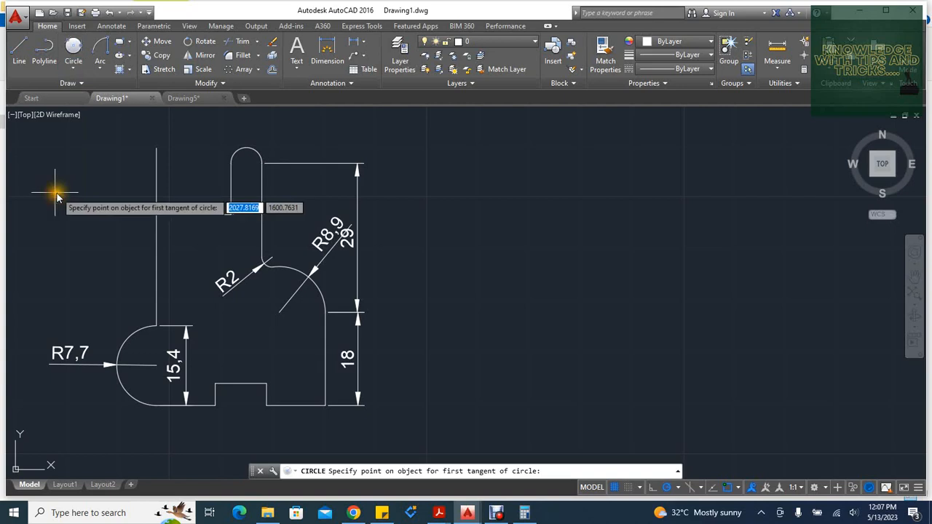
left_click(232, 185)
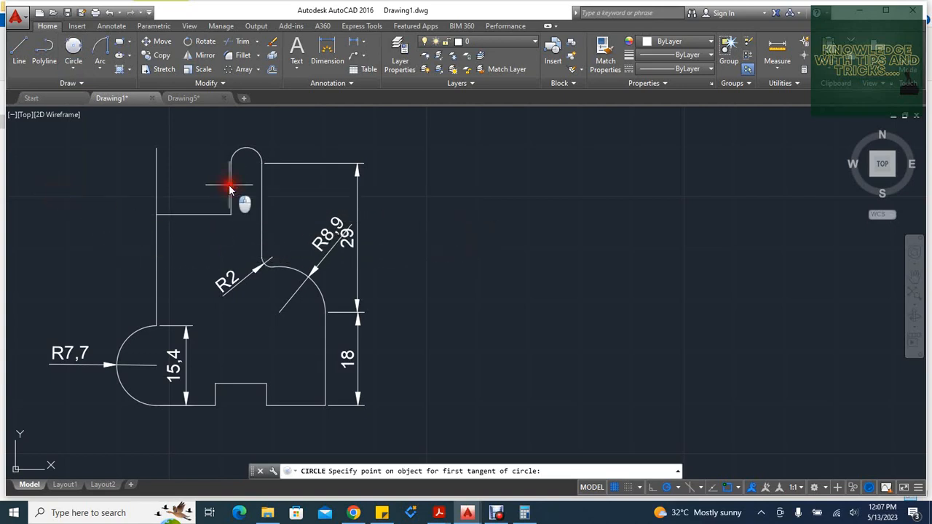
left_click(193, 219)
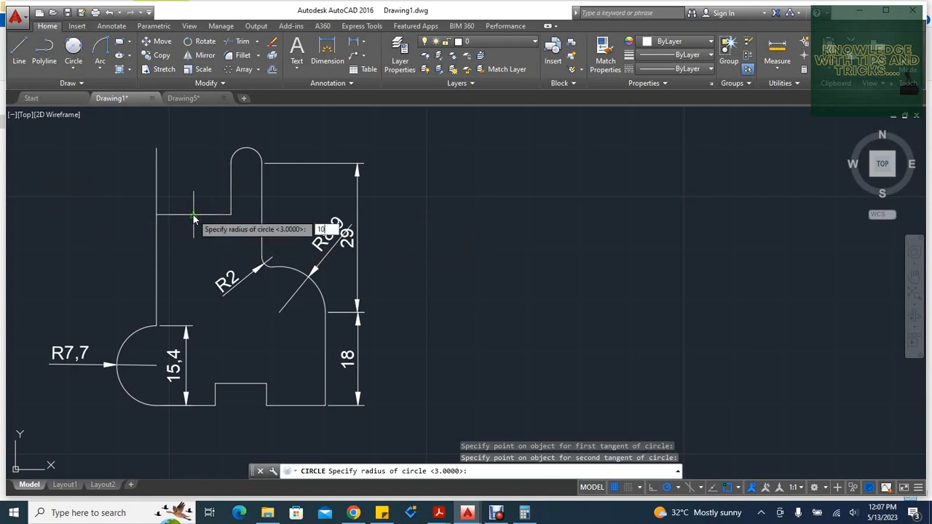
type("10")
key("Return")
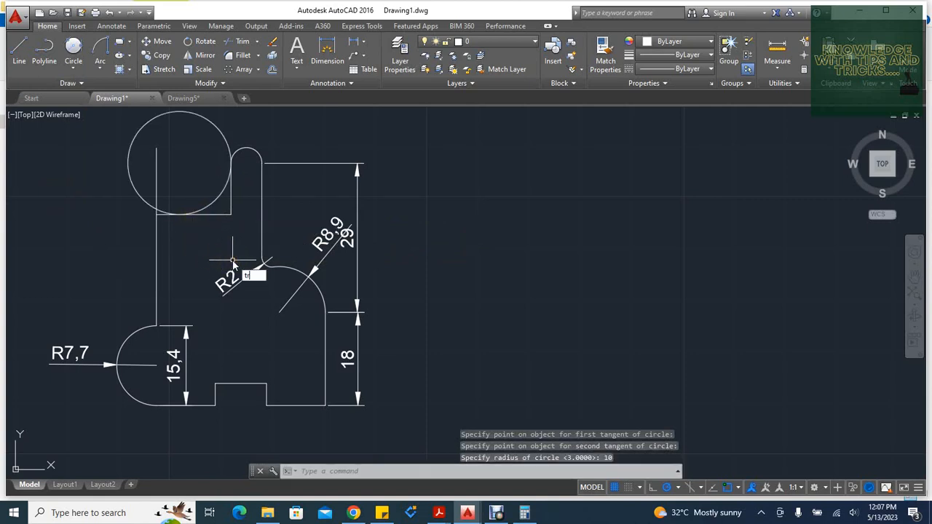
- Trim the 10 radius circle to its lower arc between the vertical lines and cut the horizontal line's part right of the tangent point
type("tr")
key("Return")
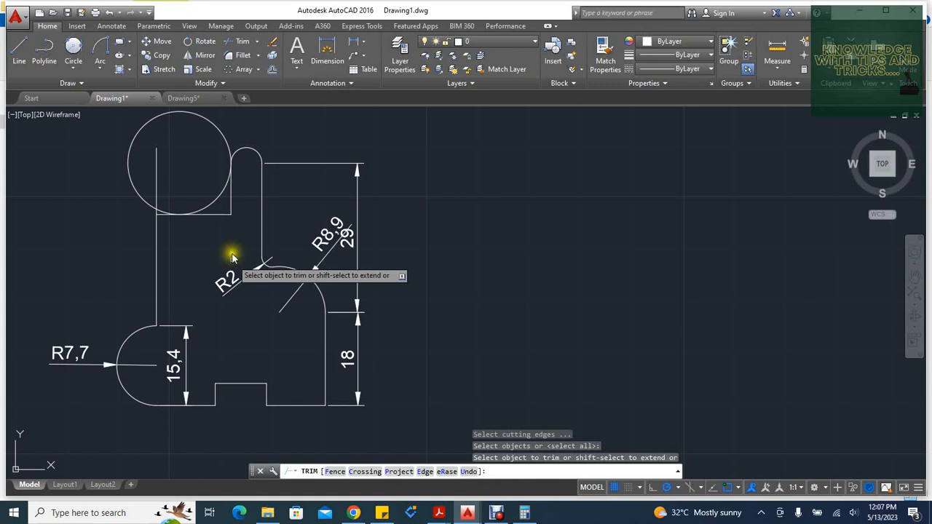
left_click(225, 143)
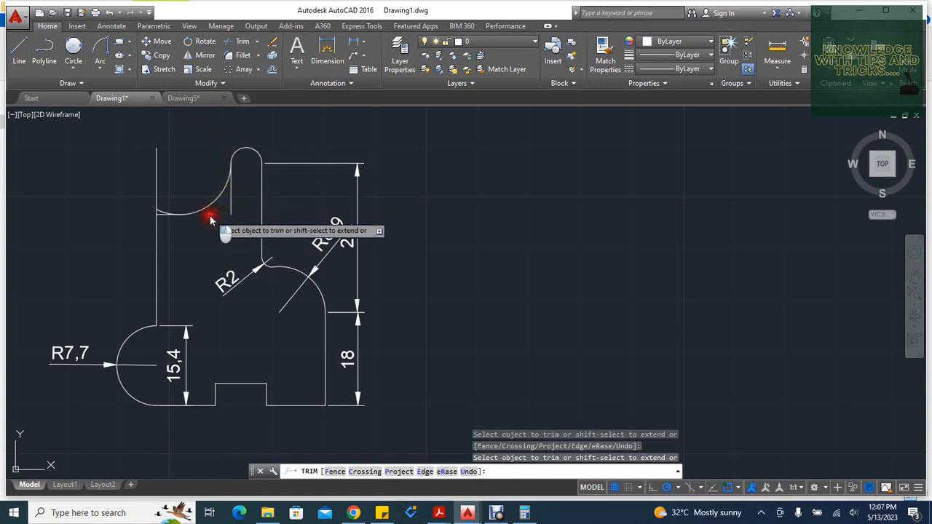
key("Escape")
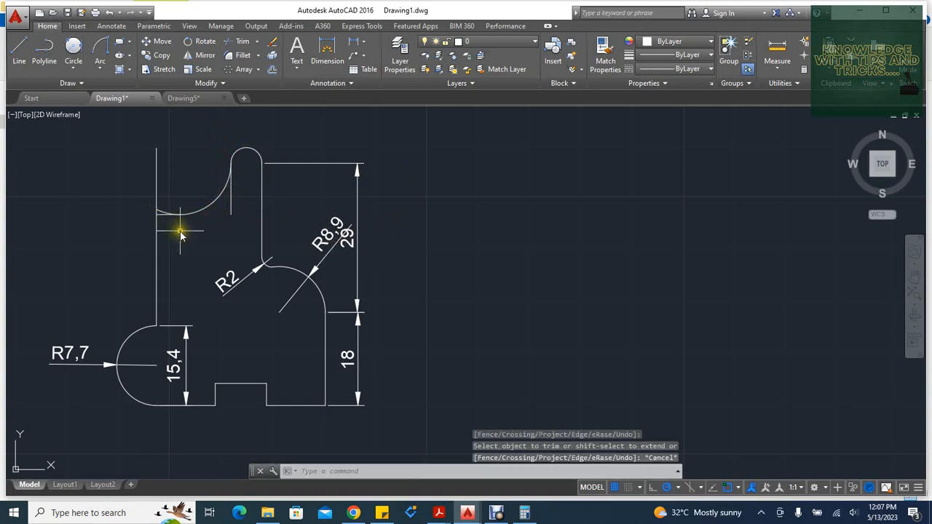
- Delete the leftover horizontal segment under the 10 radius arc and the 10 long vertical construction line
left_click(169, 230)
mouse_move(160, 220)
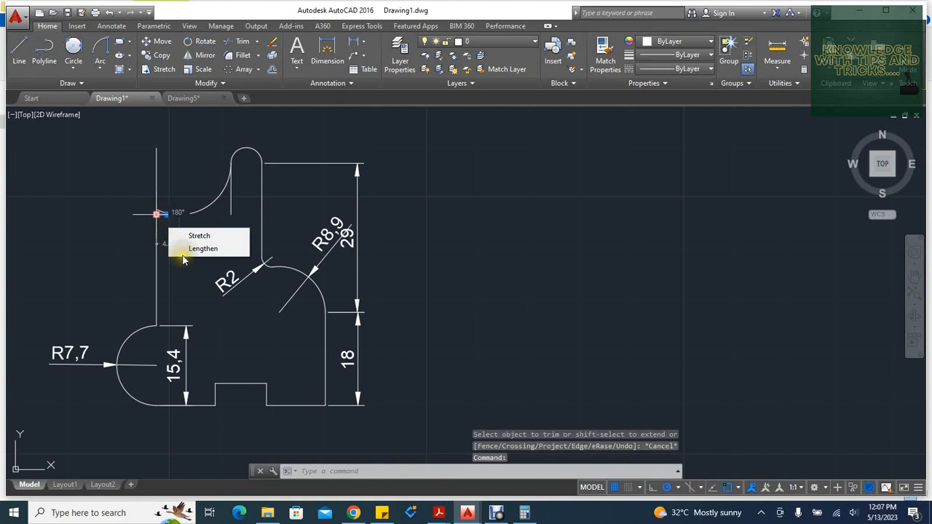
key("Delete")
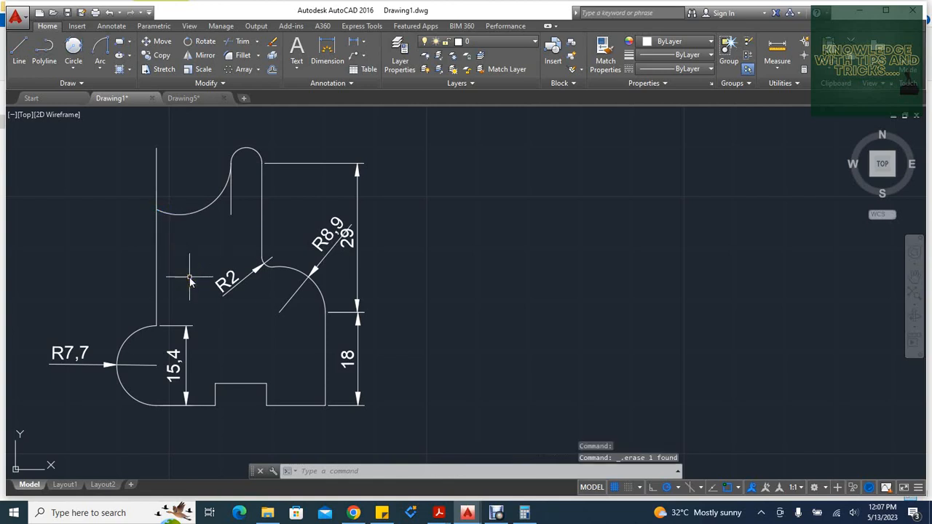
left_click(233, 211)
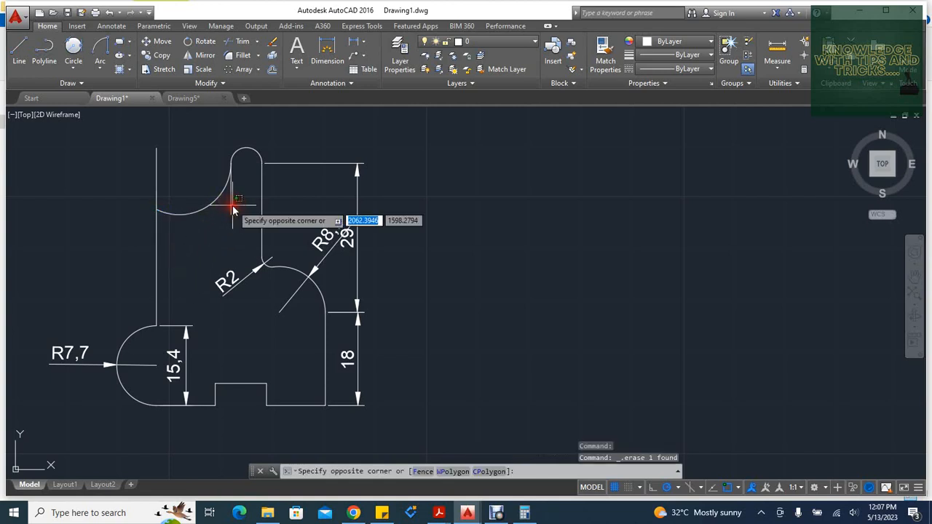
left_click(230, 211)
key("Delete")
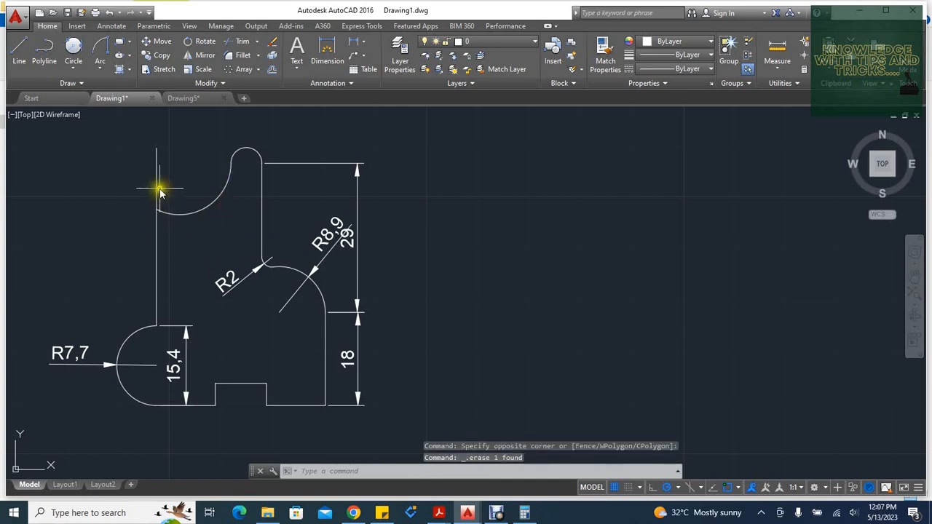
- Trim off the part of the long left vertical line that extends above the 10 radius arc
type("tr")
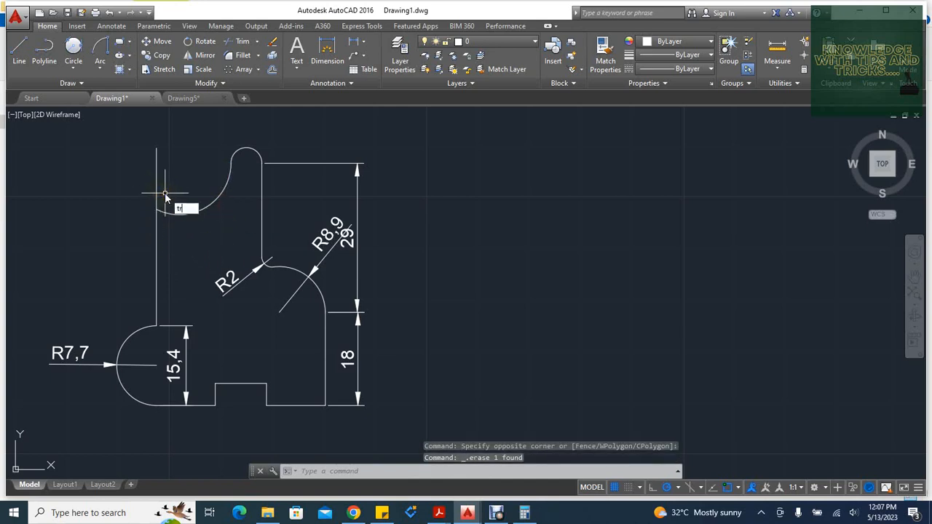
key("Return")
left_click(156, 195)
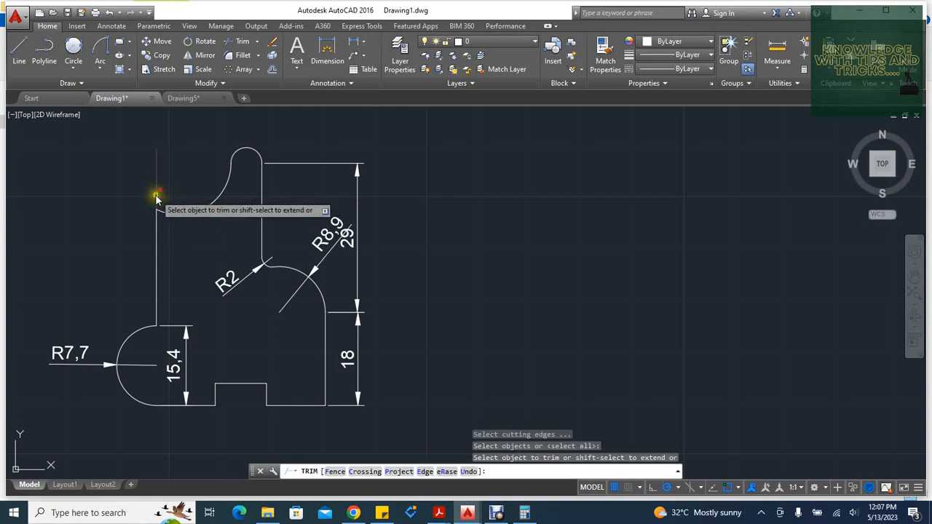
key("Escape")
key("Escape")
key("Escape")
key("Escape")
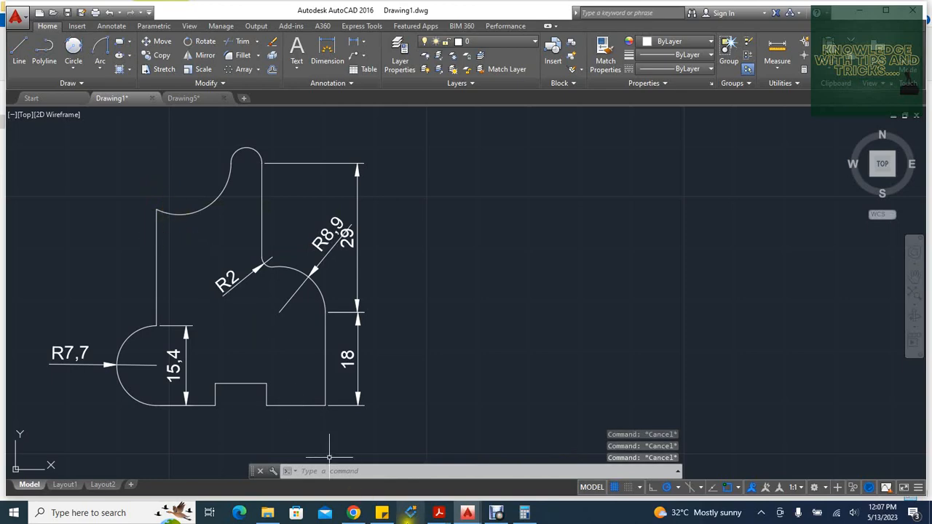
- Switch to practice 1.pdf in Acrobat, check the radius of the corner beside the 10 radius arc, and return to AutoCAD
mouse_move(447, 515)
left_click(406, 474)
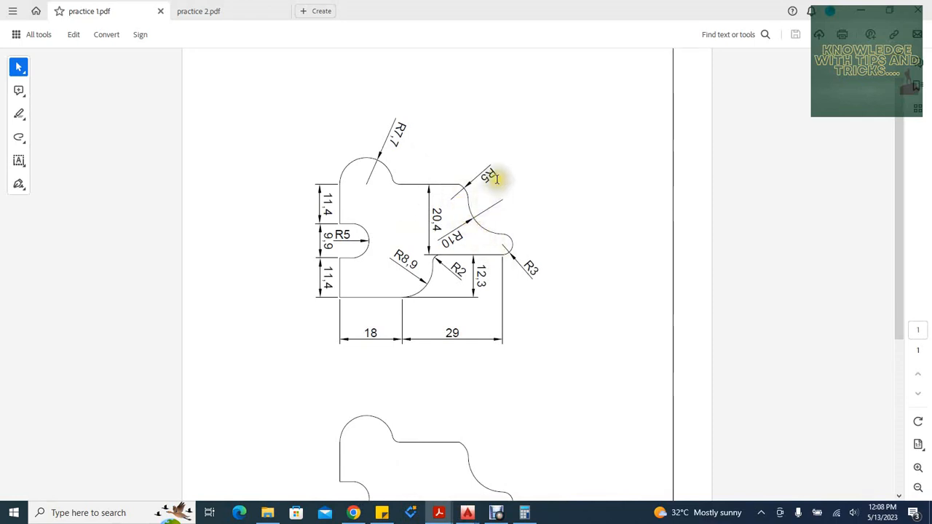
left_click(860, 16)
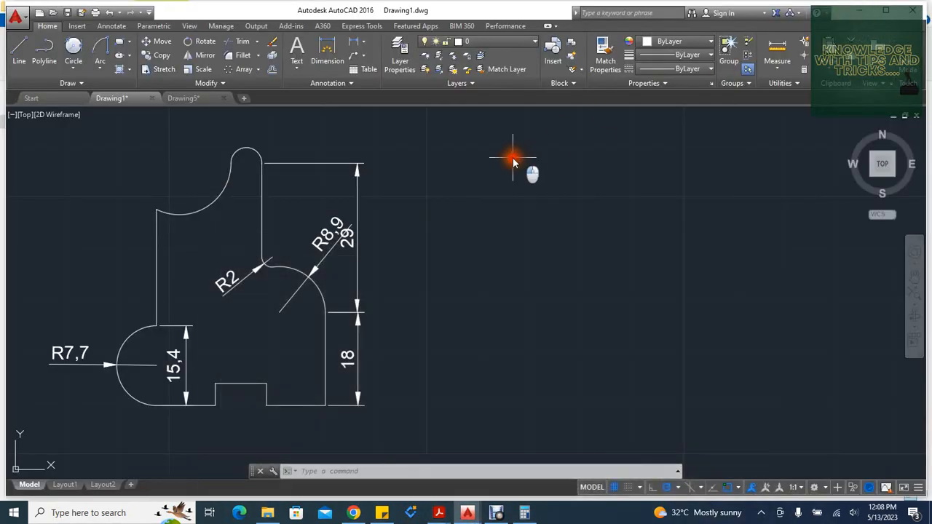
- Draw a circle of radius 5 tangent to the 10 radius arc and the left vertical line, inside the profile
left_click(75, 47)
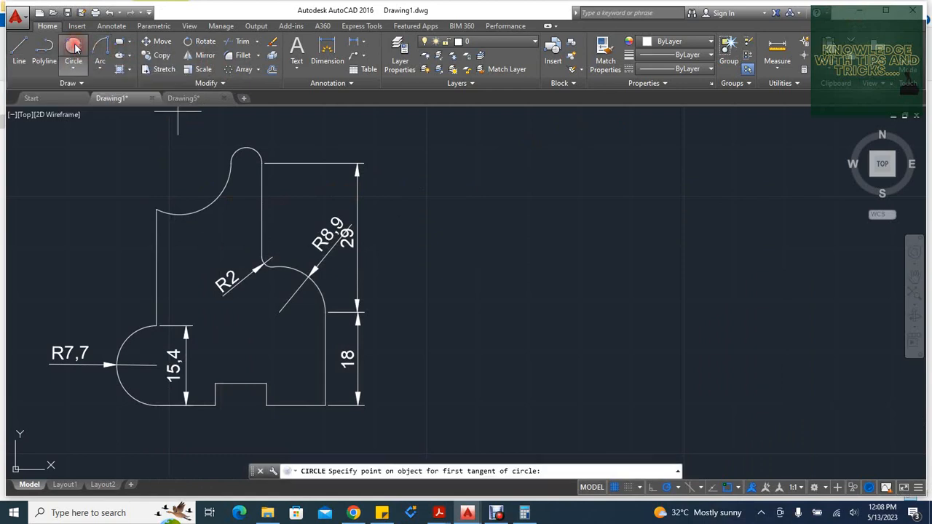
left_click(176, 214)
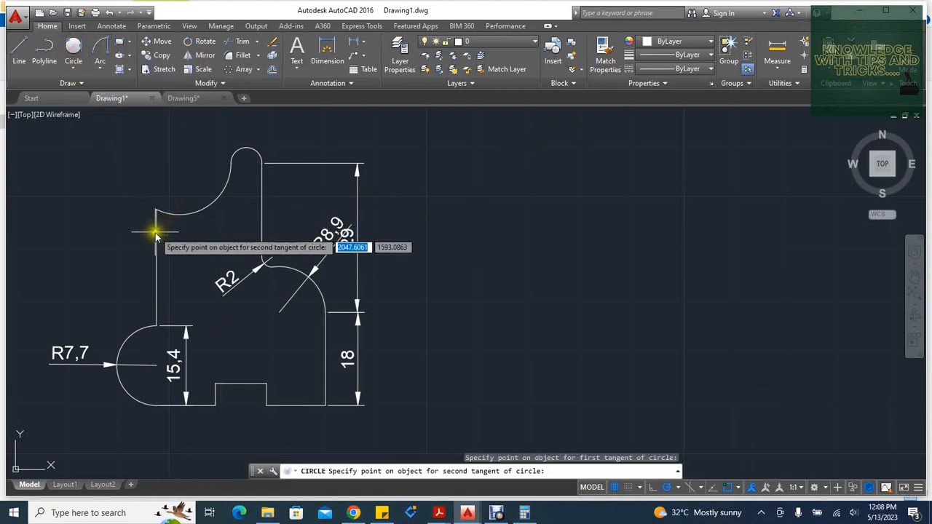
left_click(155, 234)
type("5")
key("Return")
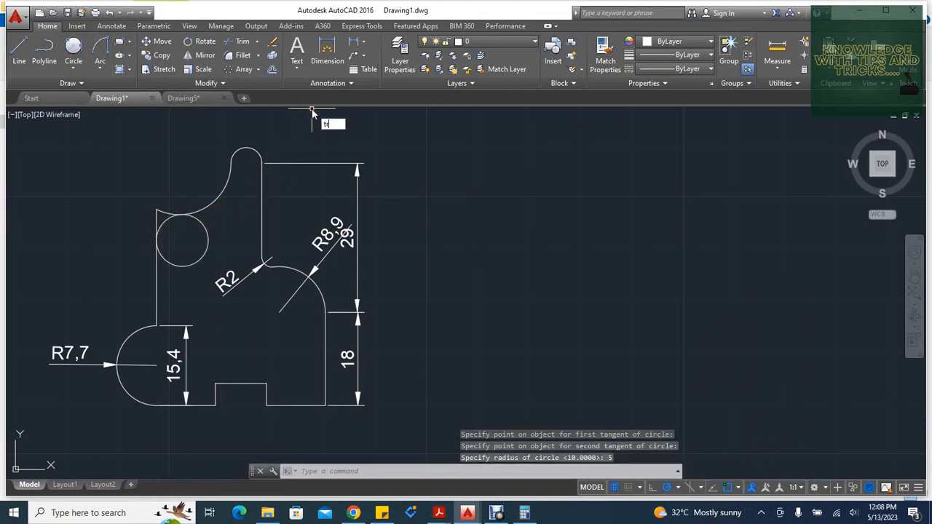
- Trim the 5 radius circle to its upper-left corner arc and remove the excess ends of the 10 radius arc and left vertical line
key("Return")
left_click(207, 237)
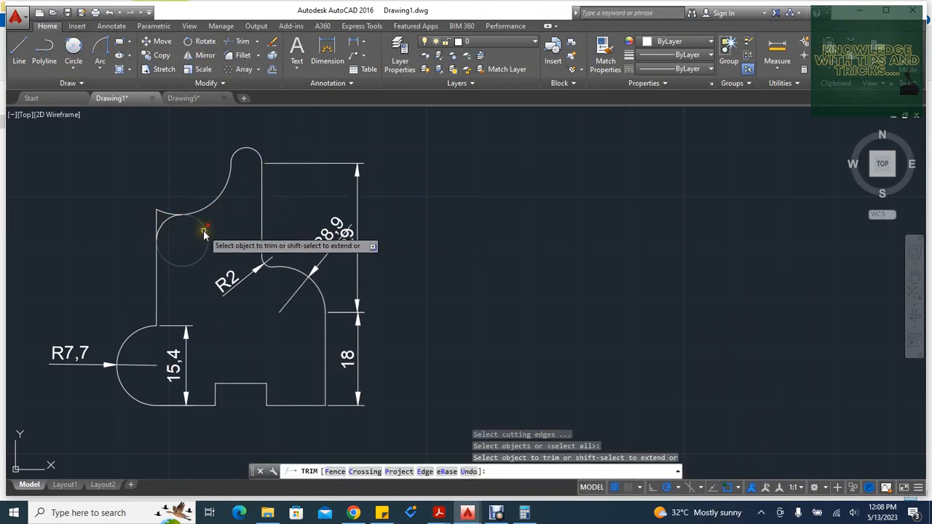
left_click(160, 212)
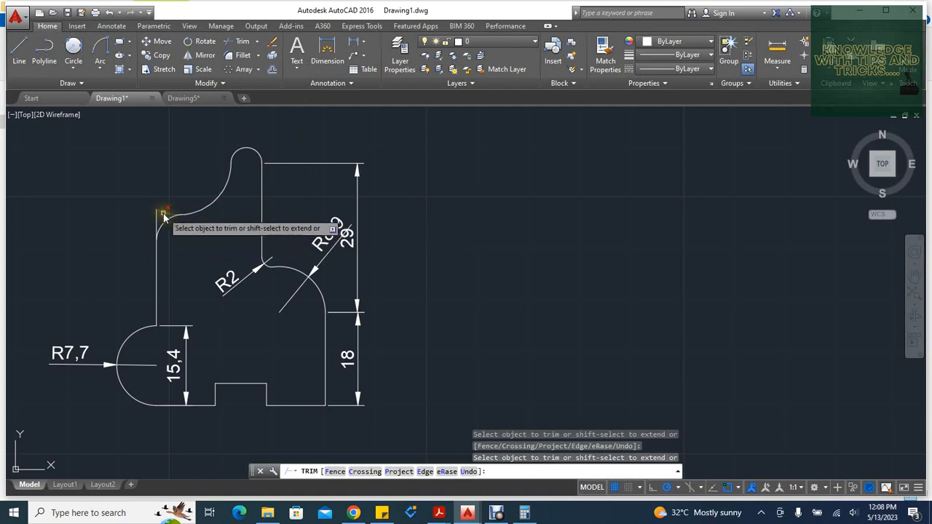
key("Escape")
key("Escape")
key("Escape")
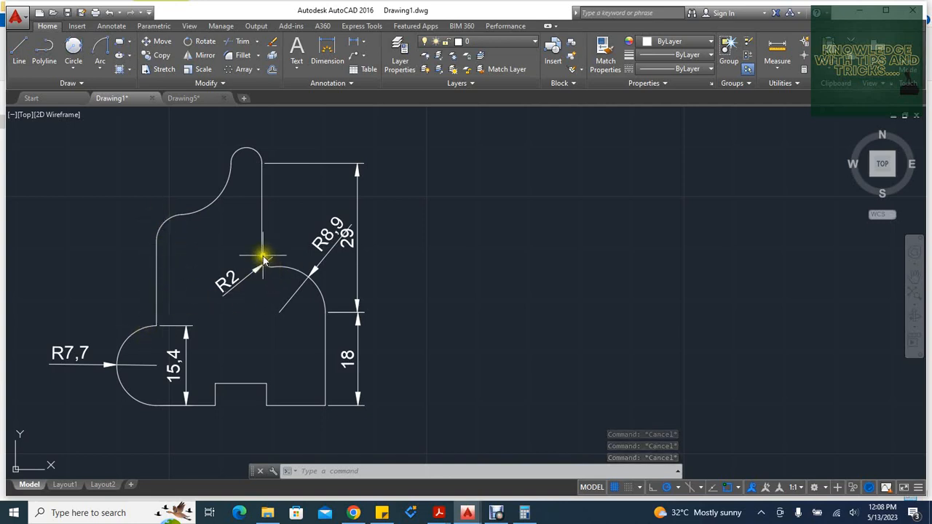
- Draw a circle of radius 2 tangent to the left vertical line and the 7.7 radius arc, outside the profile
left_click(73, 48)
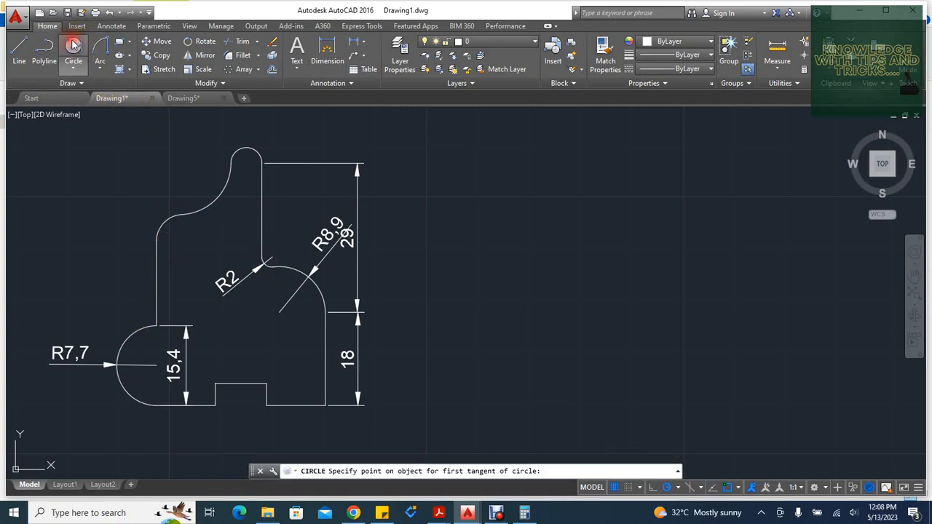
left_click(156, 311)
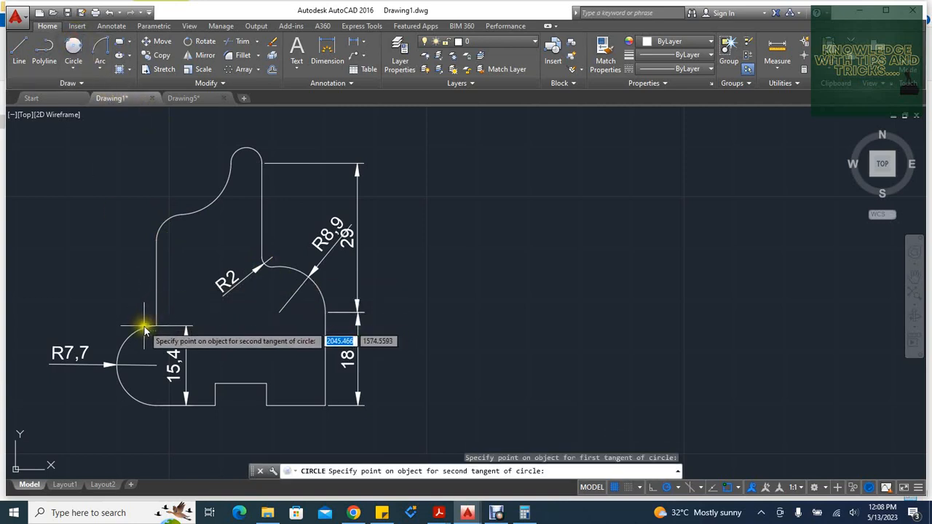
left_click(142, 331)
type("2")
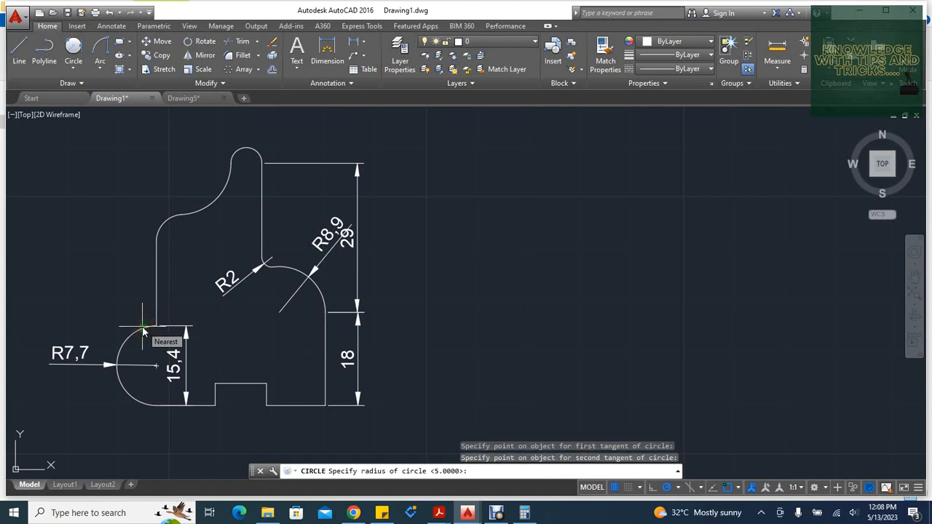
key("Return")
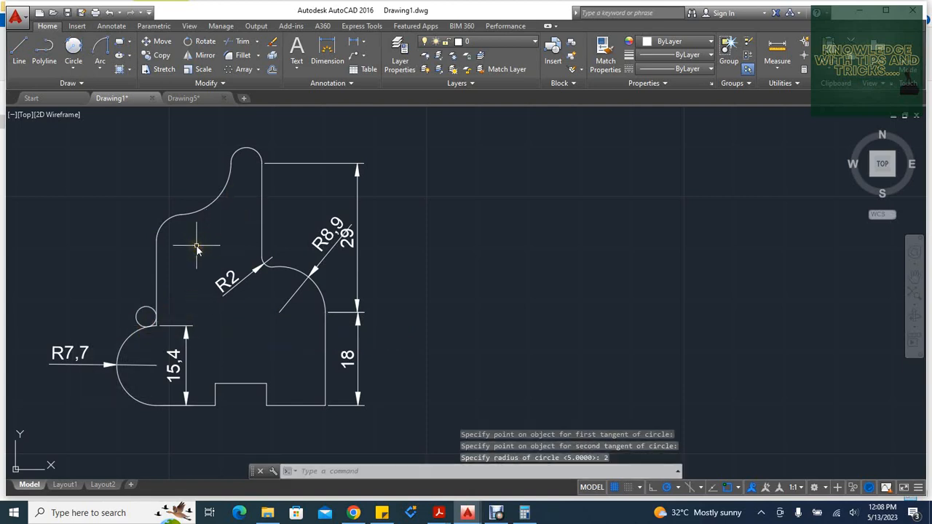
key("Escape")
key("Escape")
key("Escape")
- Trim the radius 2 circle to the small blend arc and remove the excess ends of the left vertical line and 7.7 radius arc
type("tr")
key("Return")
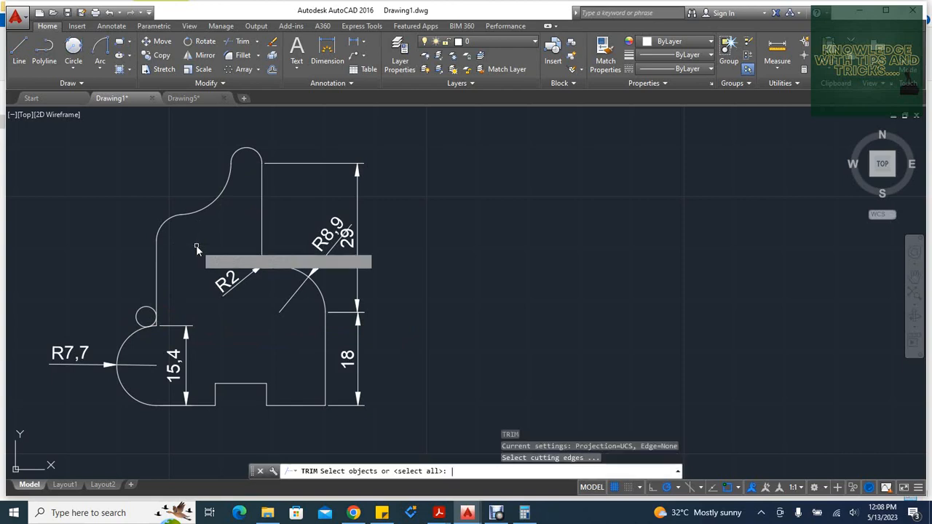
key("Return")
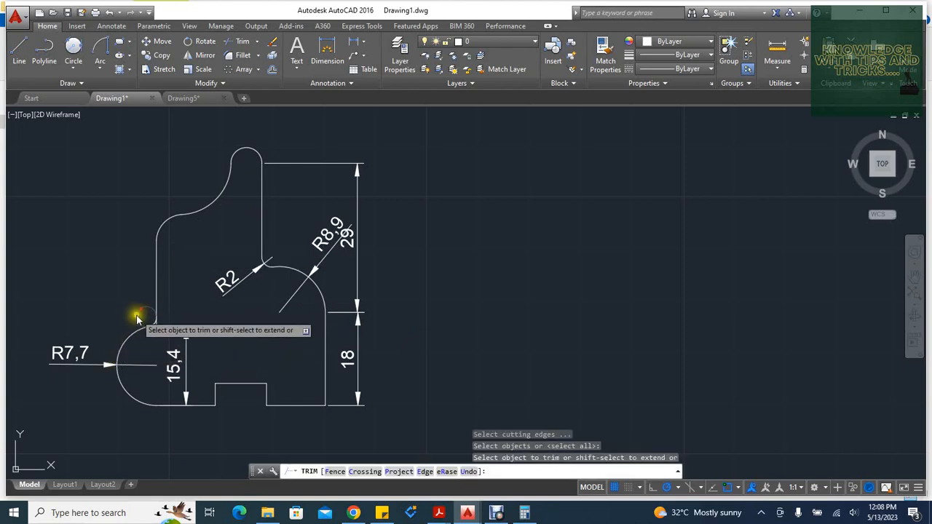
left_click(137, 316)
scroll(161, 338, "up", 5)
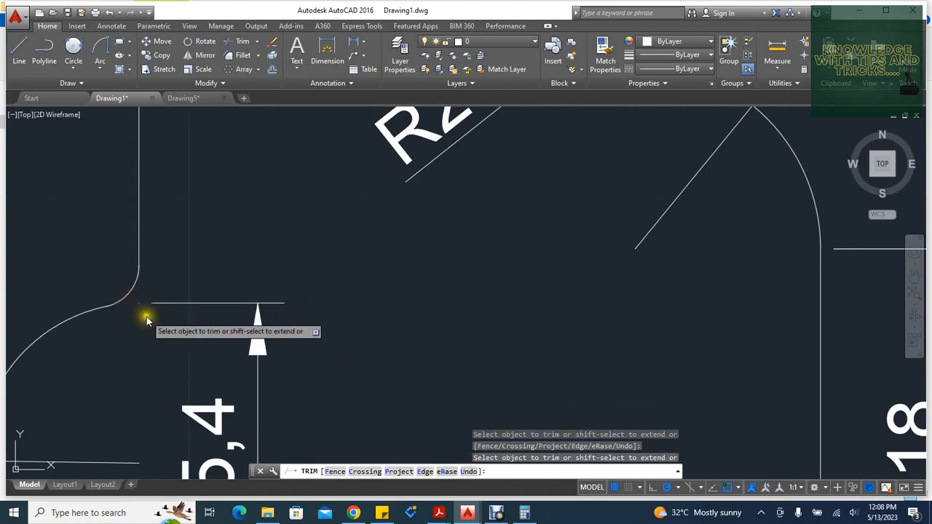
key("Escape")
key("Escape")
key("Escape")
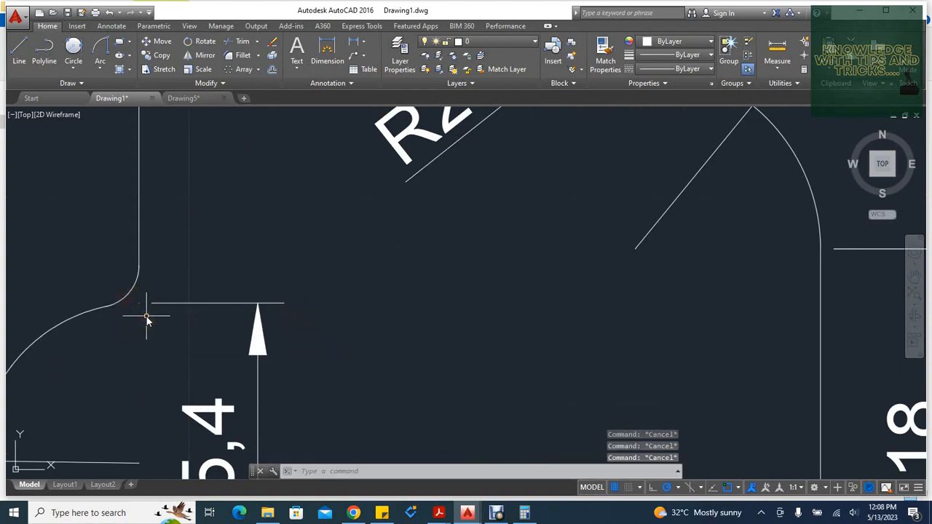
scroll(146, 315, "down", 10)
scroll(146, 318, "up", 5)
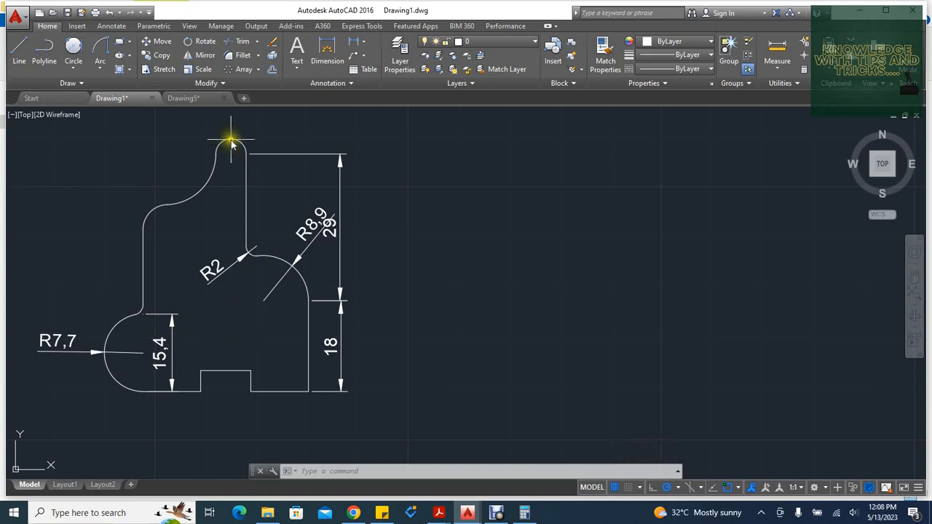
- Add linear dimensions below the profile for the bottom edge's left segment and the notch's width, aligned in one row
left_click(355, 46)
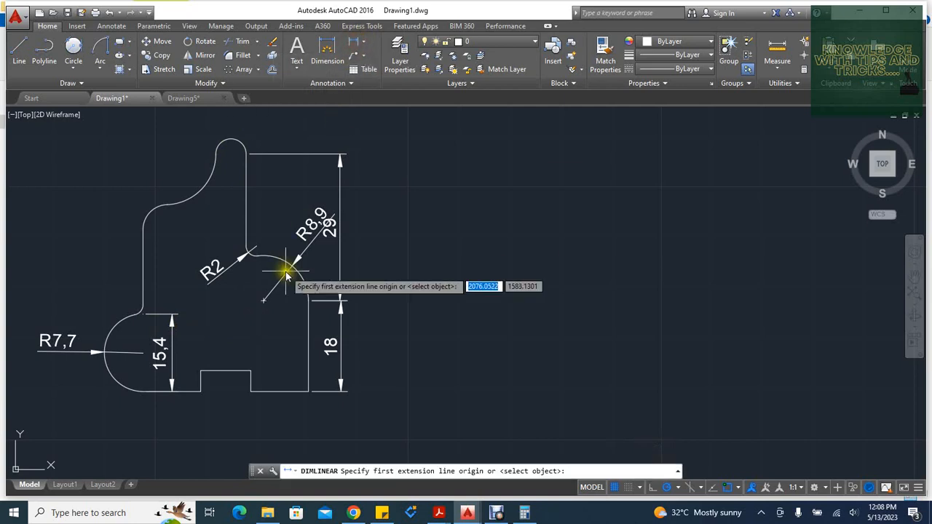
left_click(141, 391)
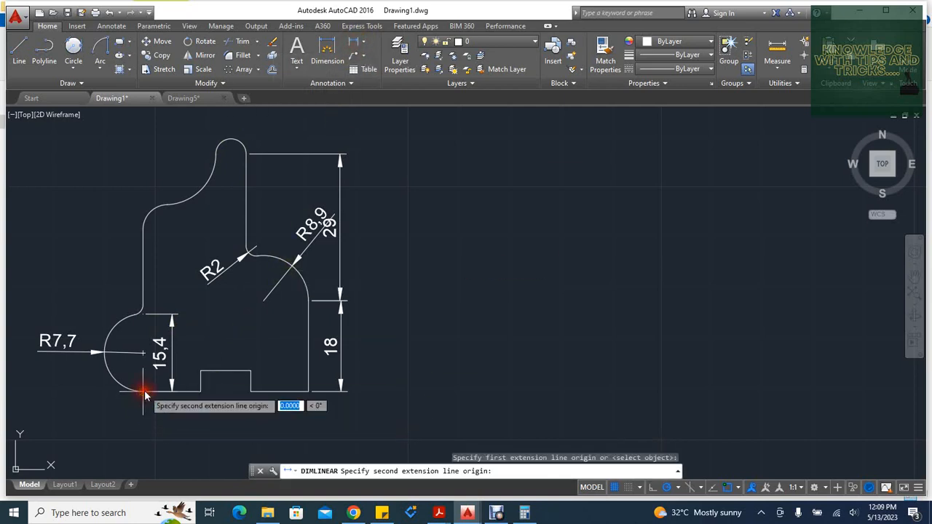
left_click(201, 391)
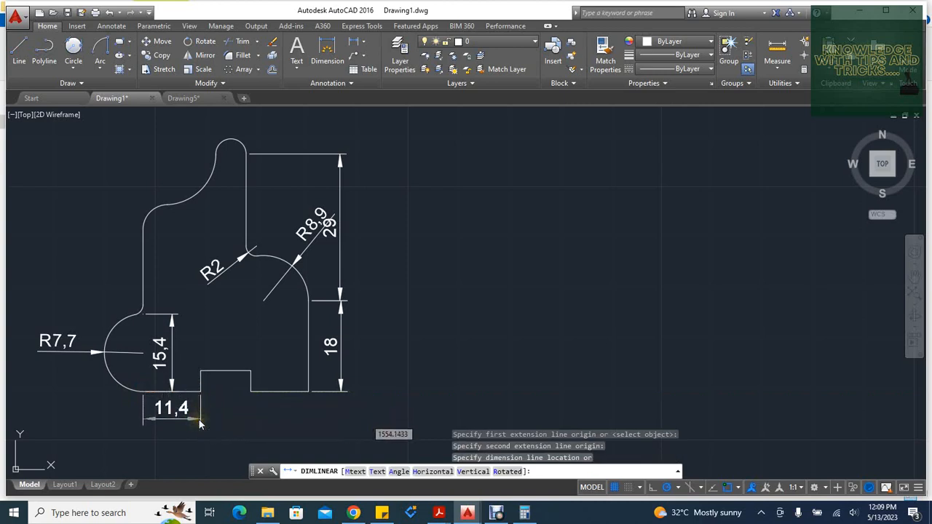
left_click(200, 421)
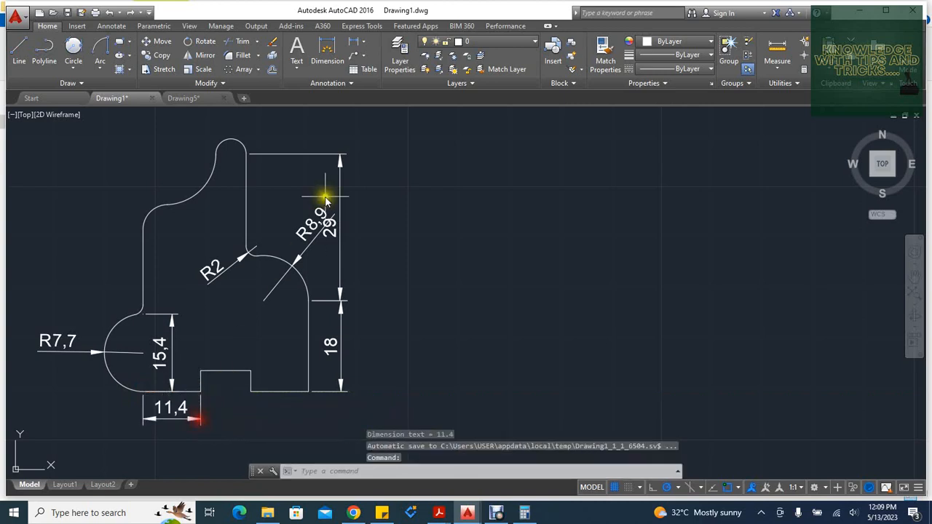
left_click(354, 41)
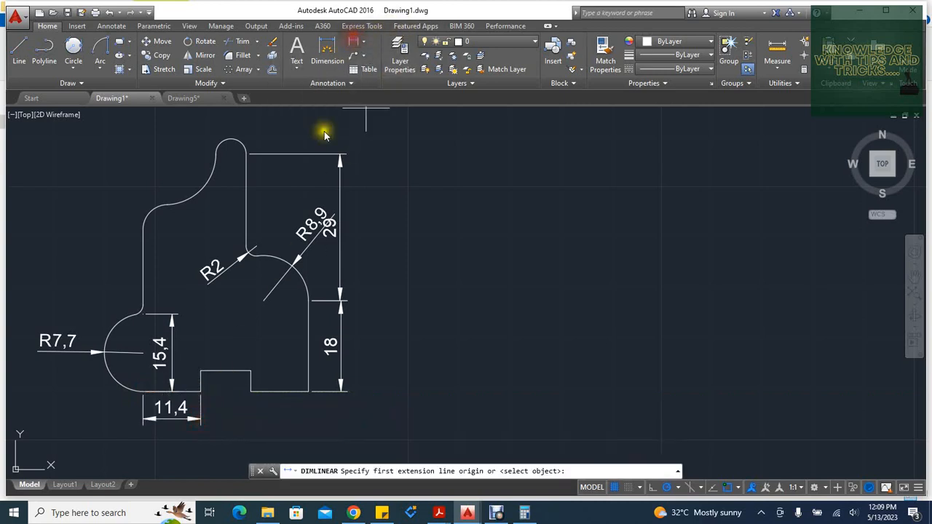
left_click(200, 394)
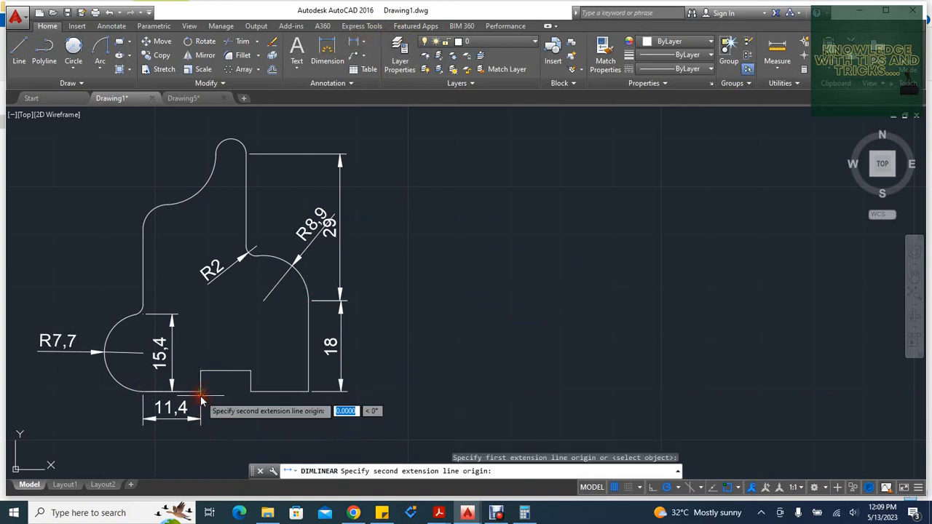
left_click(249, 394)
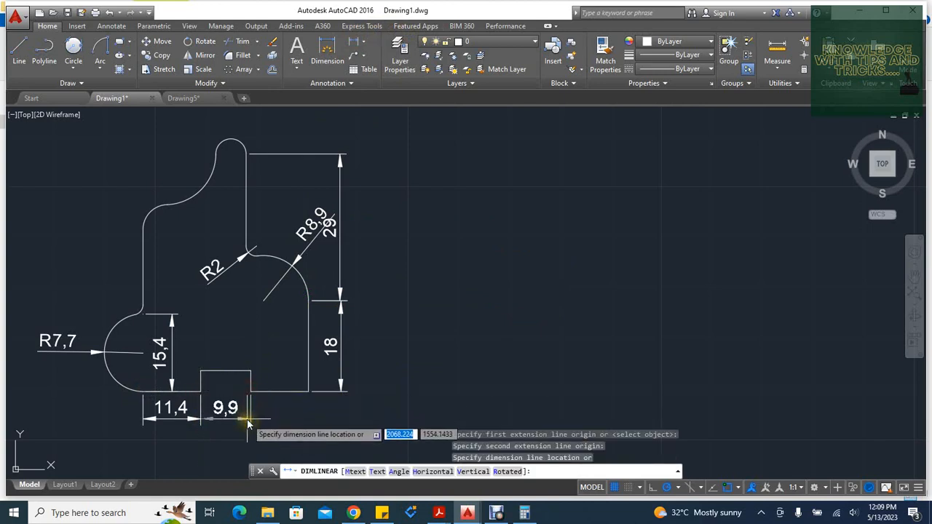
left_click(248, 420)
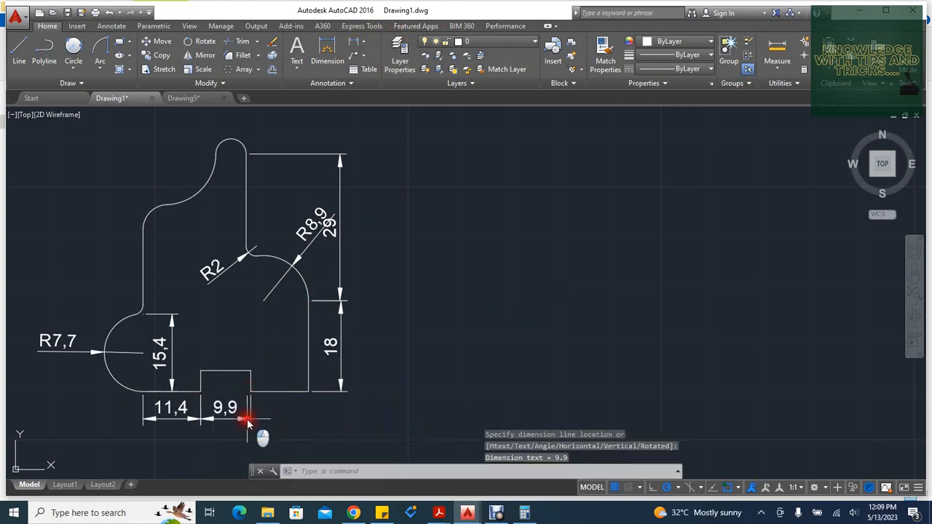
- Add a vertical linear dimension for the height of the notch's right side, placed just beside it
left_click(356, 41)
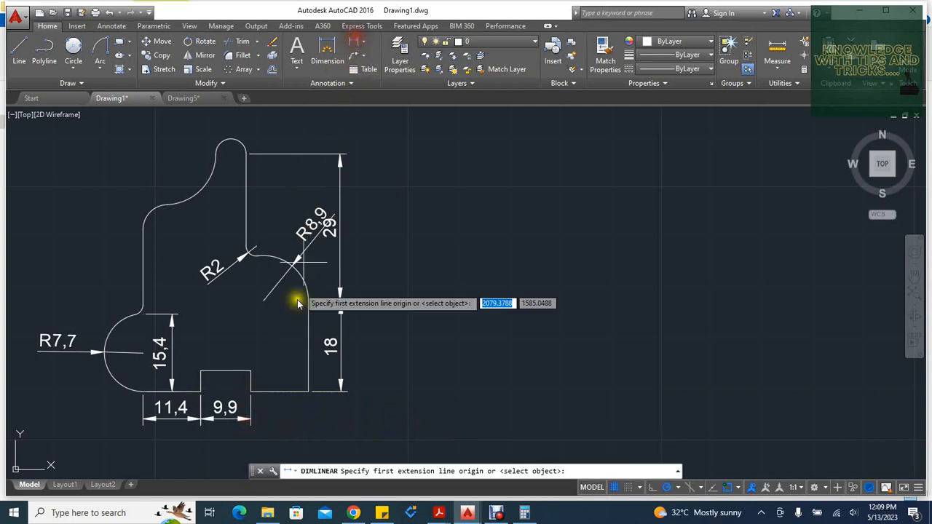
left_click(252, 393)
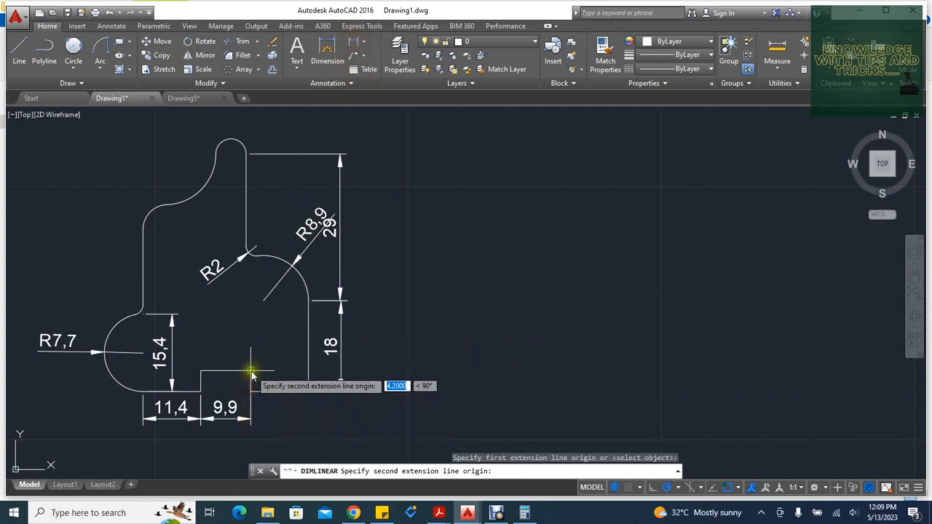
left_click(251, 372)
left_click(258, 373)
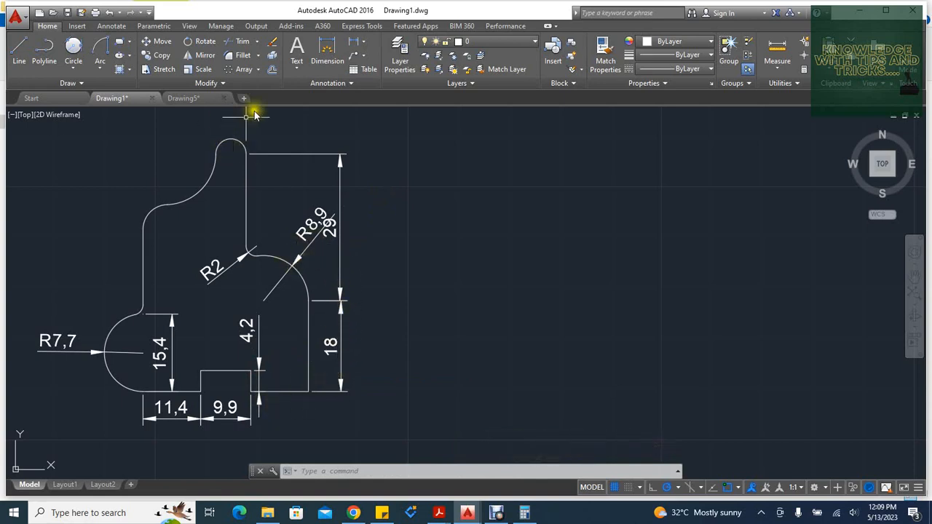
- Add radius dimensions to the rounded top arc, with its text inside the profile, and to the concave arc beside it, with its text outside
left_click(362, 50)
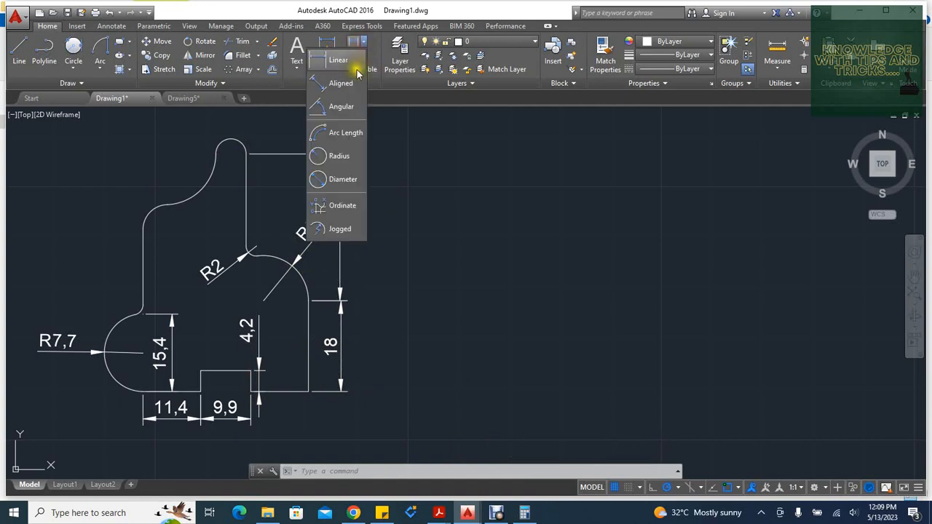
left_click(349, 159)
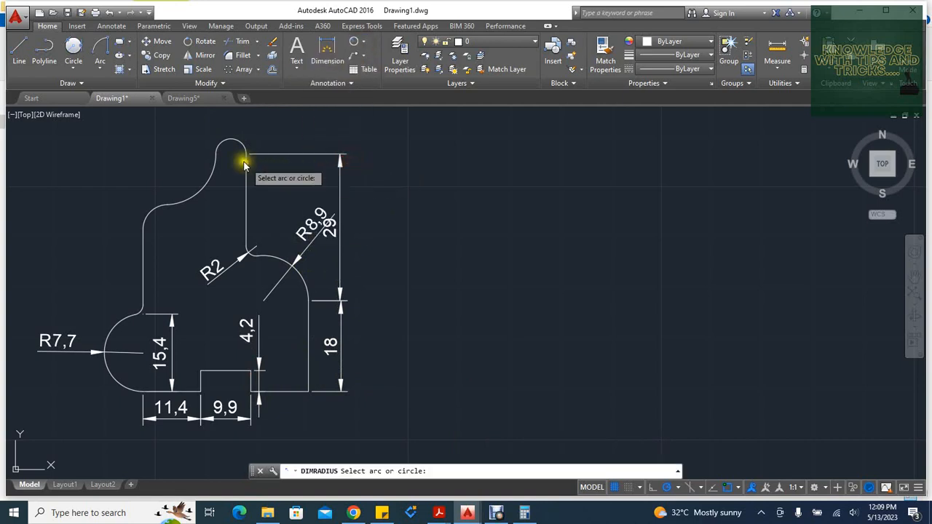
left_click(230, 144)
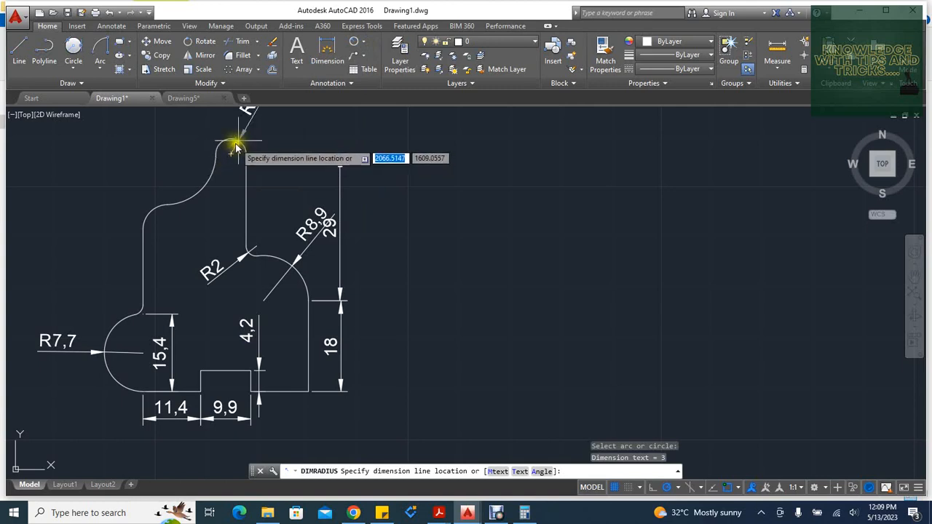
left_click(233, 148)
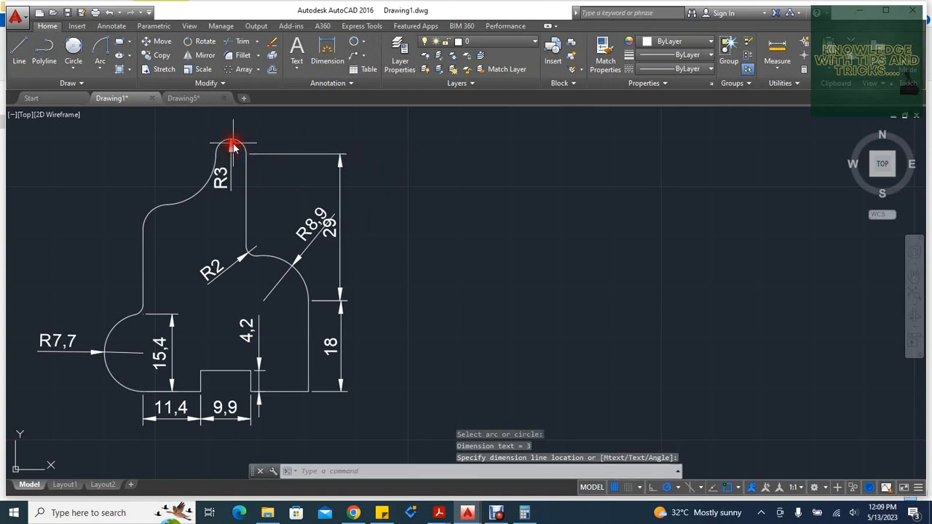
left_click(354, 42)
left_click(189, 197)
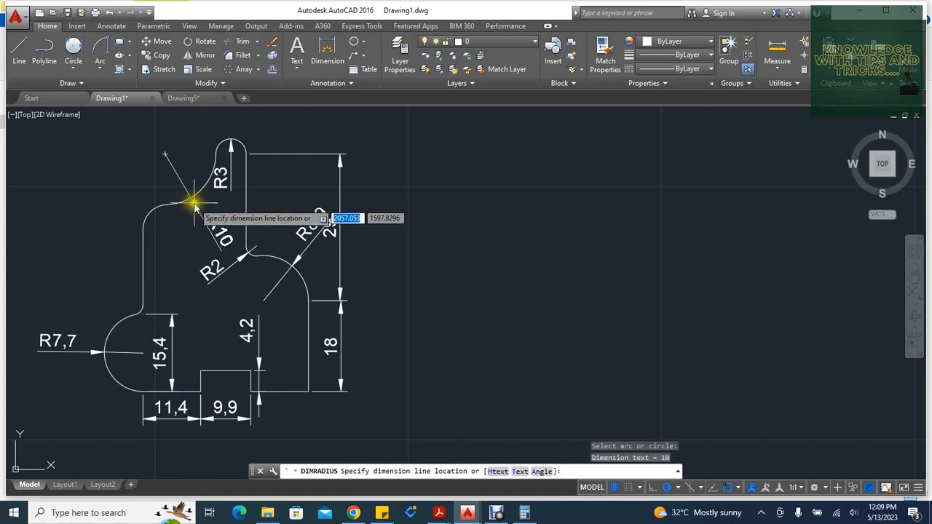
left_click(180, 191)
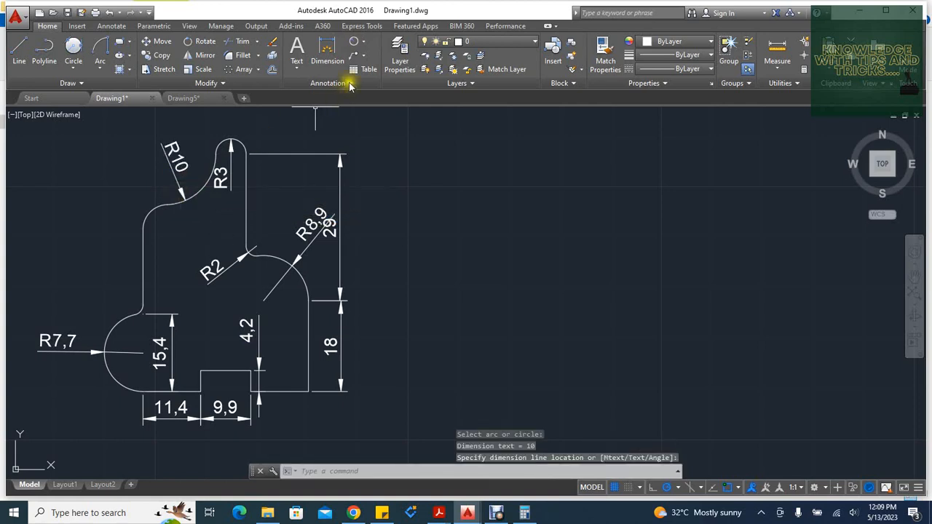
- Add a radius dimension to the upper-left corner arc, with its text outside the profile
left_click(354, 42)
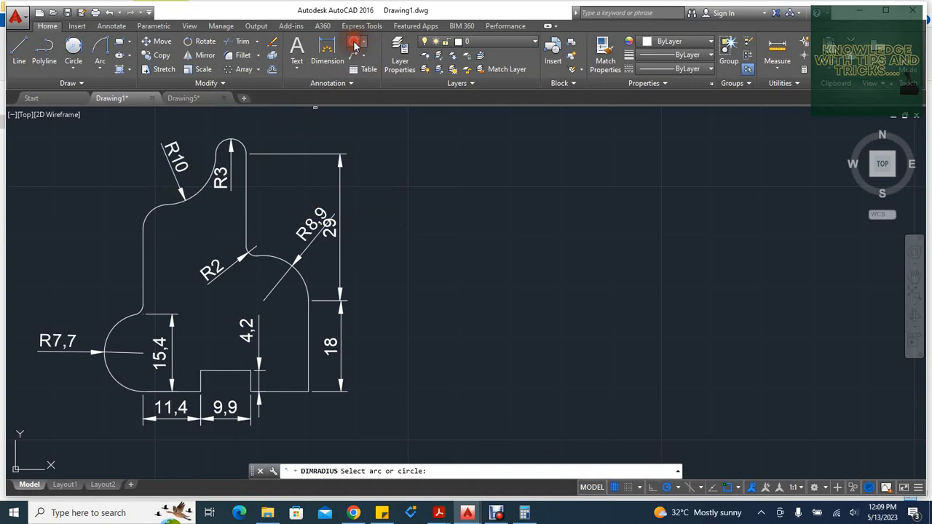
left_click(152, 212)
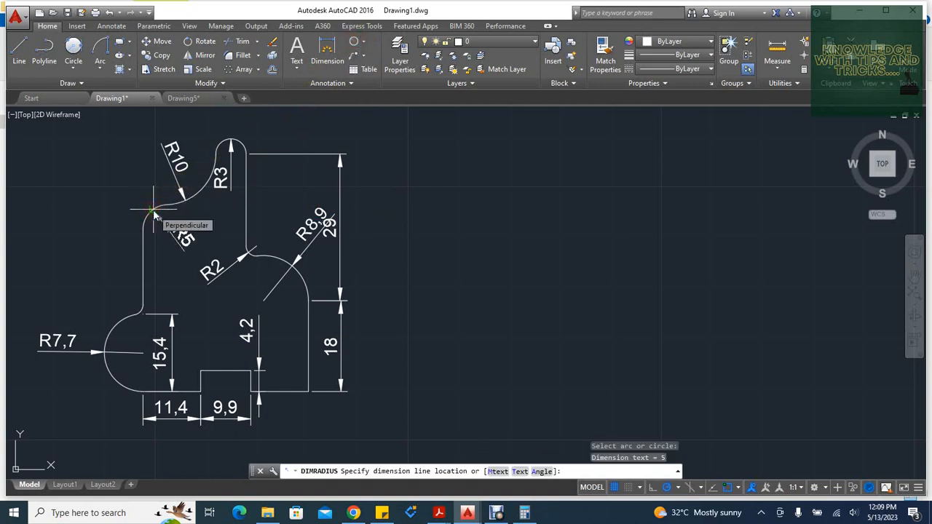
left_click(152, 210)
left_click(239, 292)
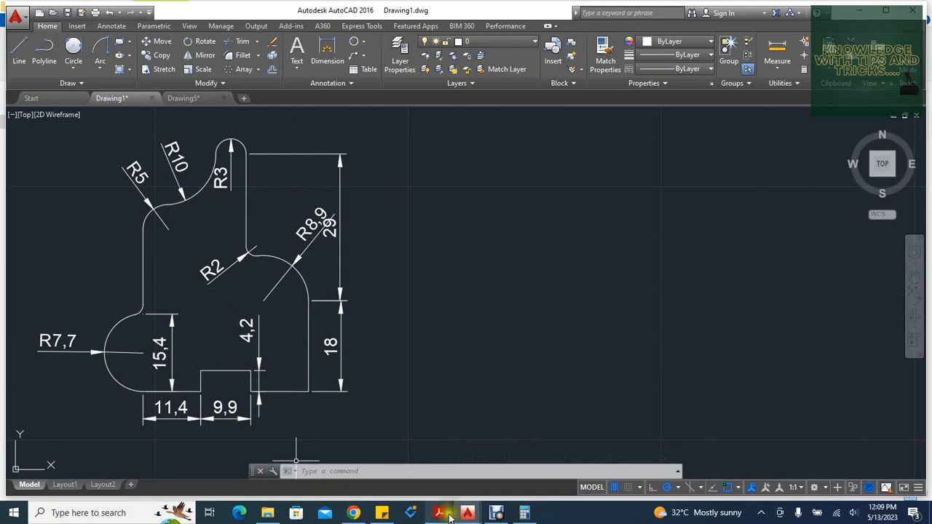
- Switch to practice 1.pdf in Acrobat, compare the profile's shape and dimensions with the drawing, and return to AutoCAD
mouse_move(450, 515)
left_click(397, 466)
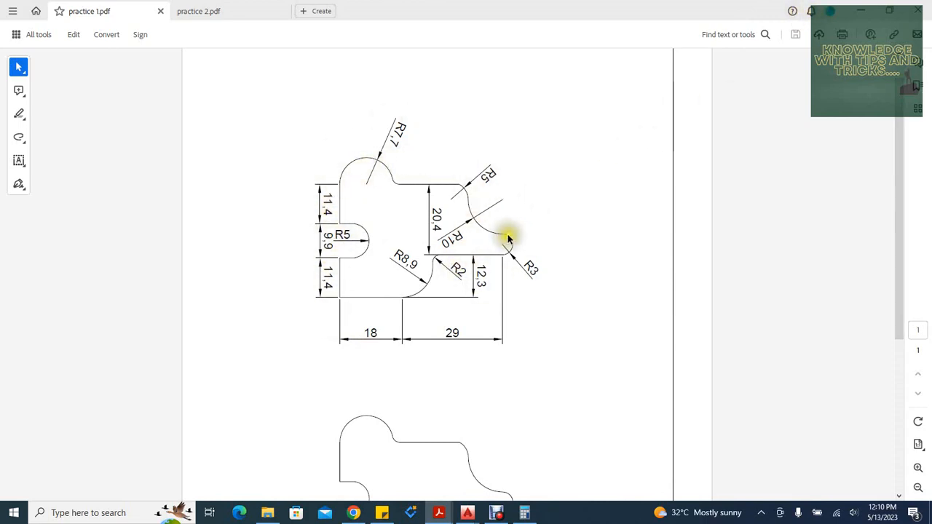
left_click(859, 8)
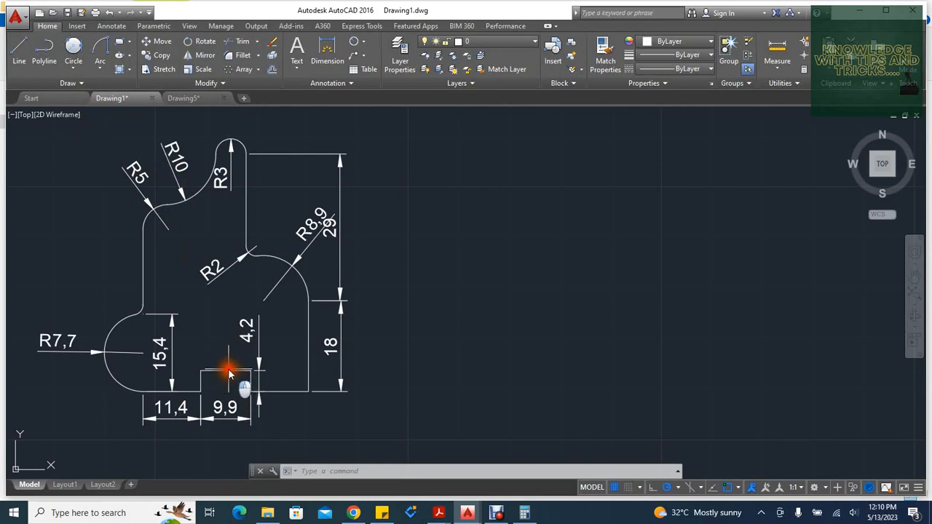
- Replace the notch's top line with a Start, End, Radius arc of radius 5 from its right side to its left side
key("Delete")
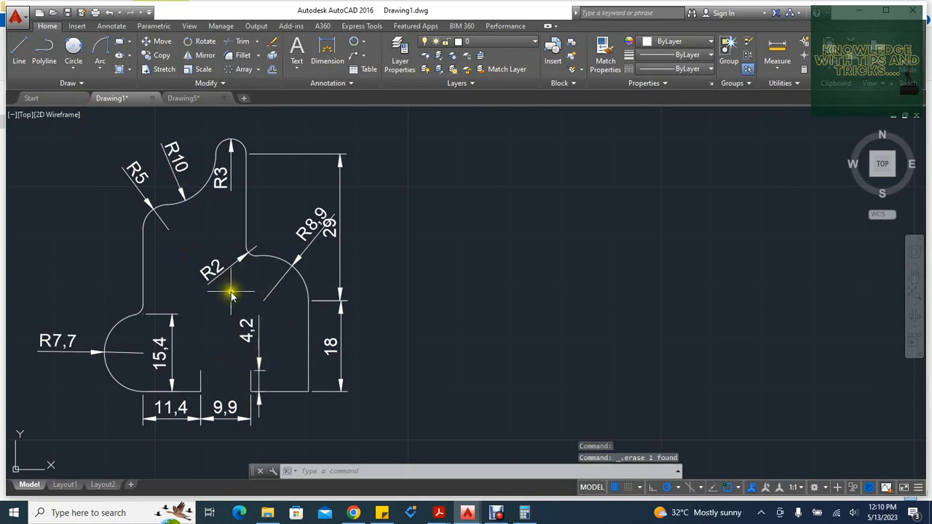
left_click(102, 68)
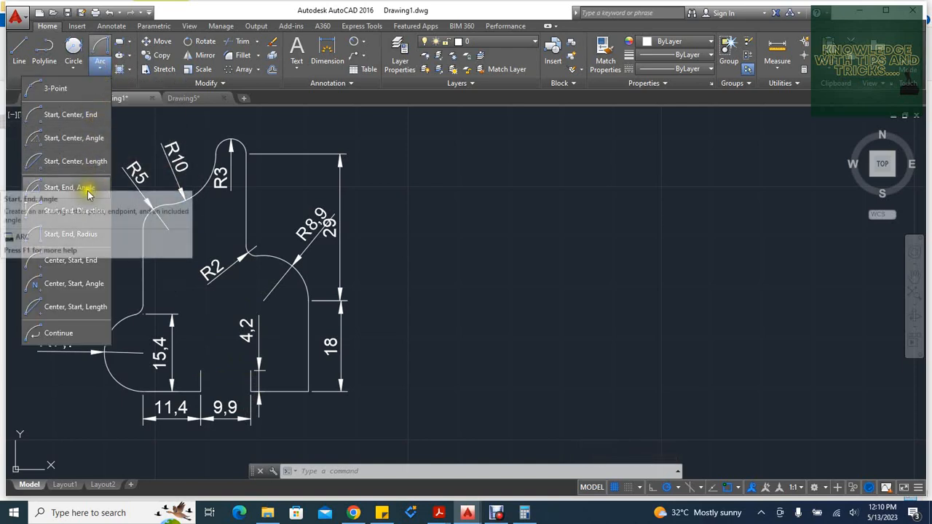
left_click(77, 234)
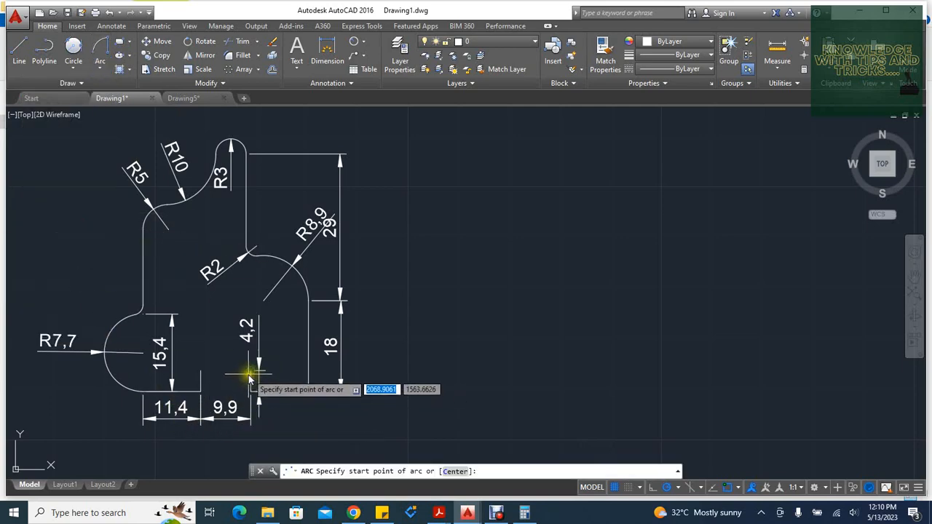
left_click(258, 370)
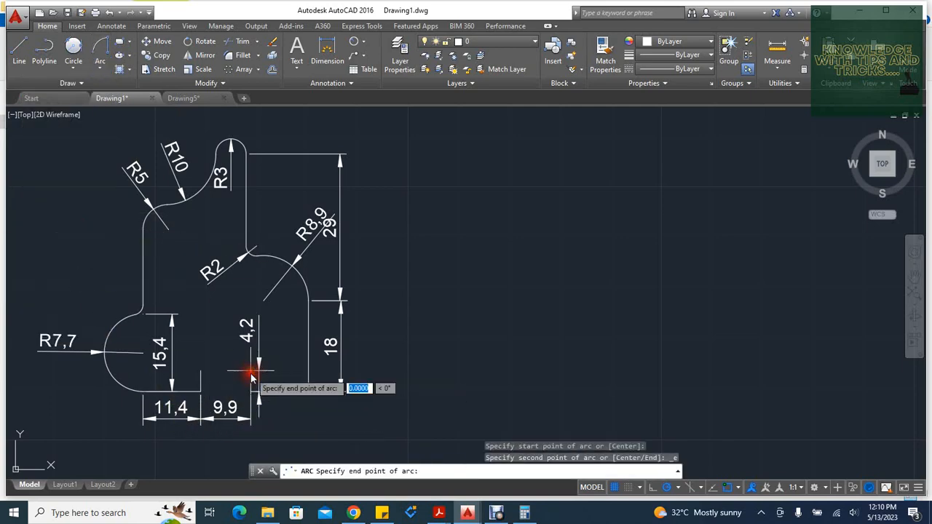
left_click(202, 377)
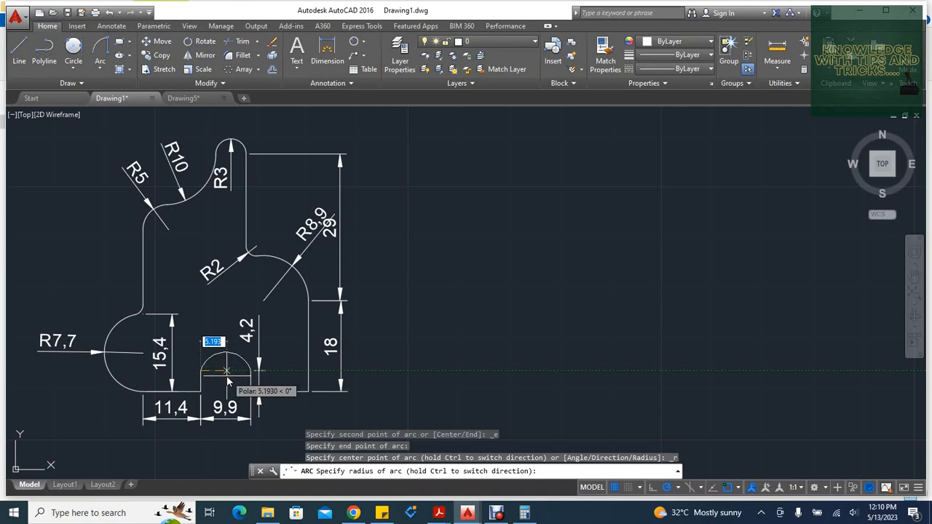
type("5")
key("Return")
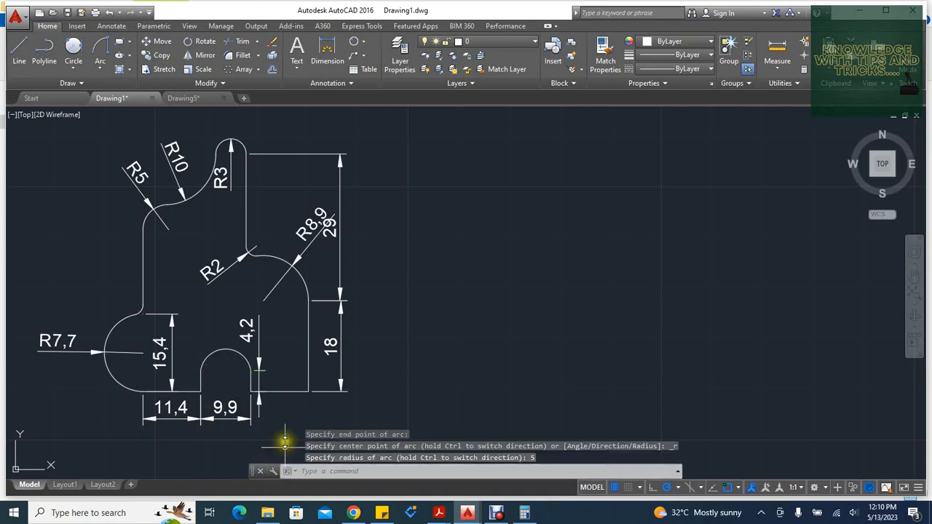
- Add a radius dimension to the notch's arc, with its text above the arc inside the profile
left_click(355, 45)
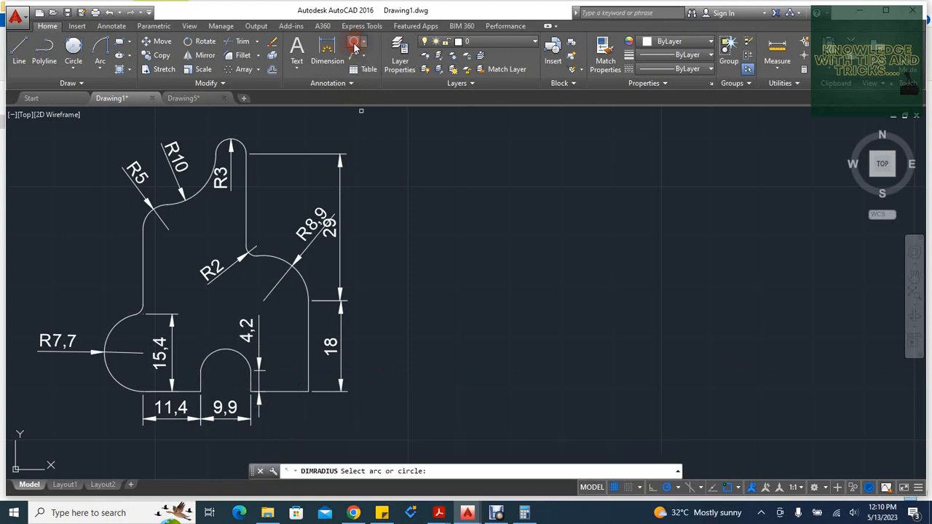
left_click(218, 354)
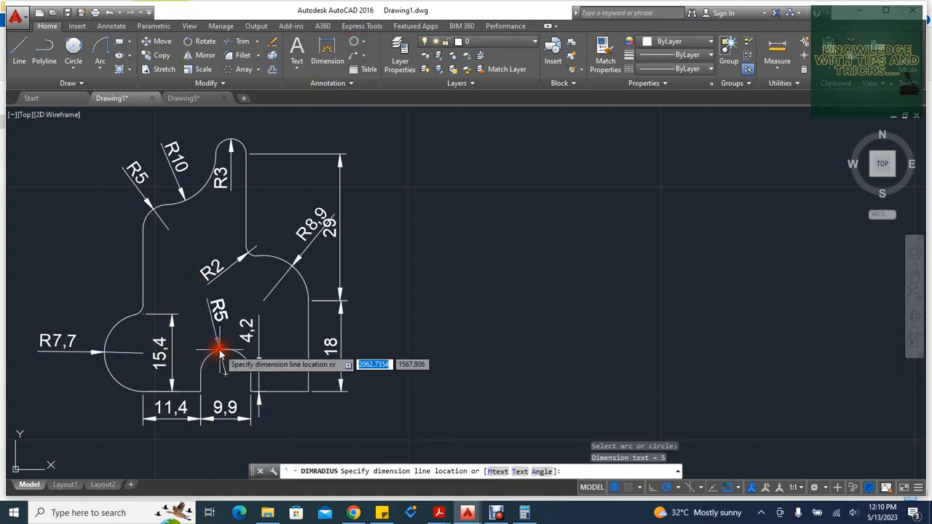
left_click(218, 353)
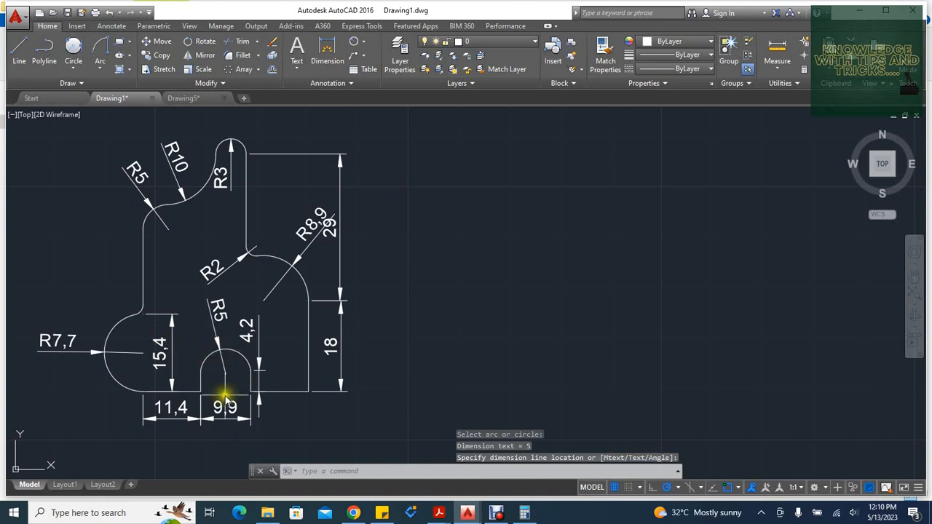